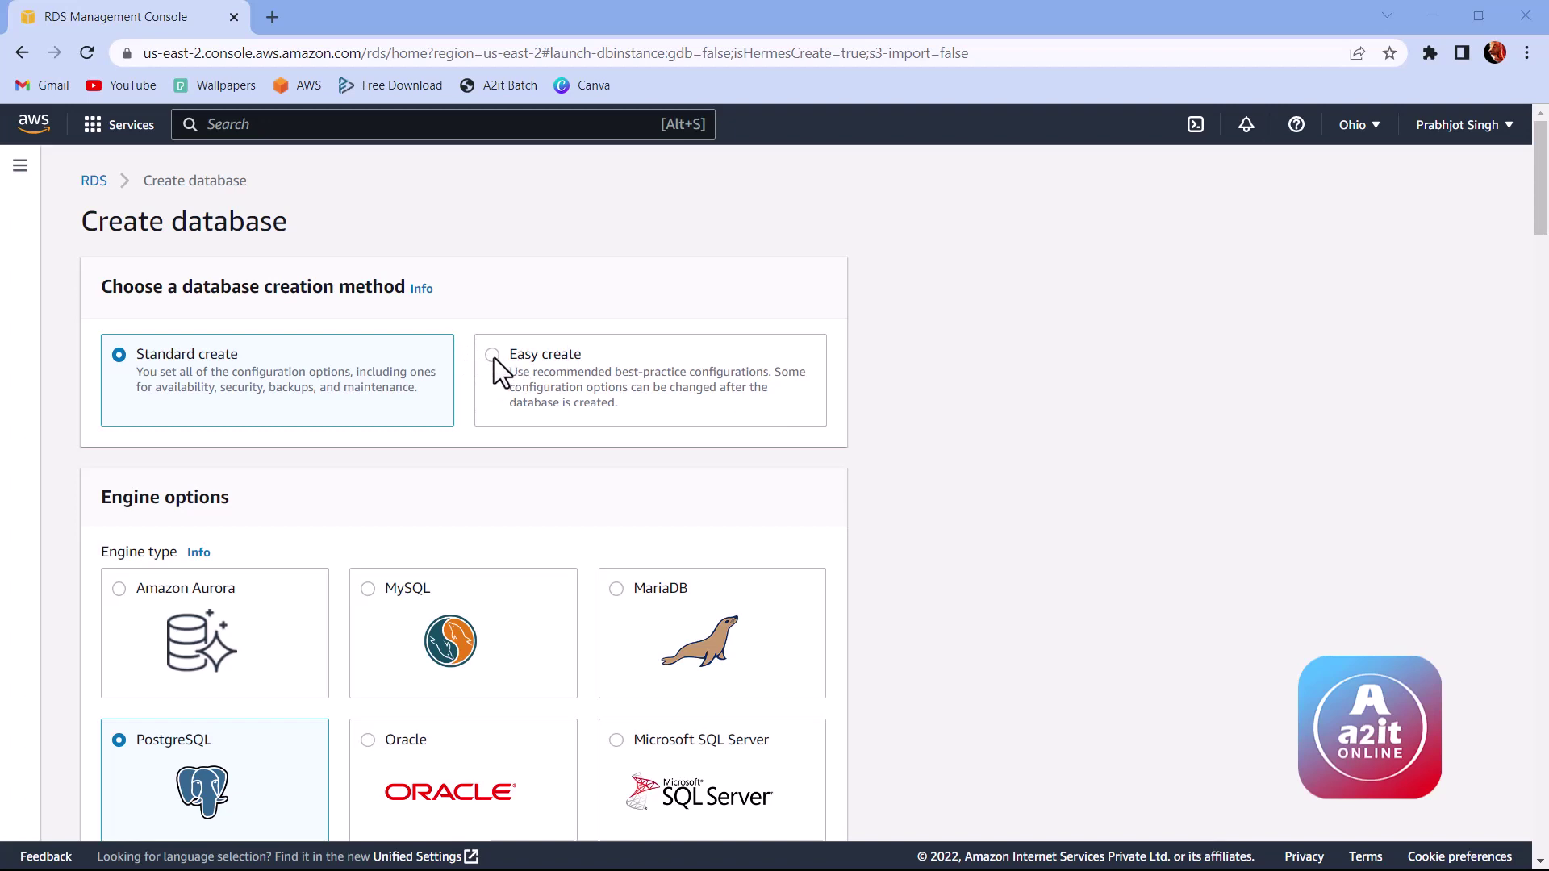
Step: Try Easy create, then return to Standard create so Engine options show PostgreSQL 13.7-R1
click(492, 357)
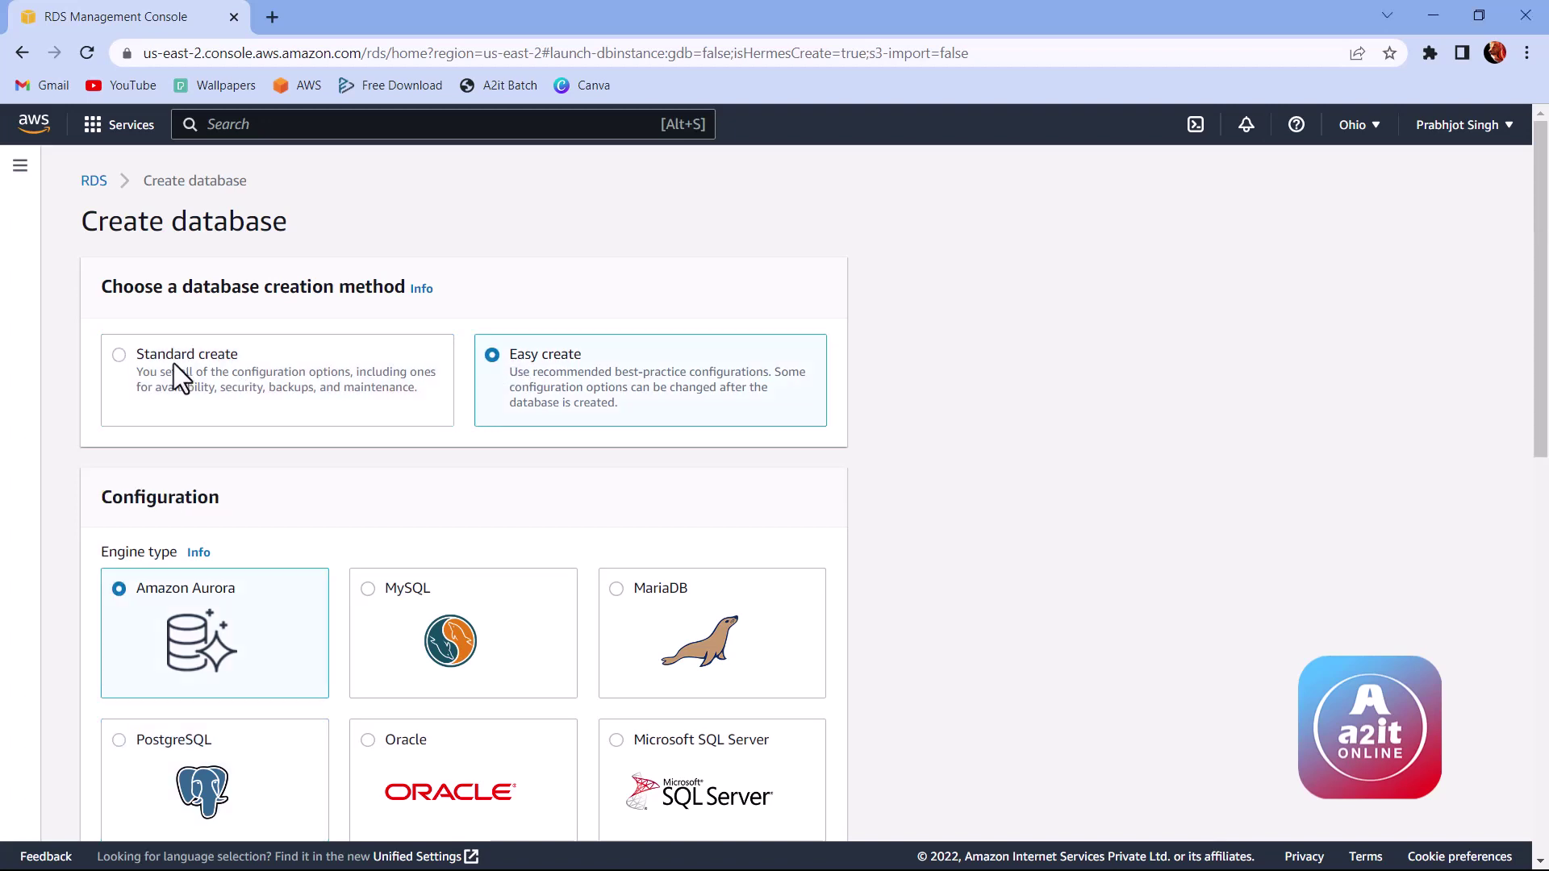
click(133, 354)
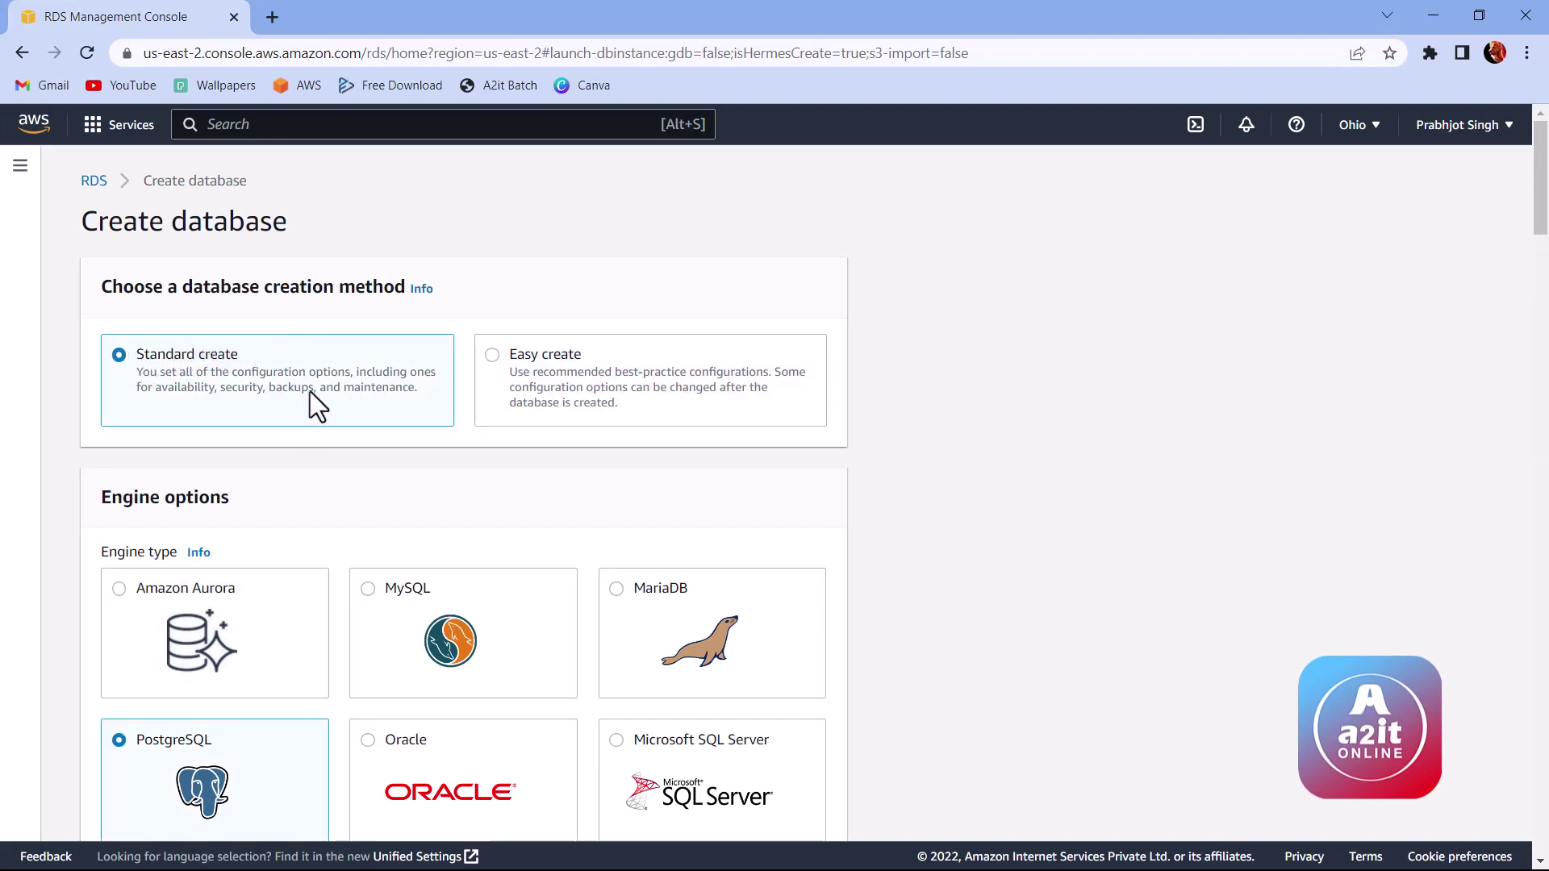
scroll(246, 348, down, 2)
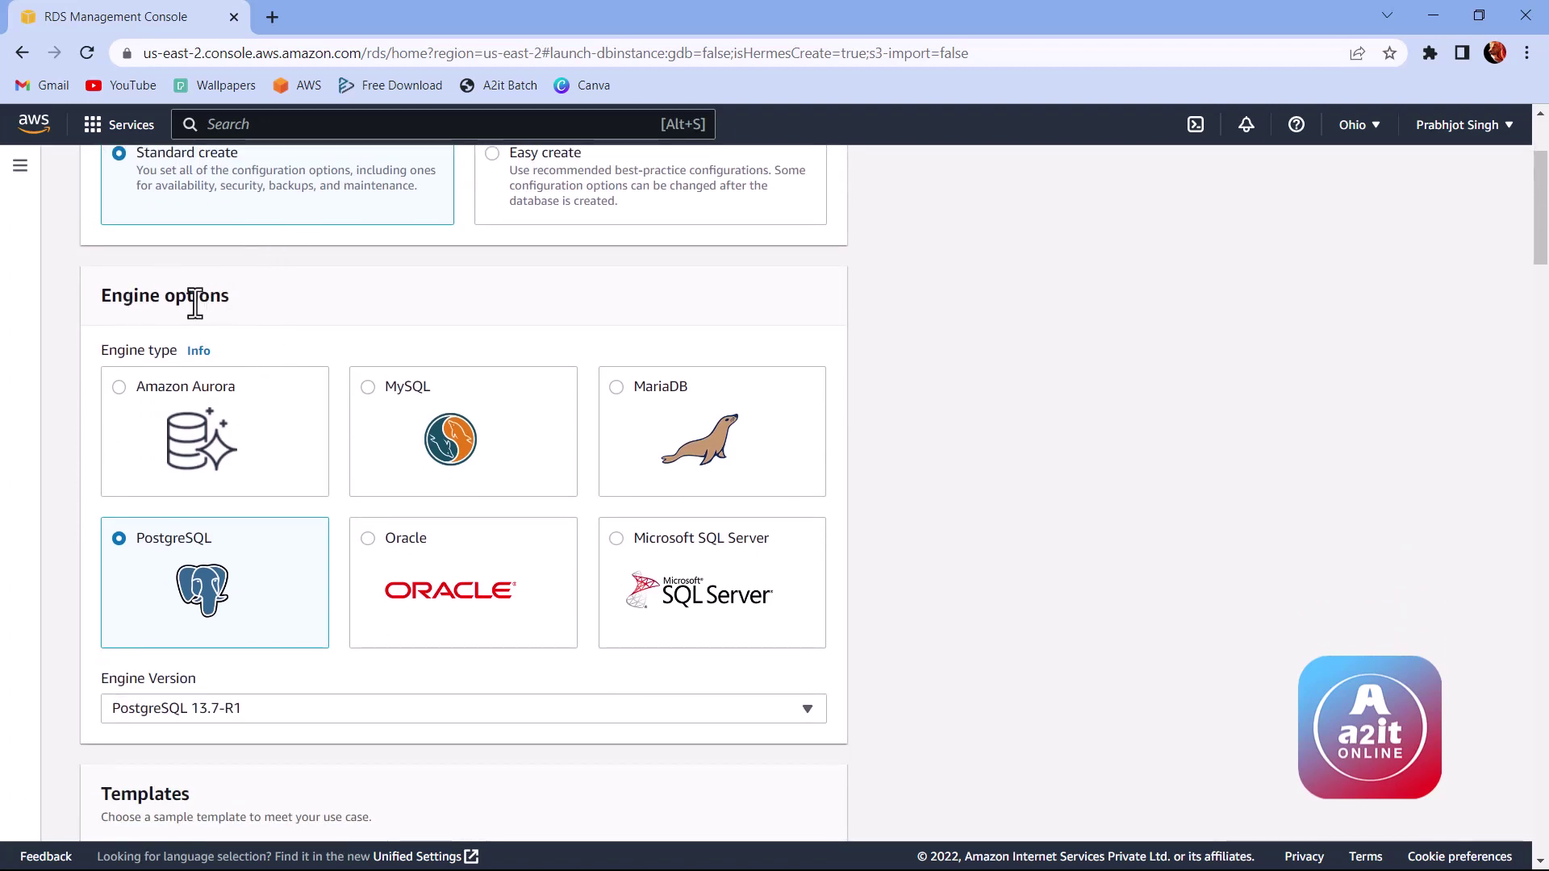
drag(101, 293, 233, 300)
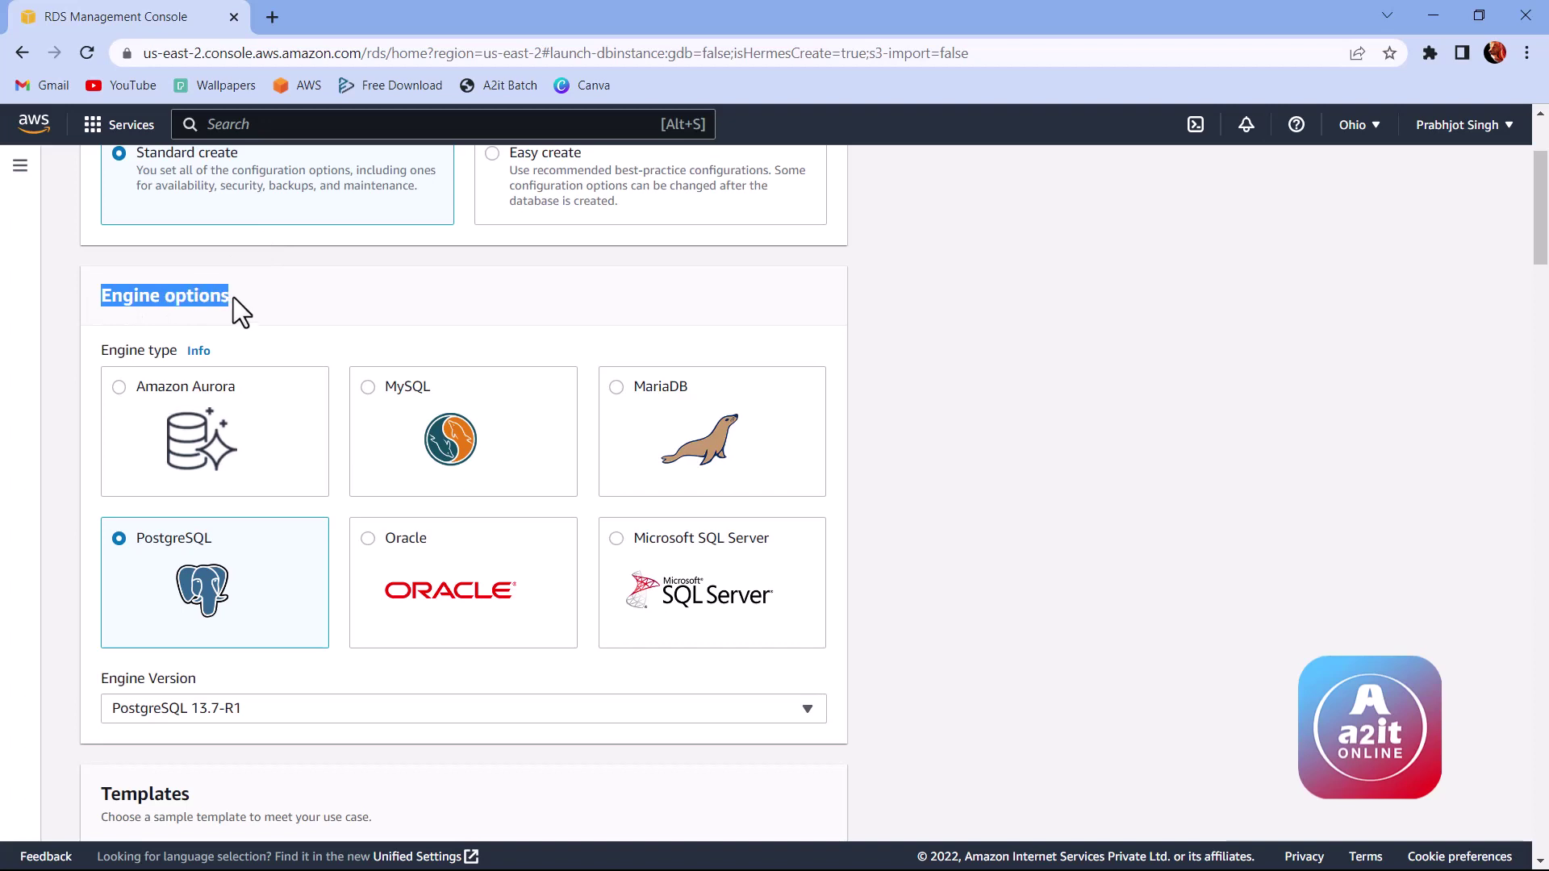
click(242, 305)
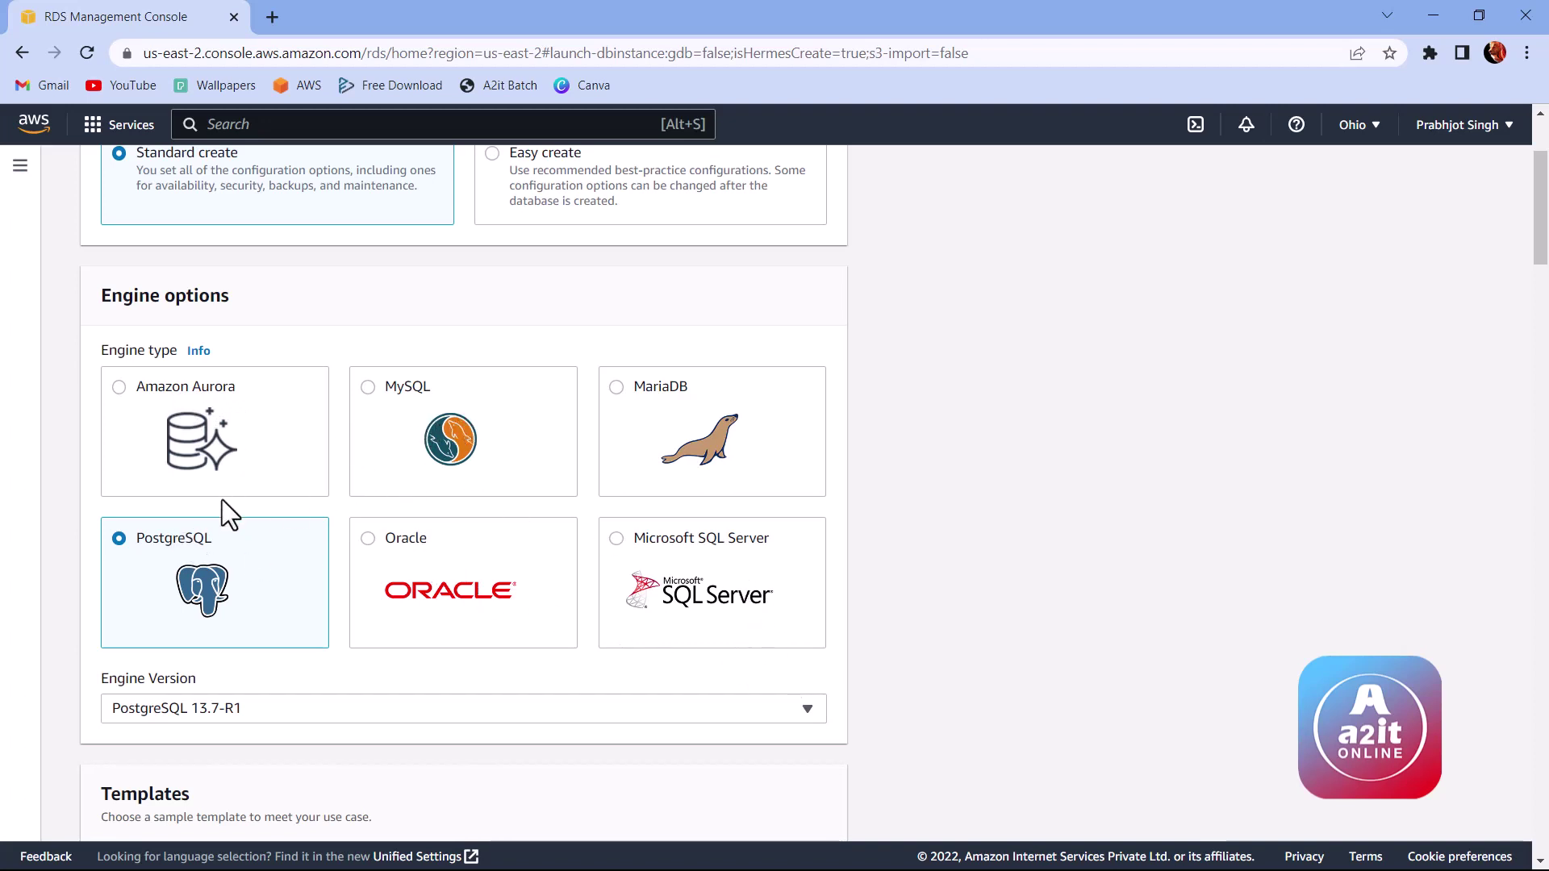
scroll(275, 457, down, 2)
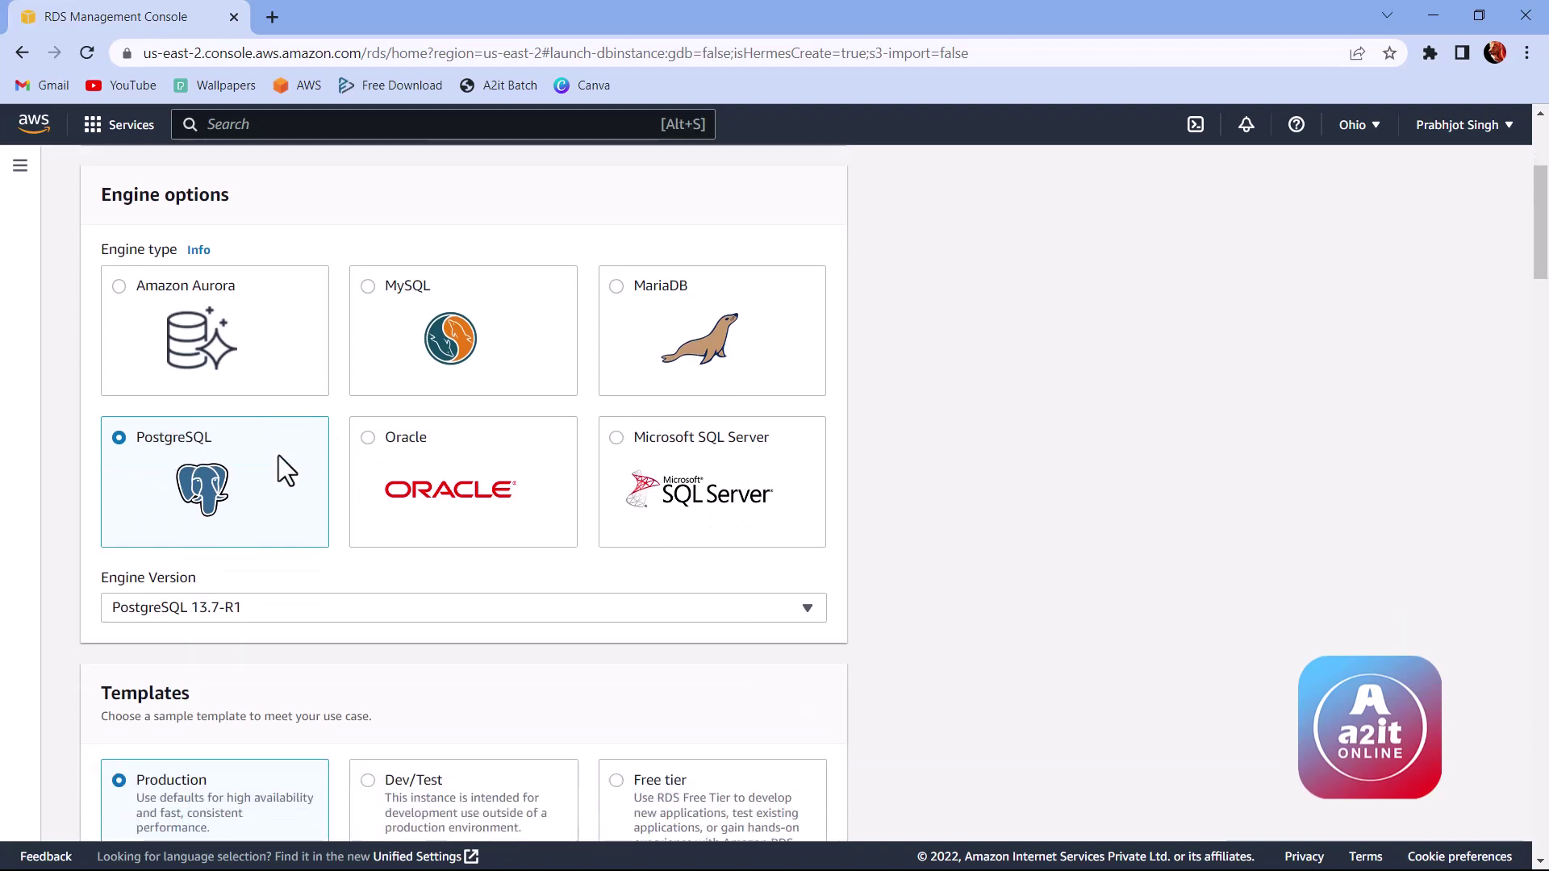
click(305, 508)
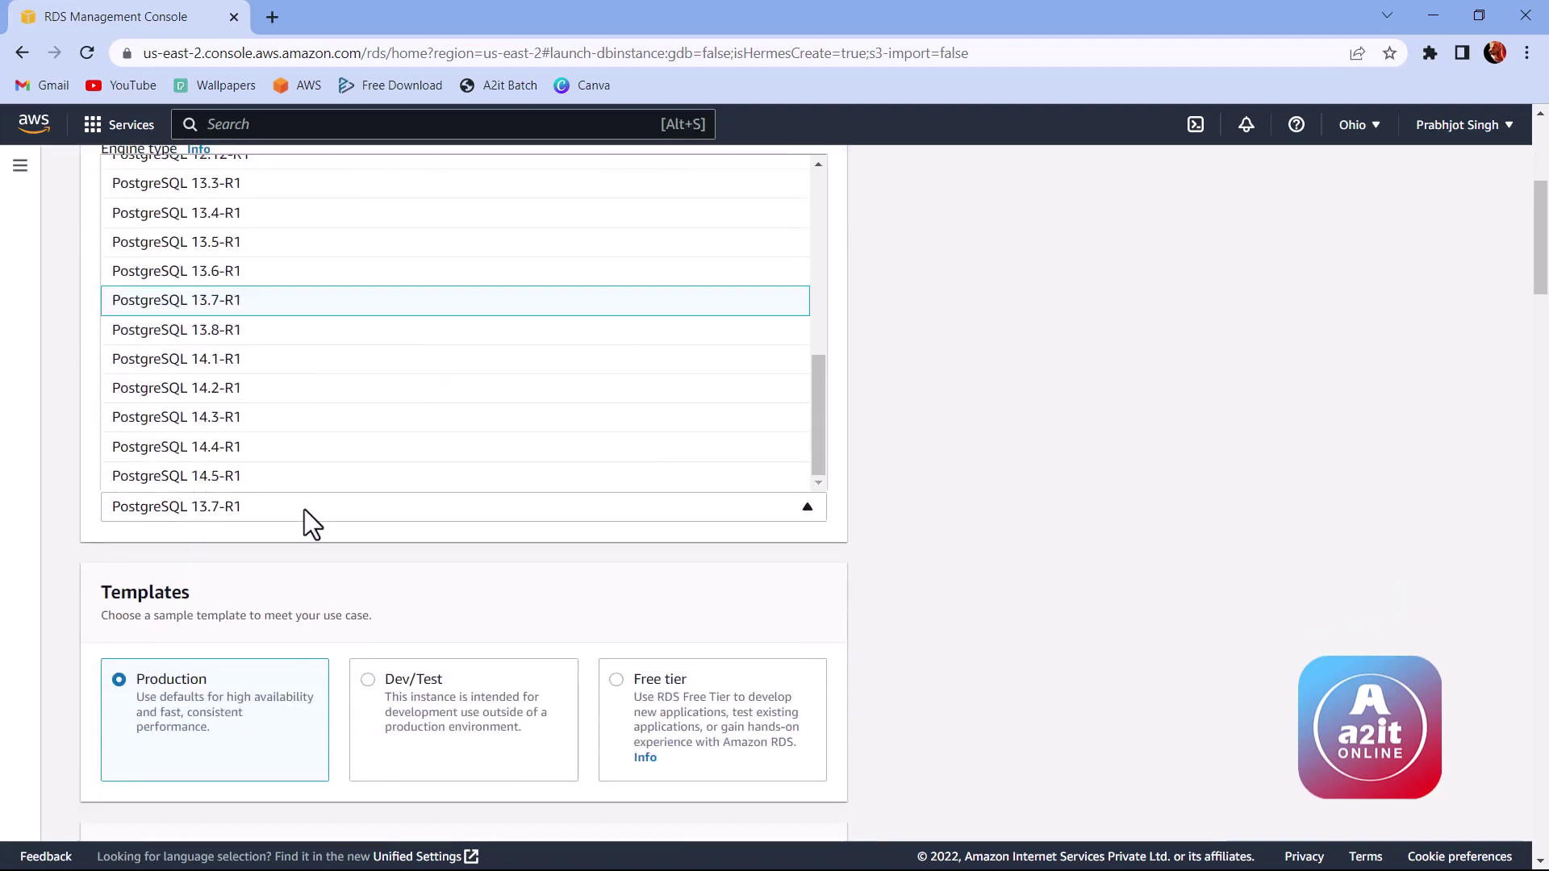
scroll(374, 452, up, 10)
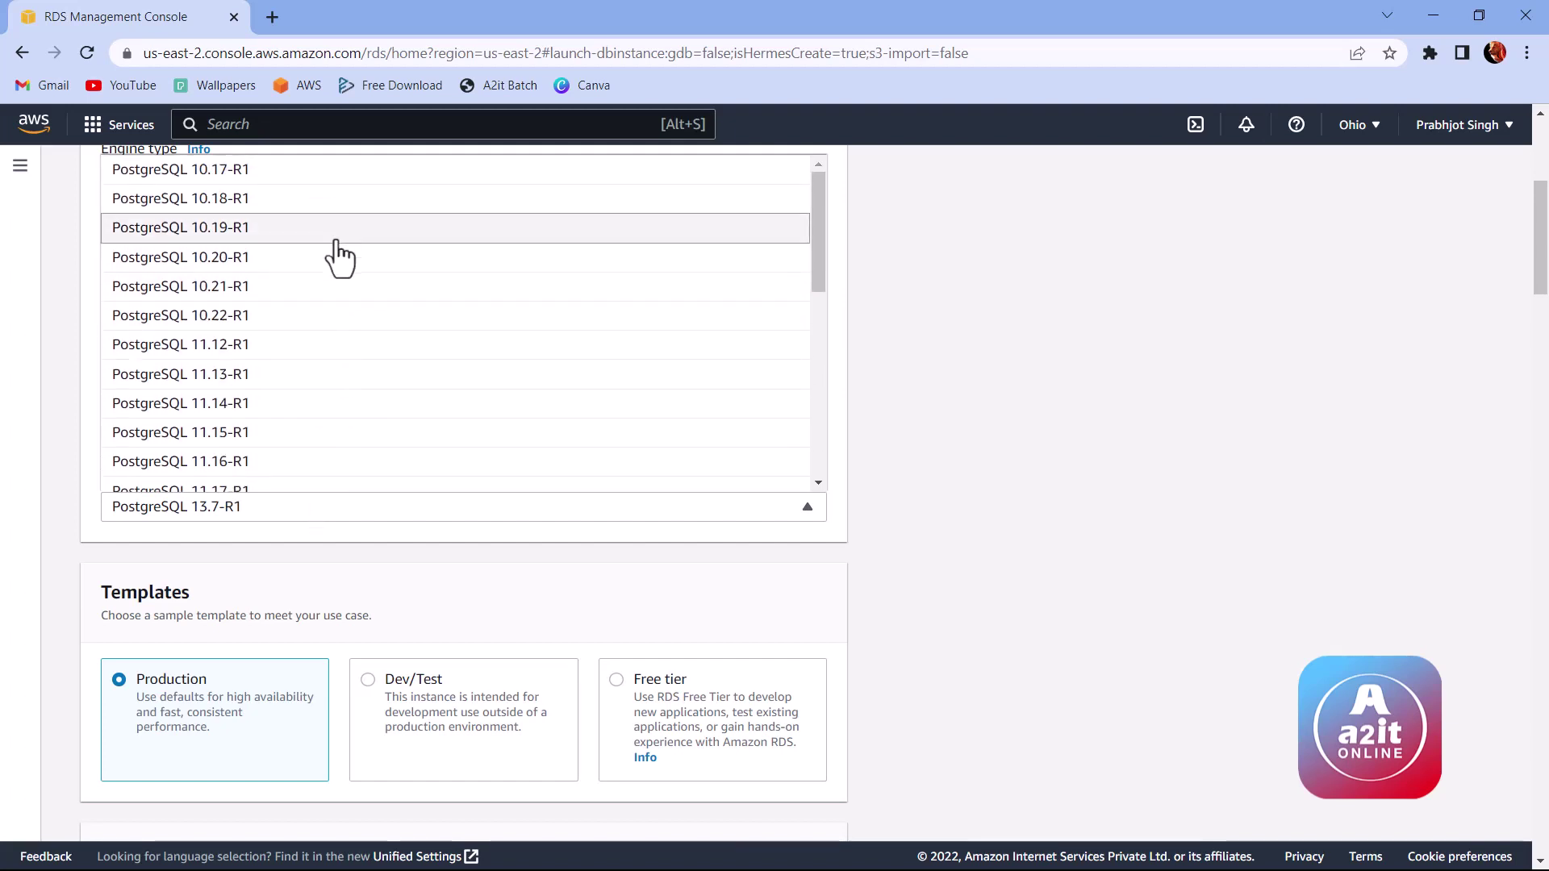
scroll(422, 423, down, 4)
scroll(427, 434, down, 3)
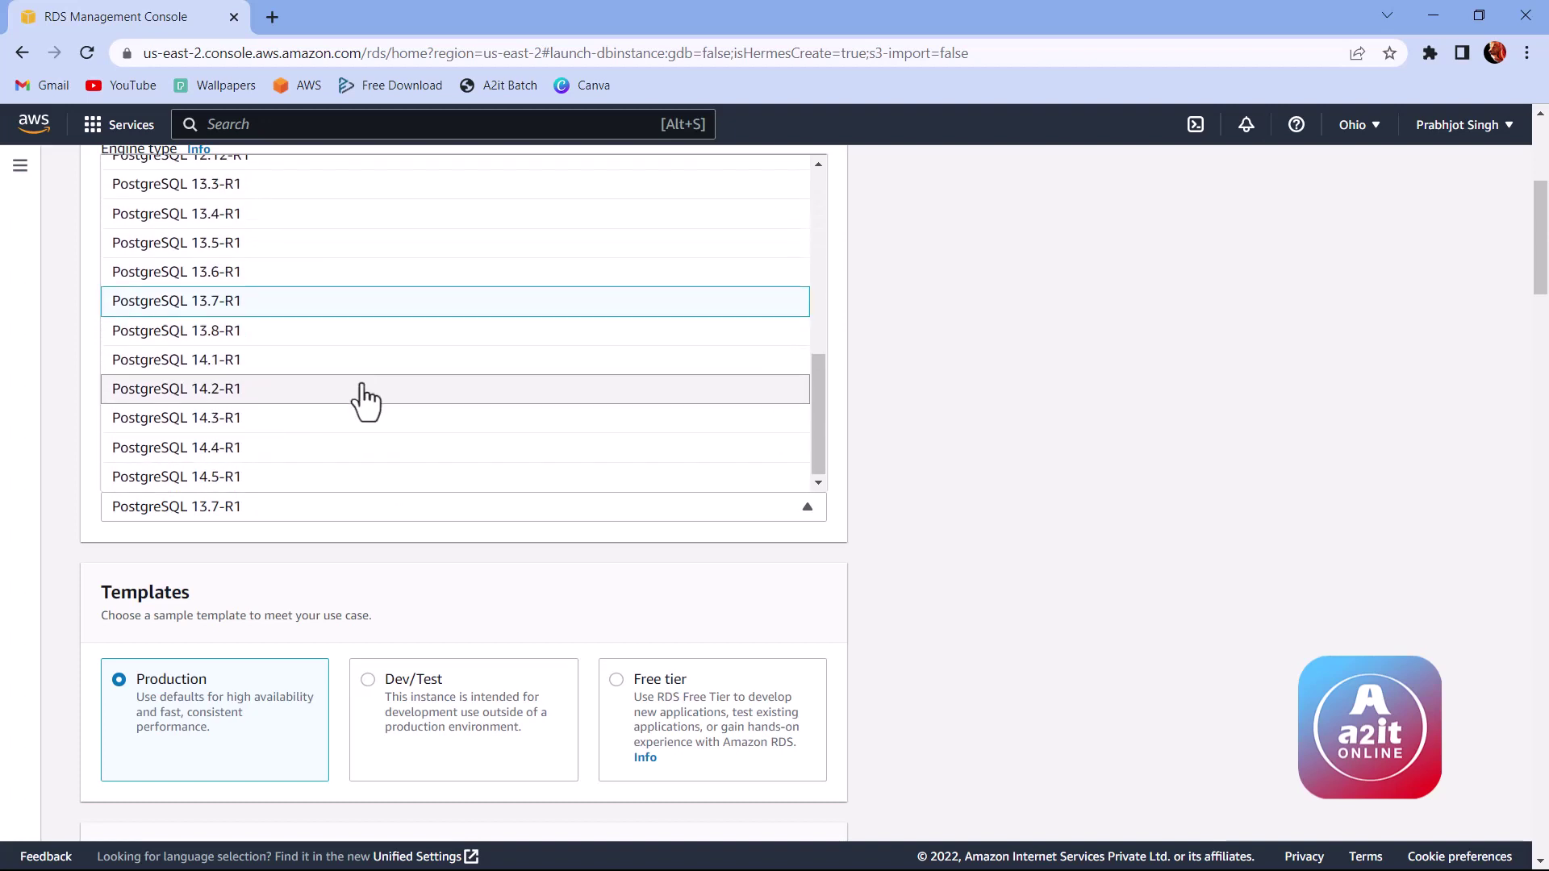
click(906, 411)
scroll(312, 423, down, 1)
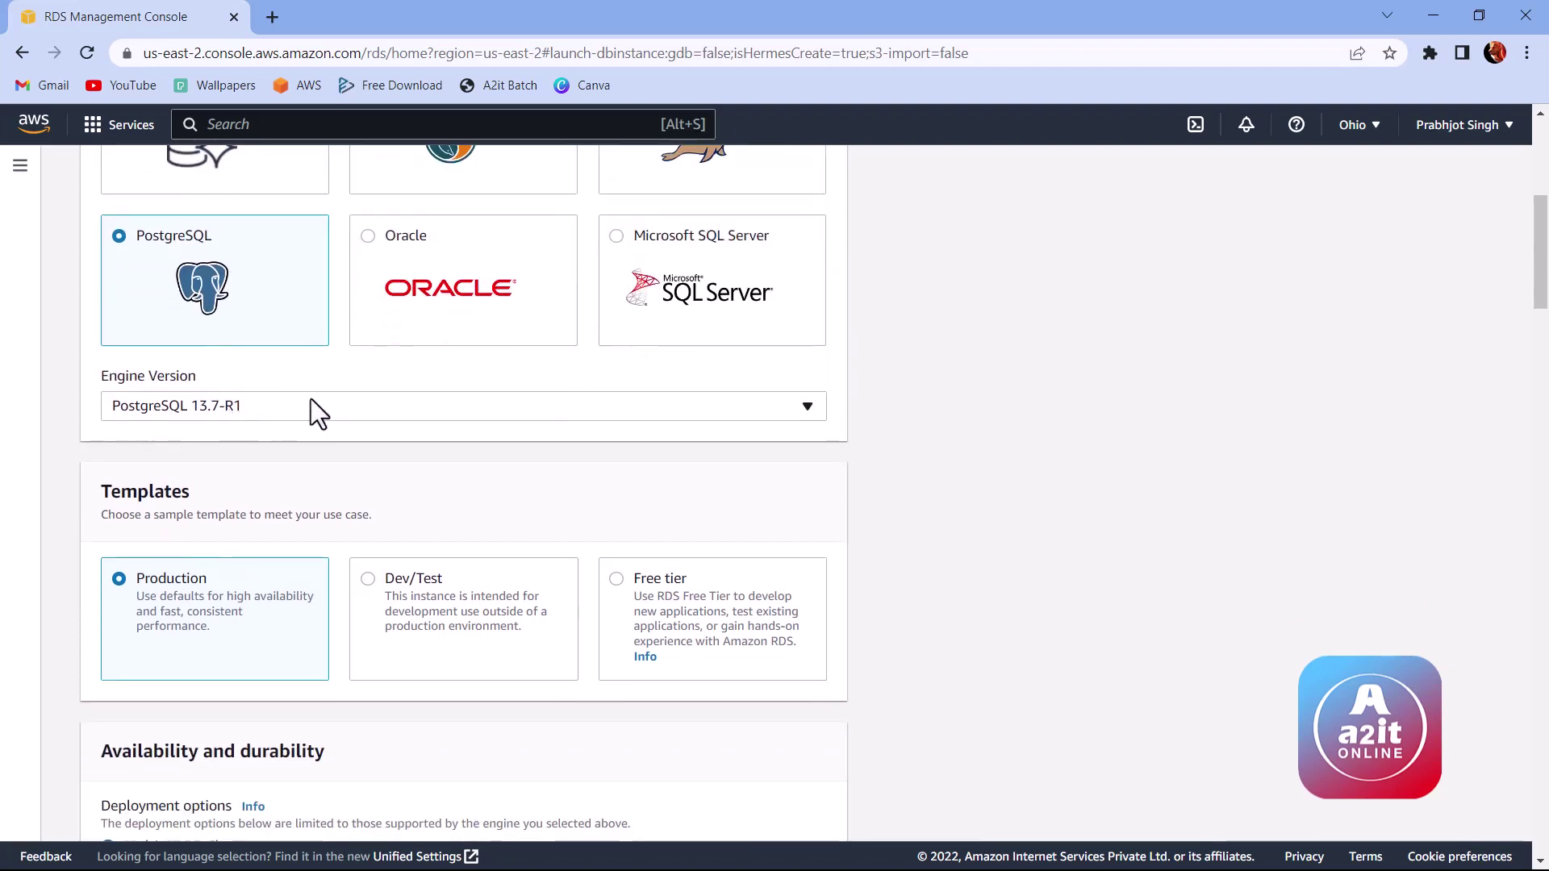
Step: Select the Free tier template under Templates
scroll(183, 419, down, 1)
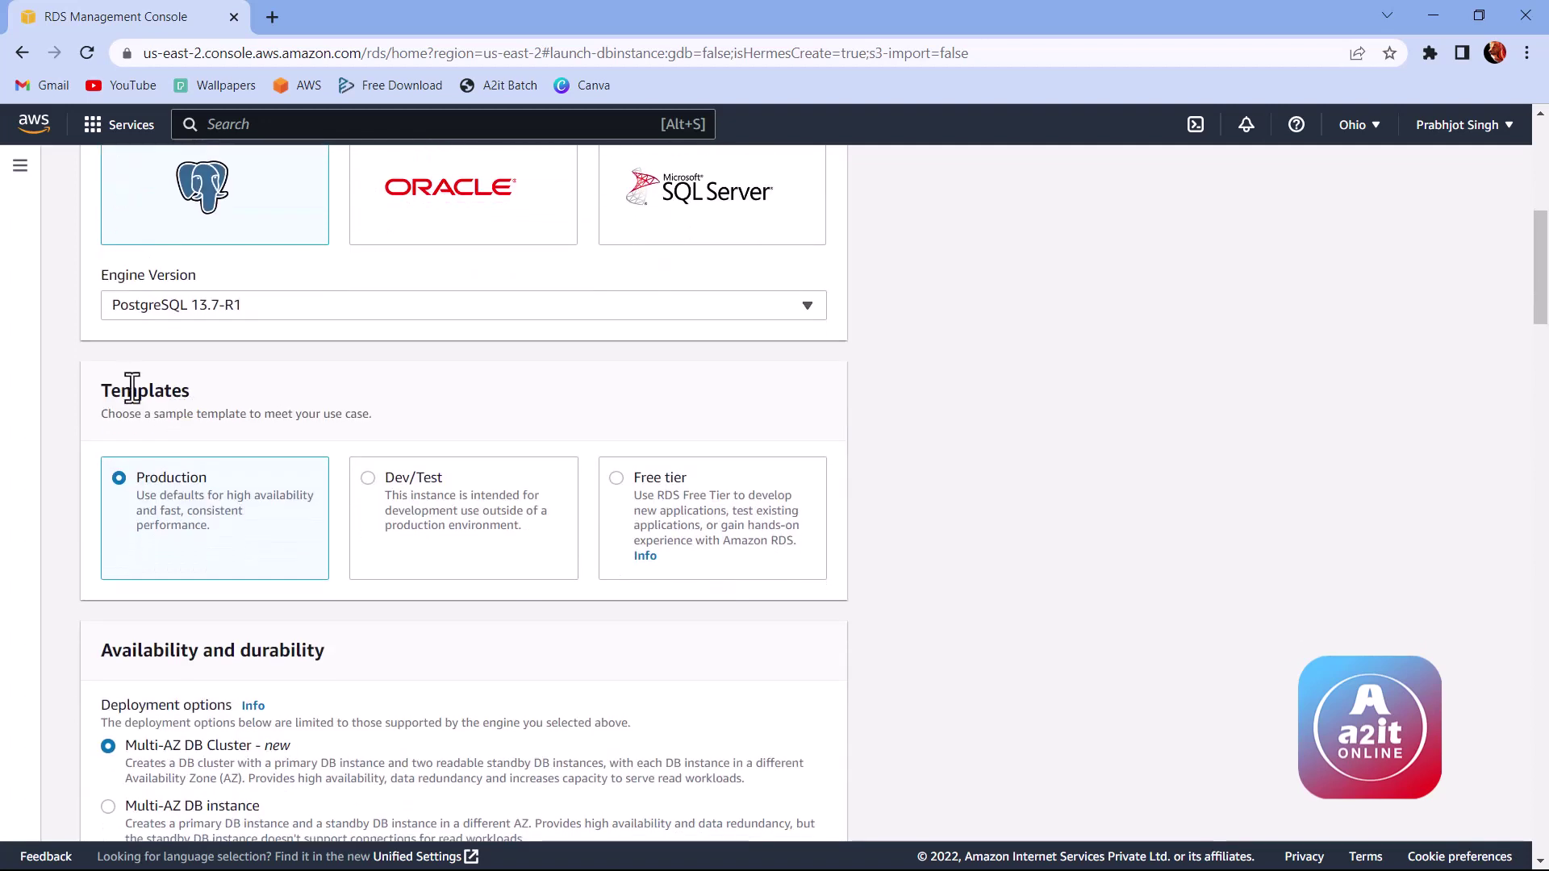
double_click(162, 391)
click(162, 391)
click(681, 476)
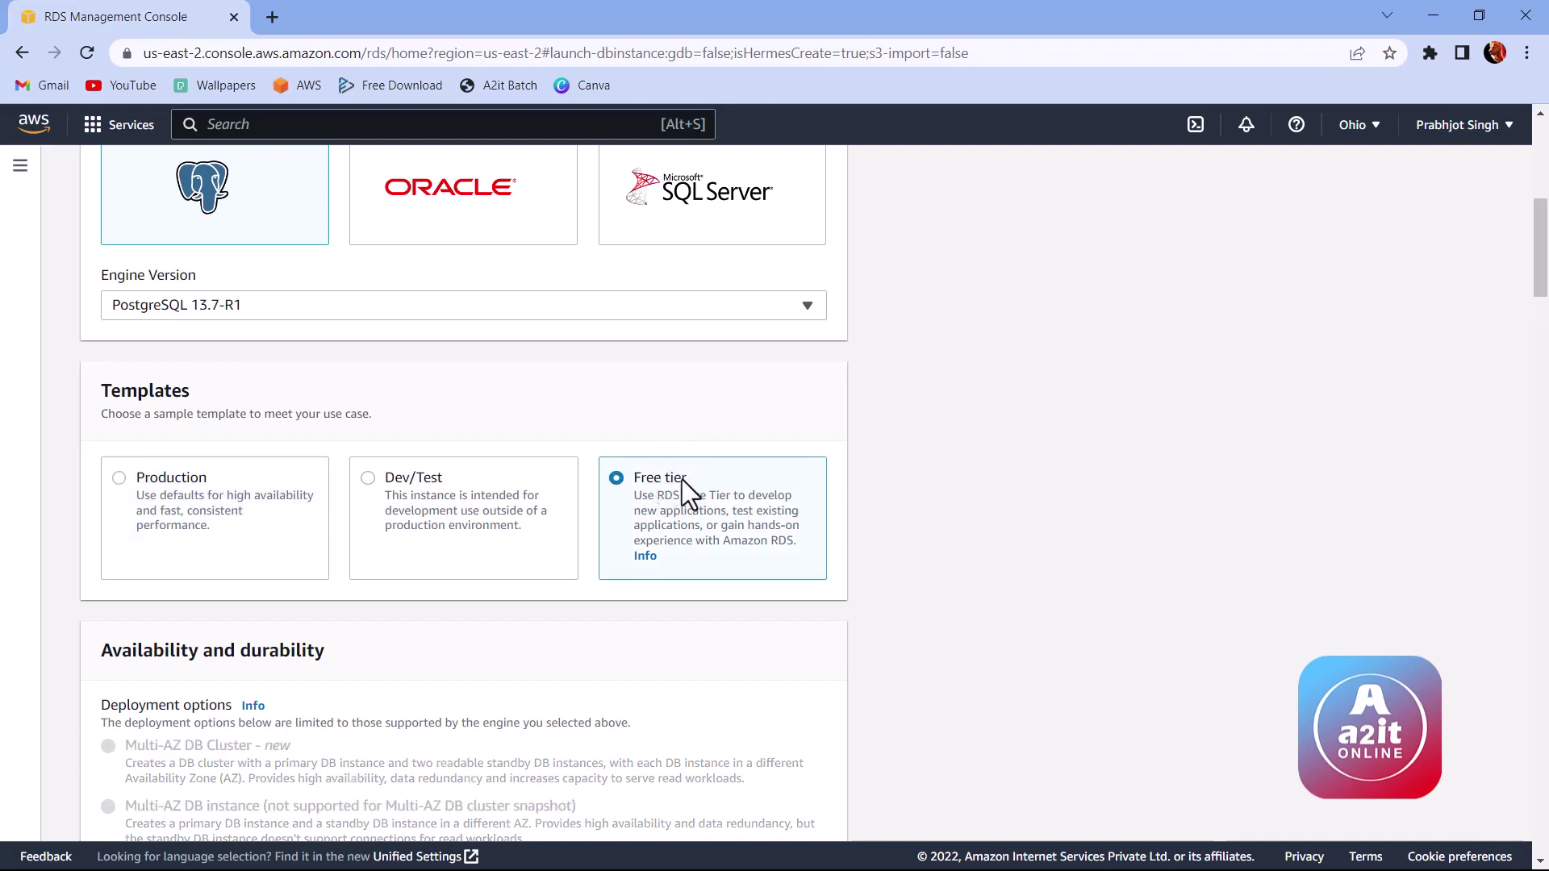
Step: Compare against the Production template, then reselect Free tier, leaving only Single DB instance
scroll(630, 443, down, 1)
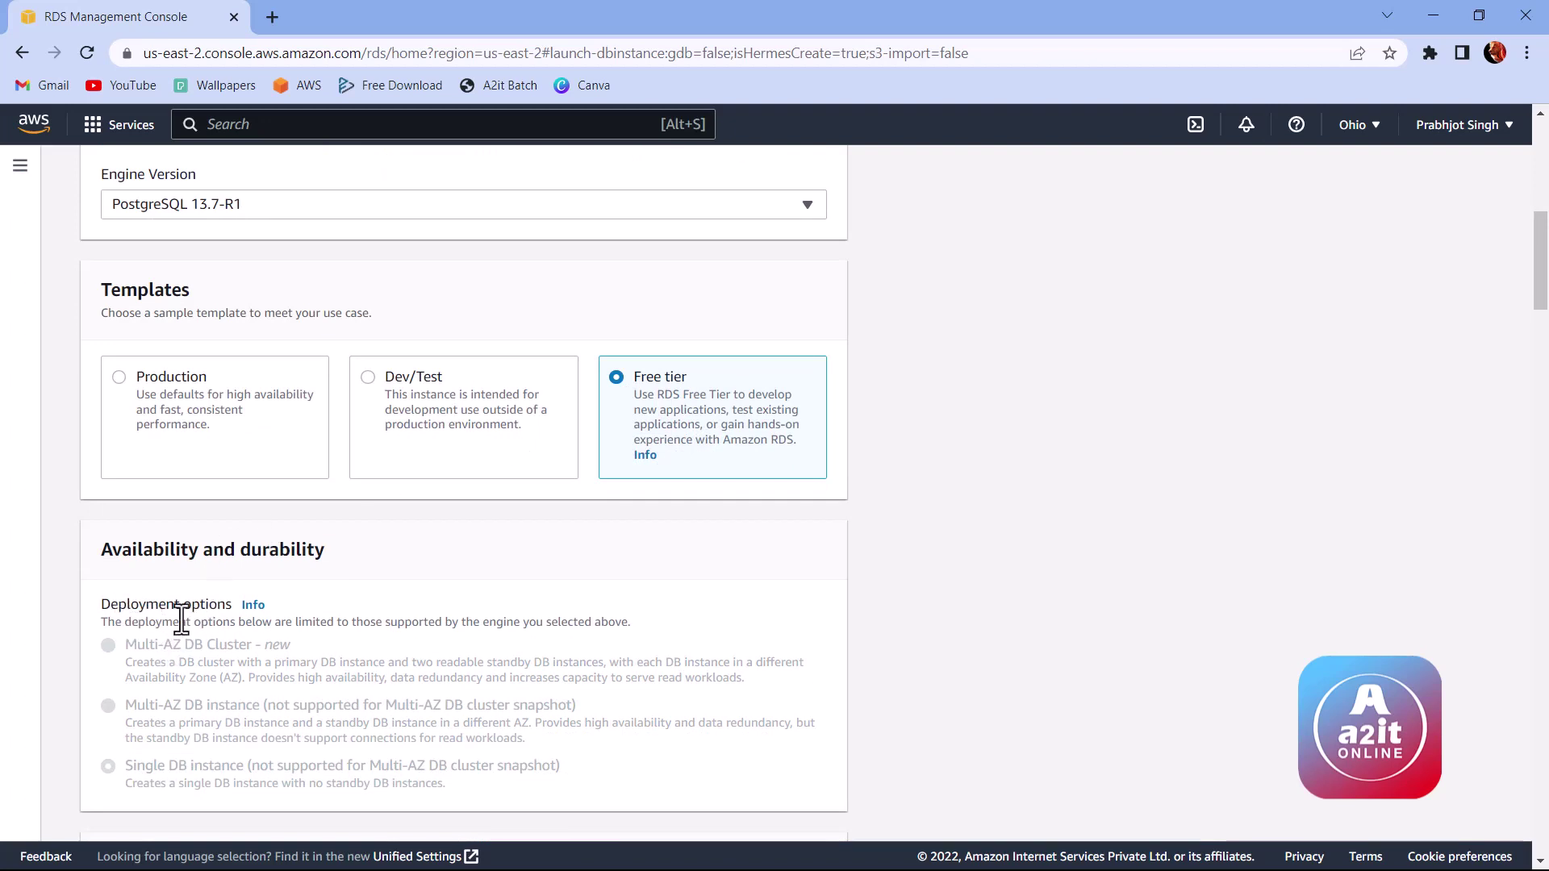
scroll(177, 623, down, 1)
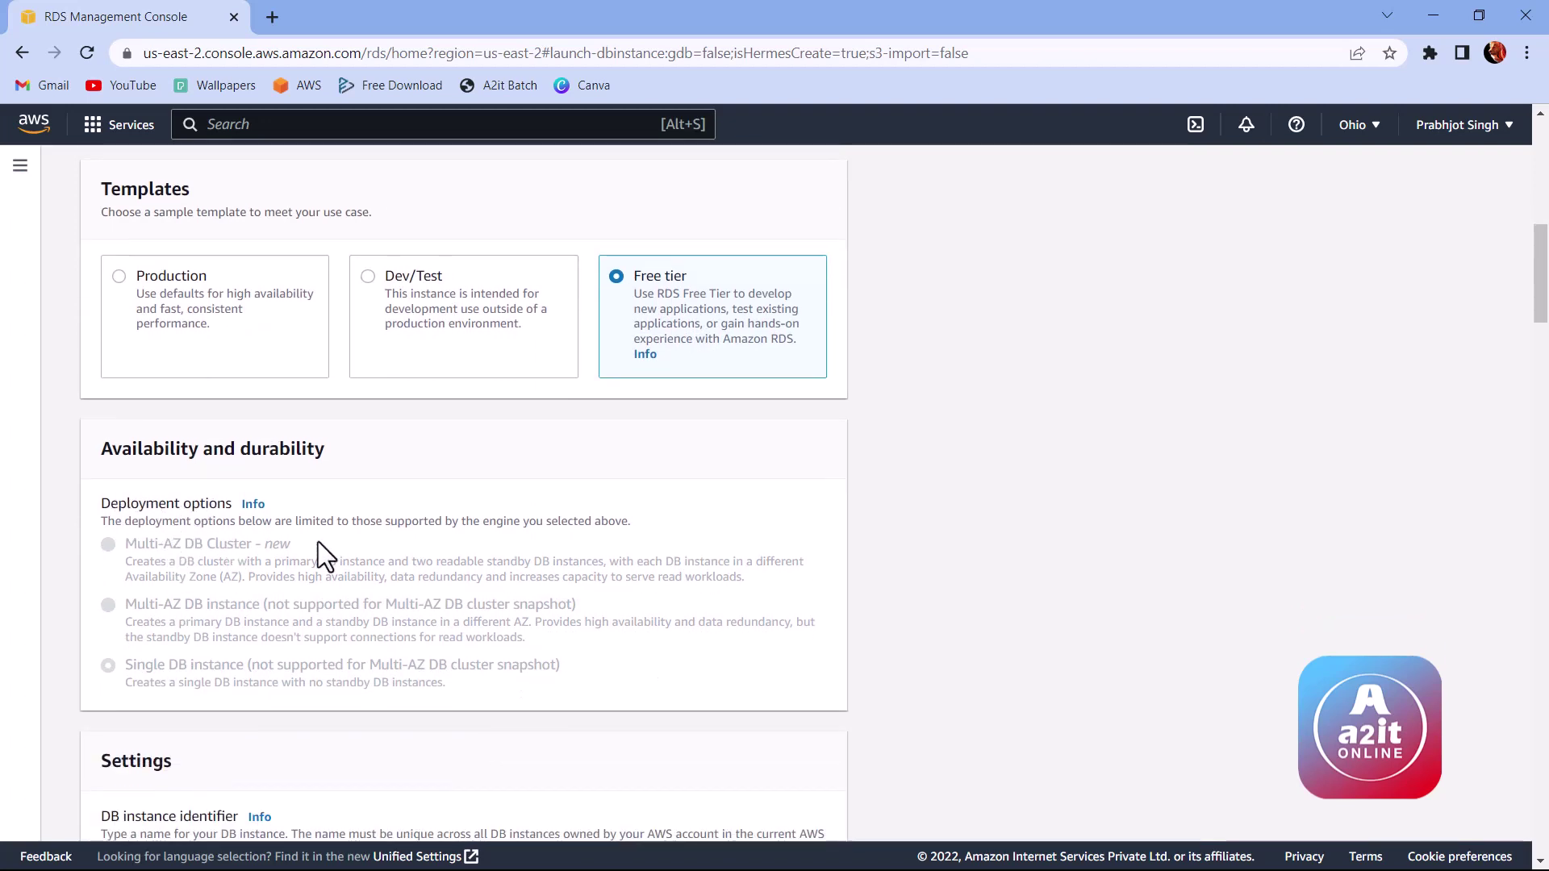
click(118, 277)
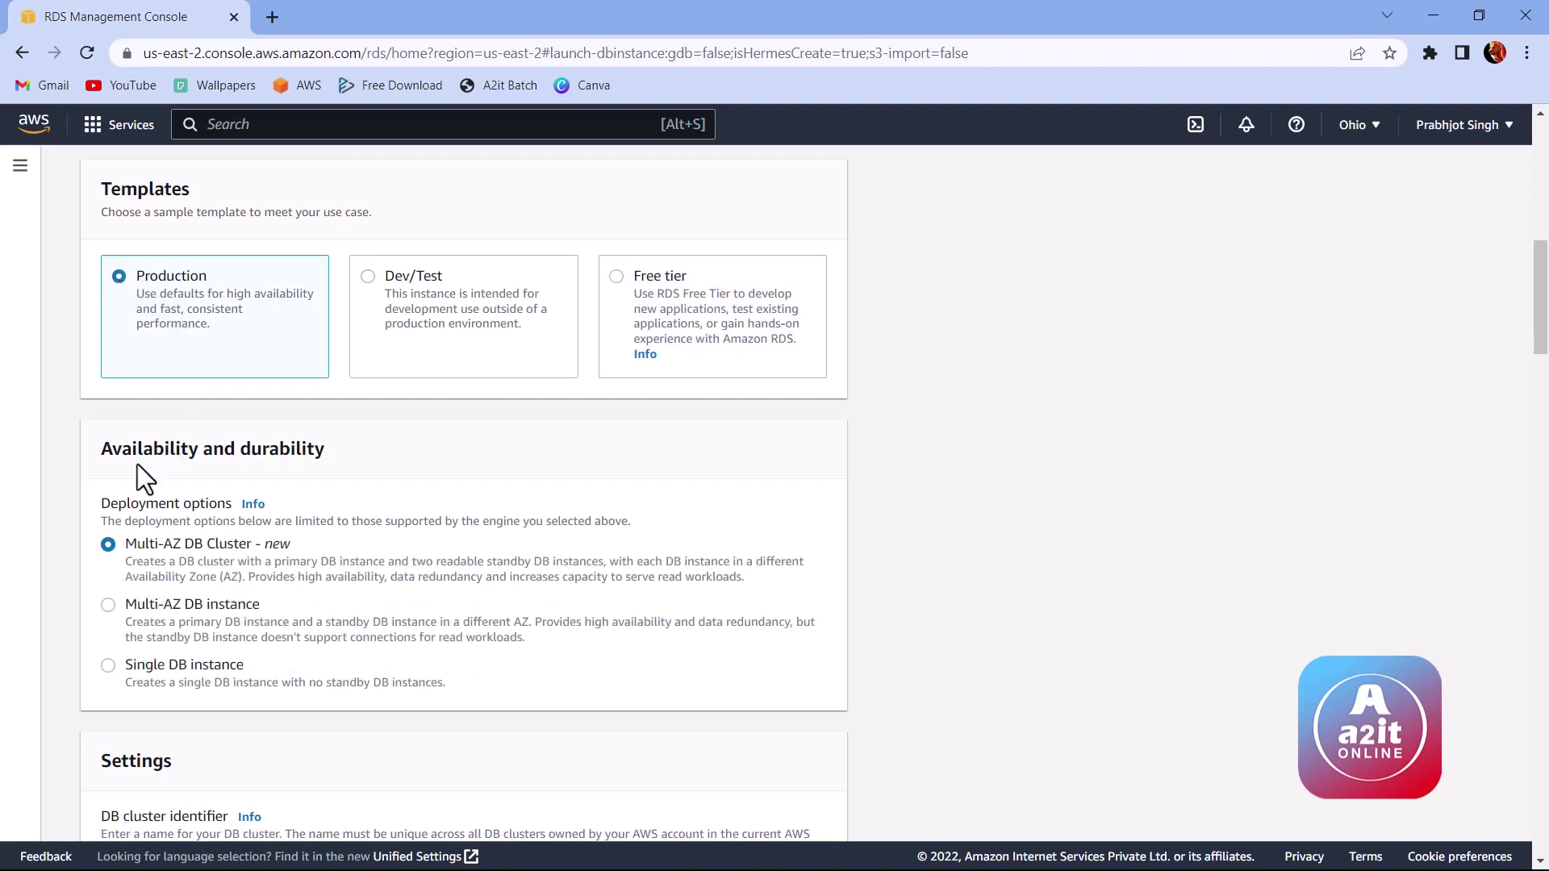
scroll(226, 480, down, 1)
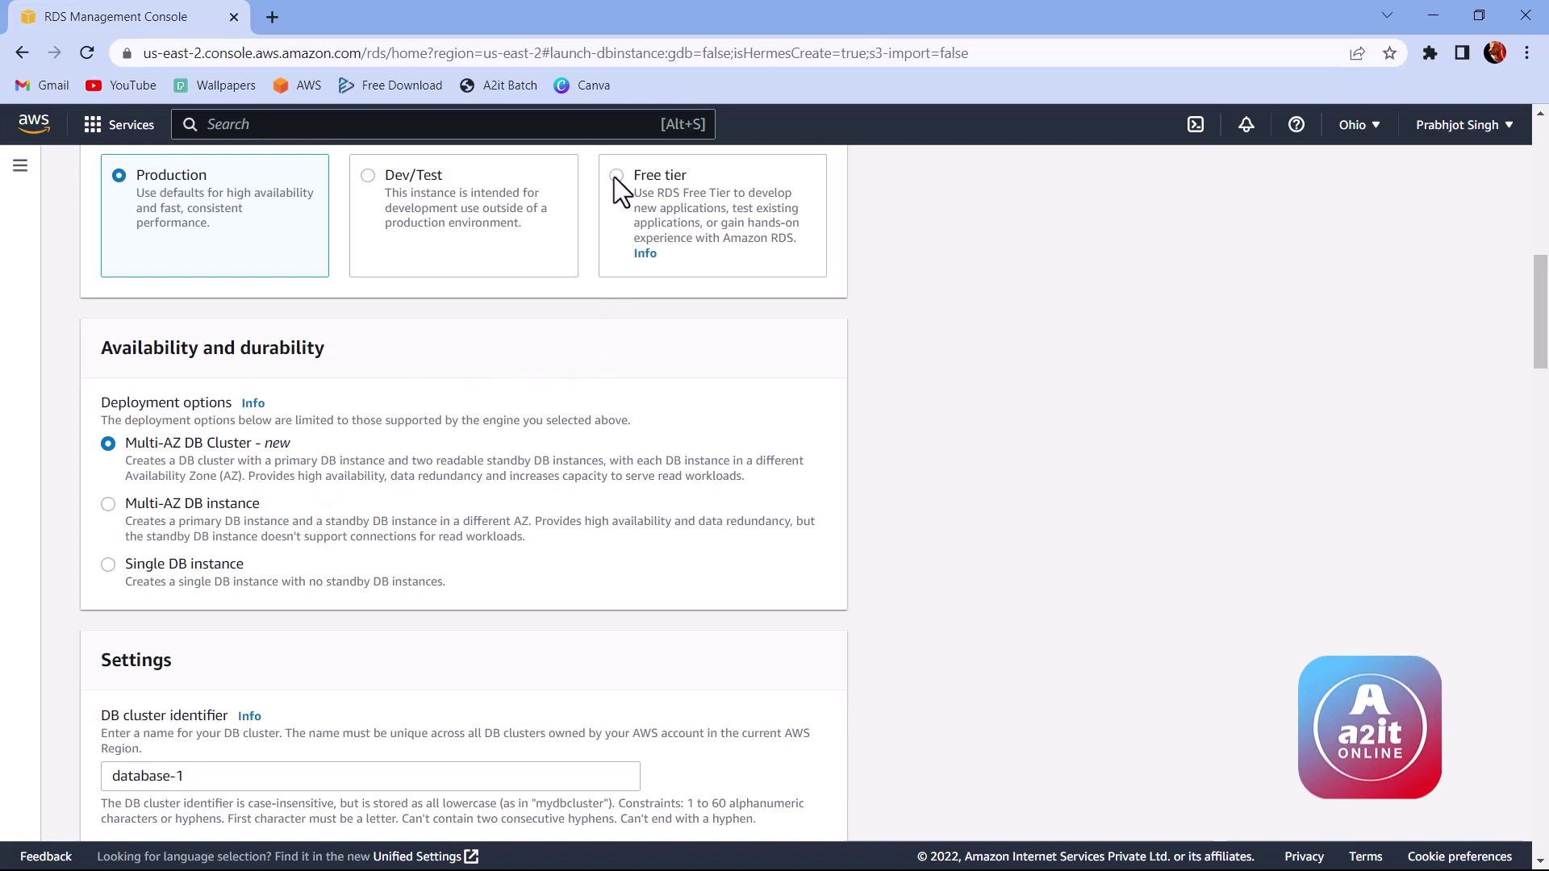
click(617, 182)
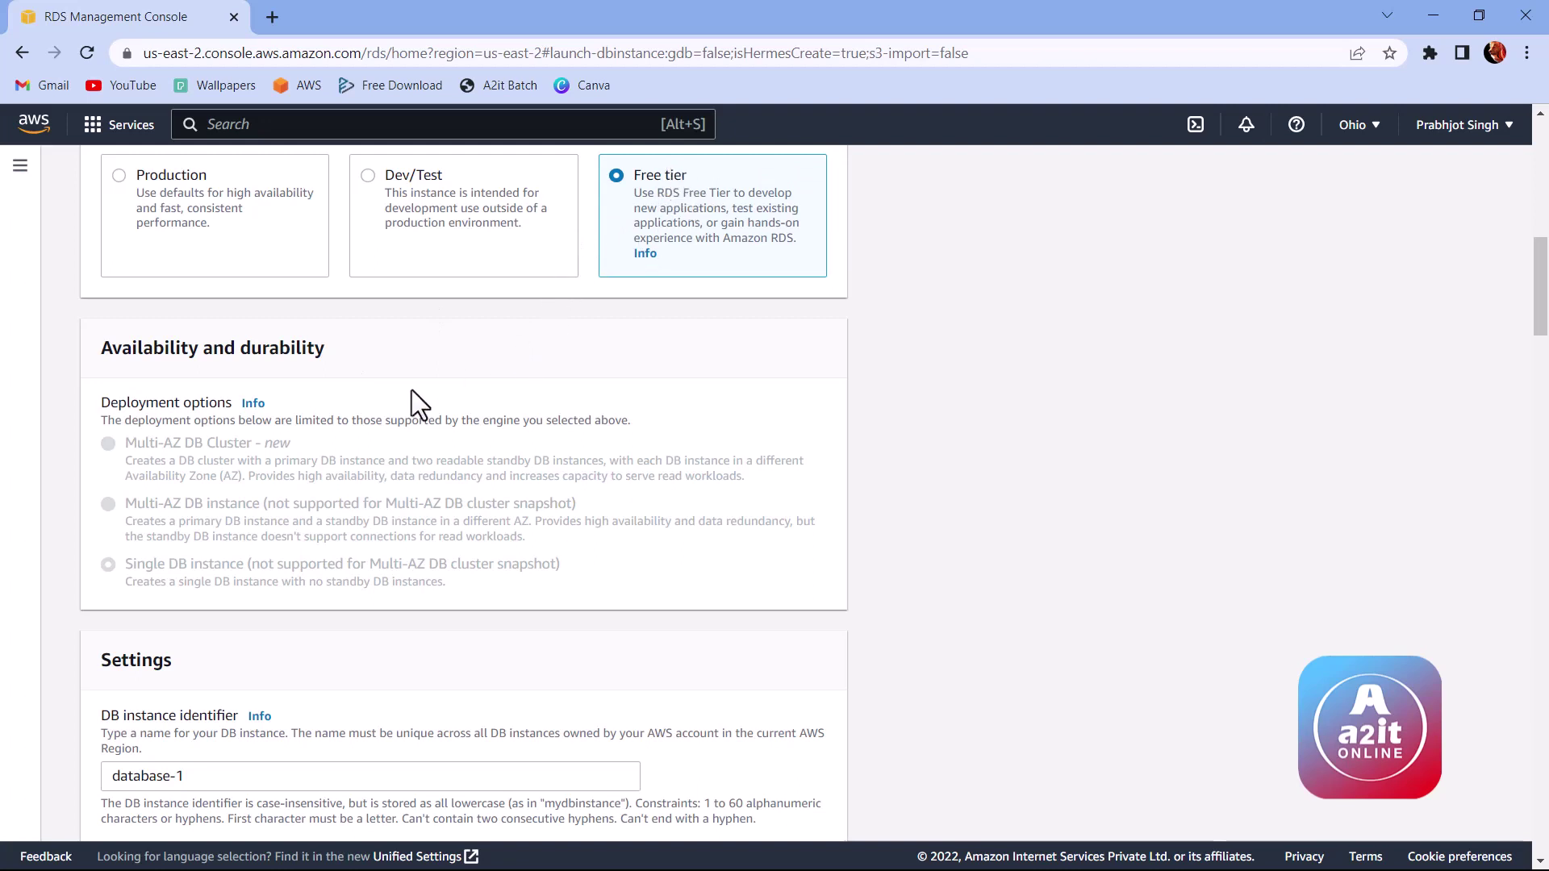
scroll(303, 463, down, 1)
drag(101, 248, 314, 244)
double_click(317, 245)
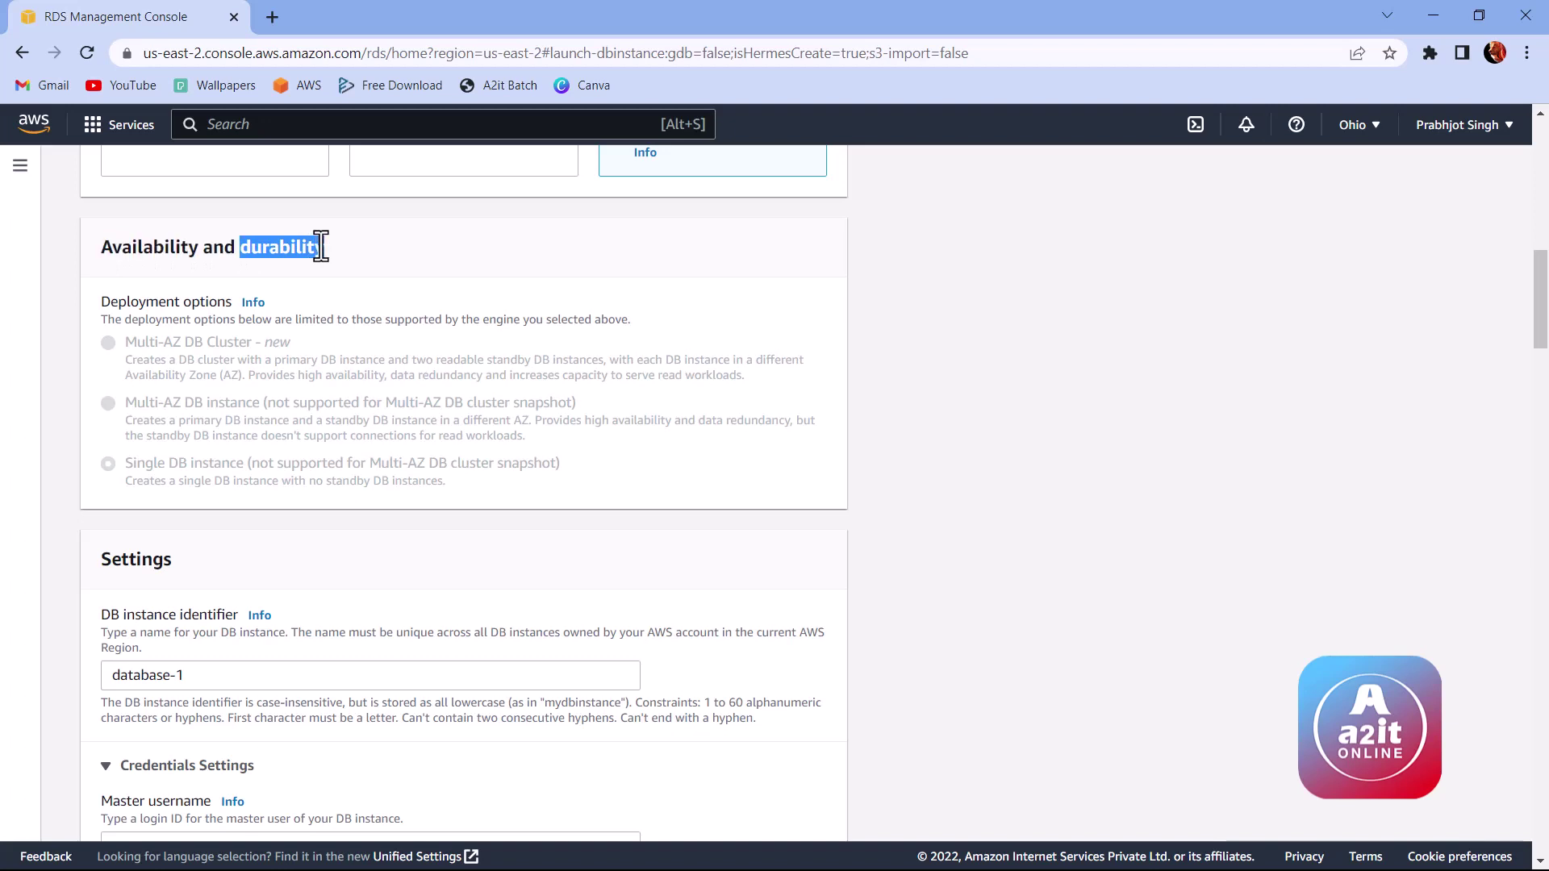
click(228, 401)
Step: Replace the DB instance identifier database-1 with mydb
scroll(269, 394, down, 2)
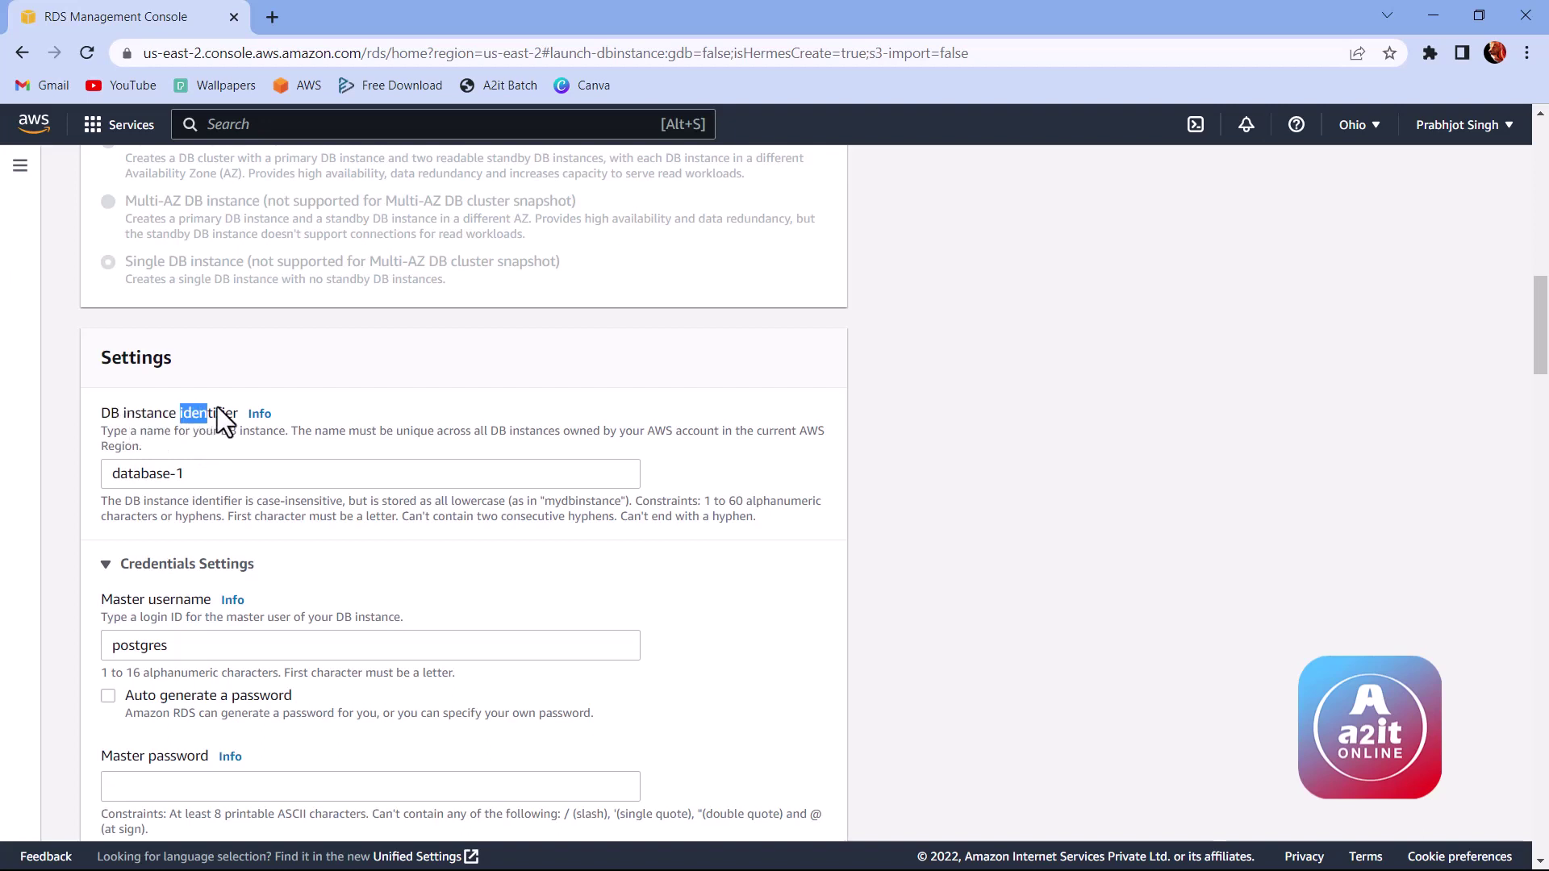
click(183, 474)
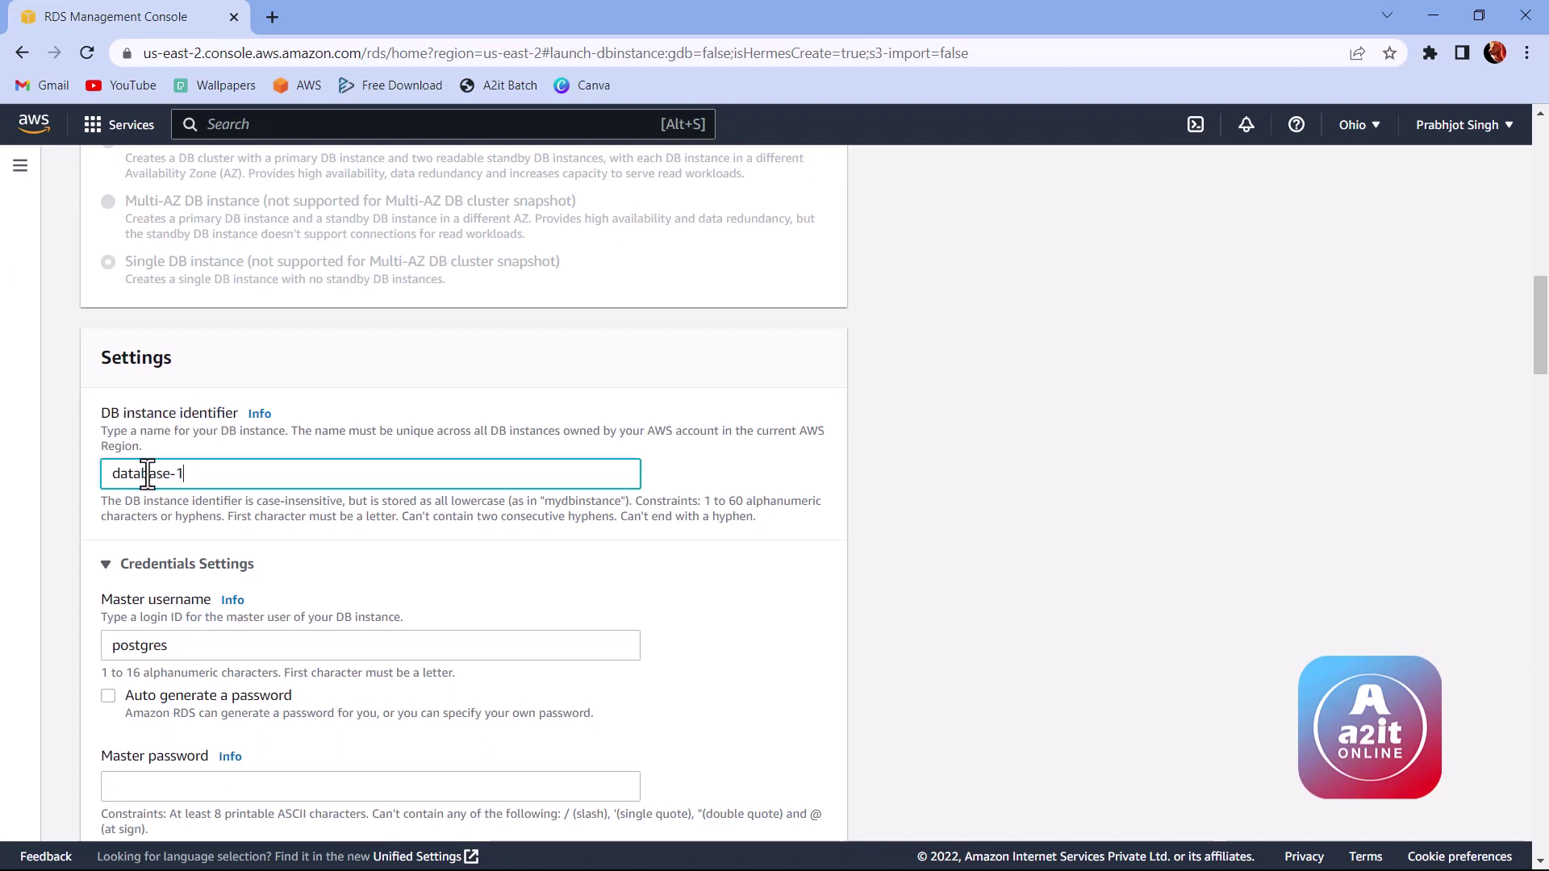
double_click(198, 475)
drag(197, 475, 129, 474)
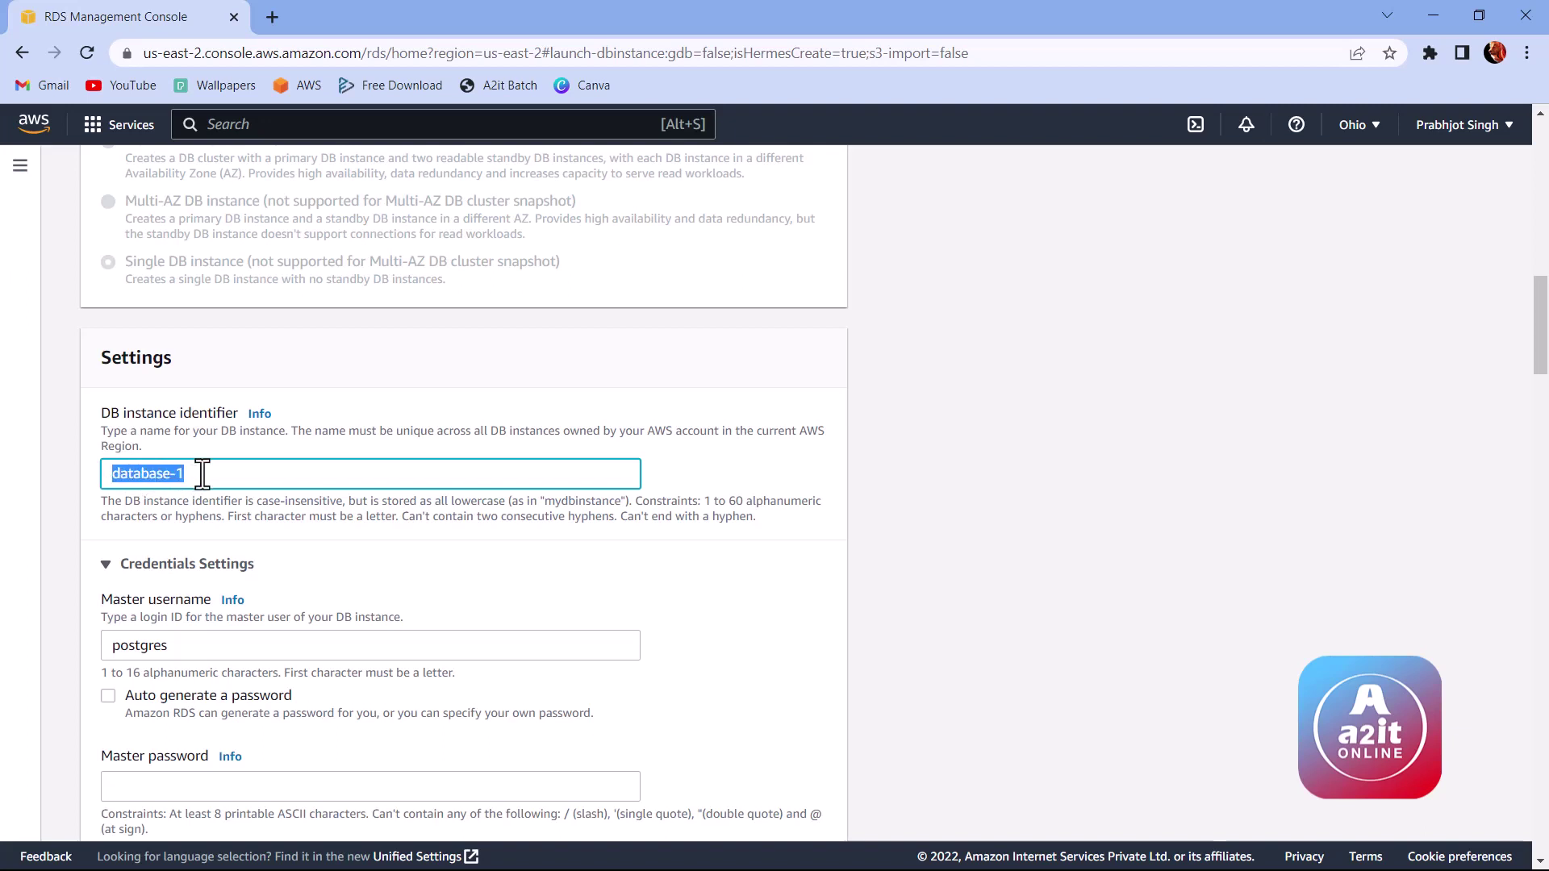
text(mydb)
Step: Replace the default master username postgres with a custom login name
scroll(201, 473, down, 3)
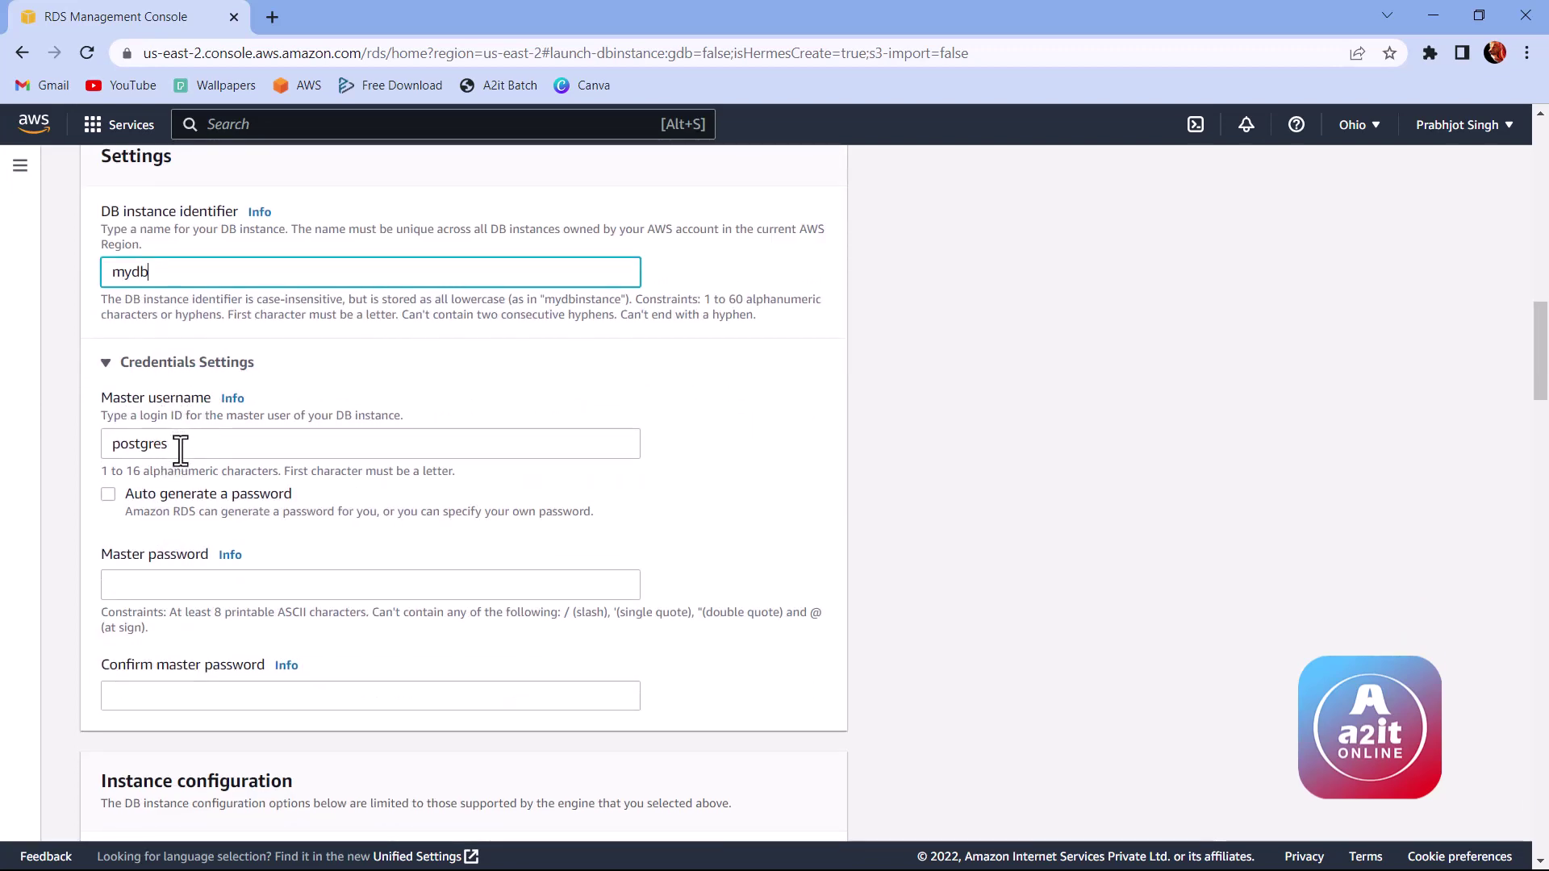
click(110, 443)
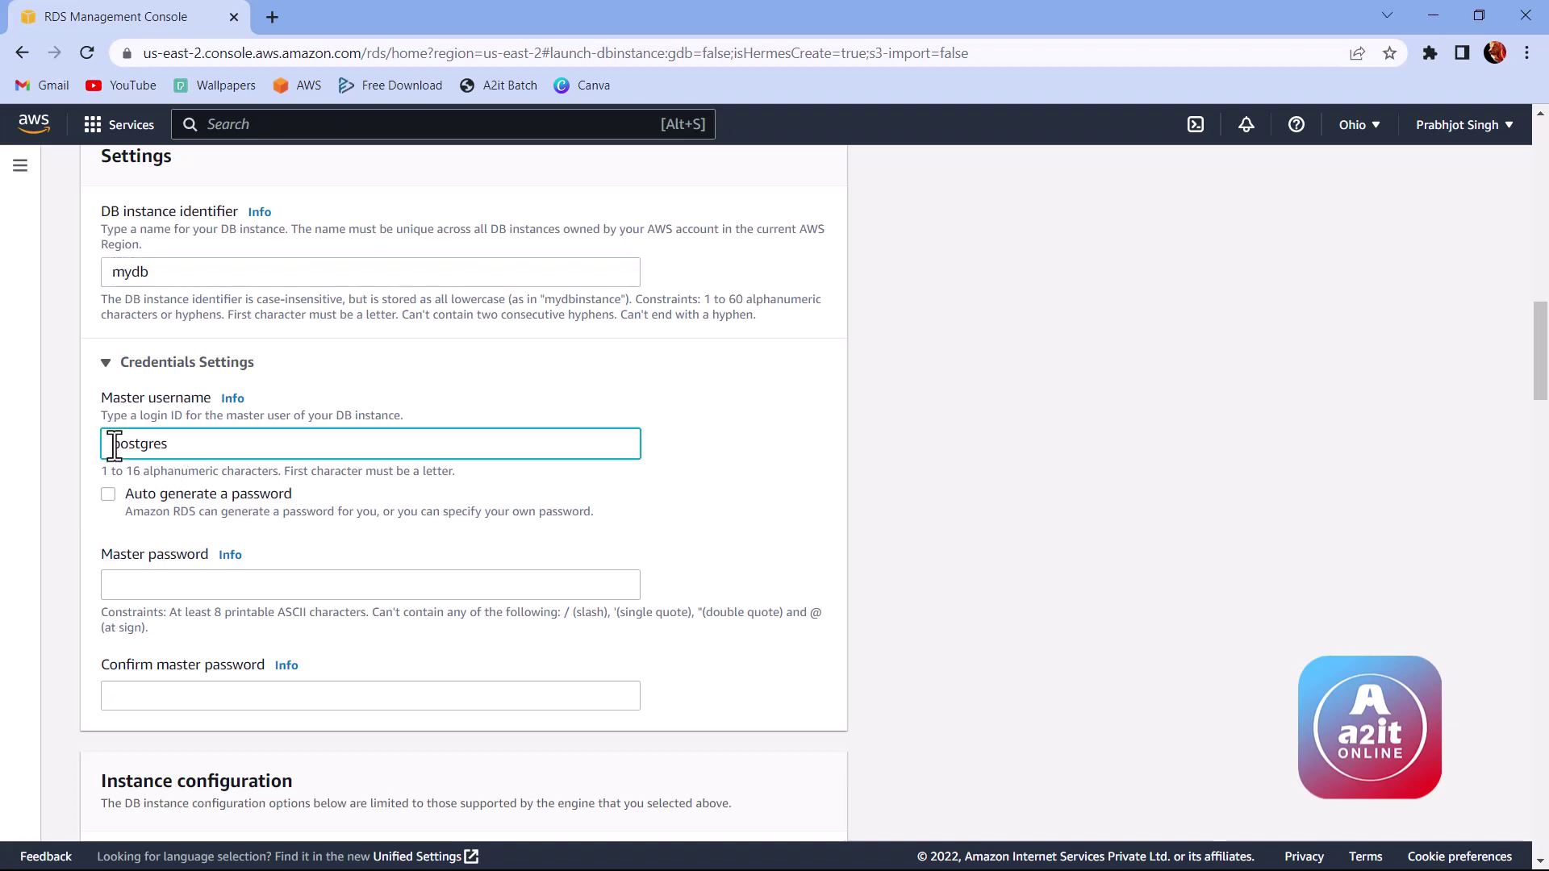
double_click(303, 452)
Step: Enter the master password and type it again in the confirmation field
scroll(207, 337, down, 1)
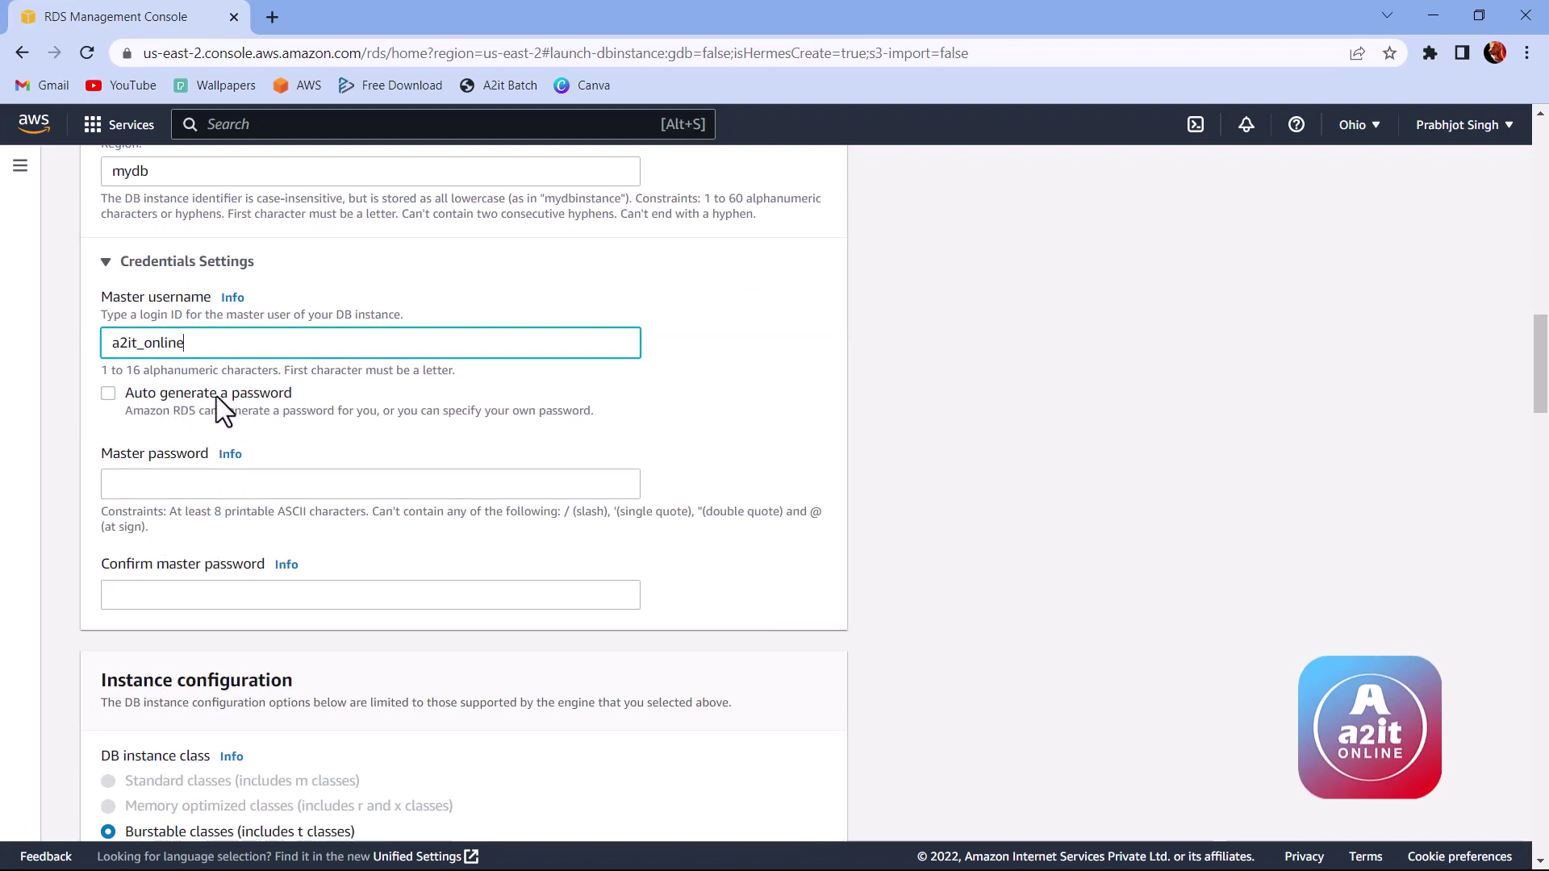
click(202, 483)
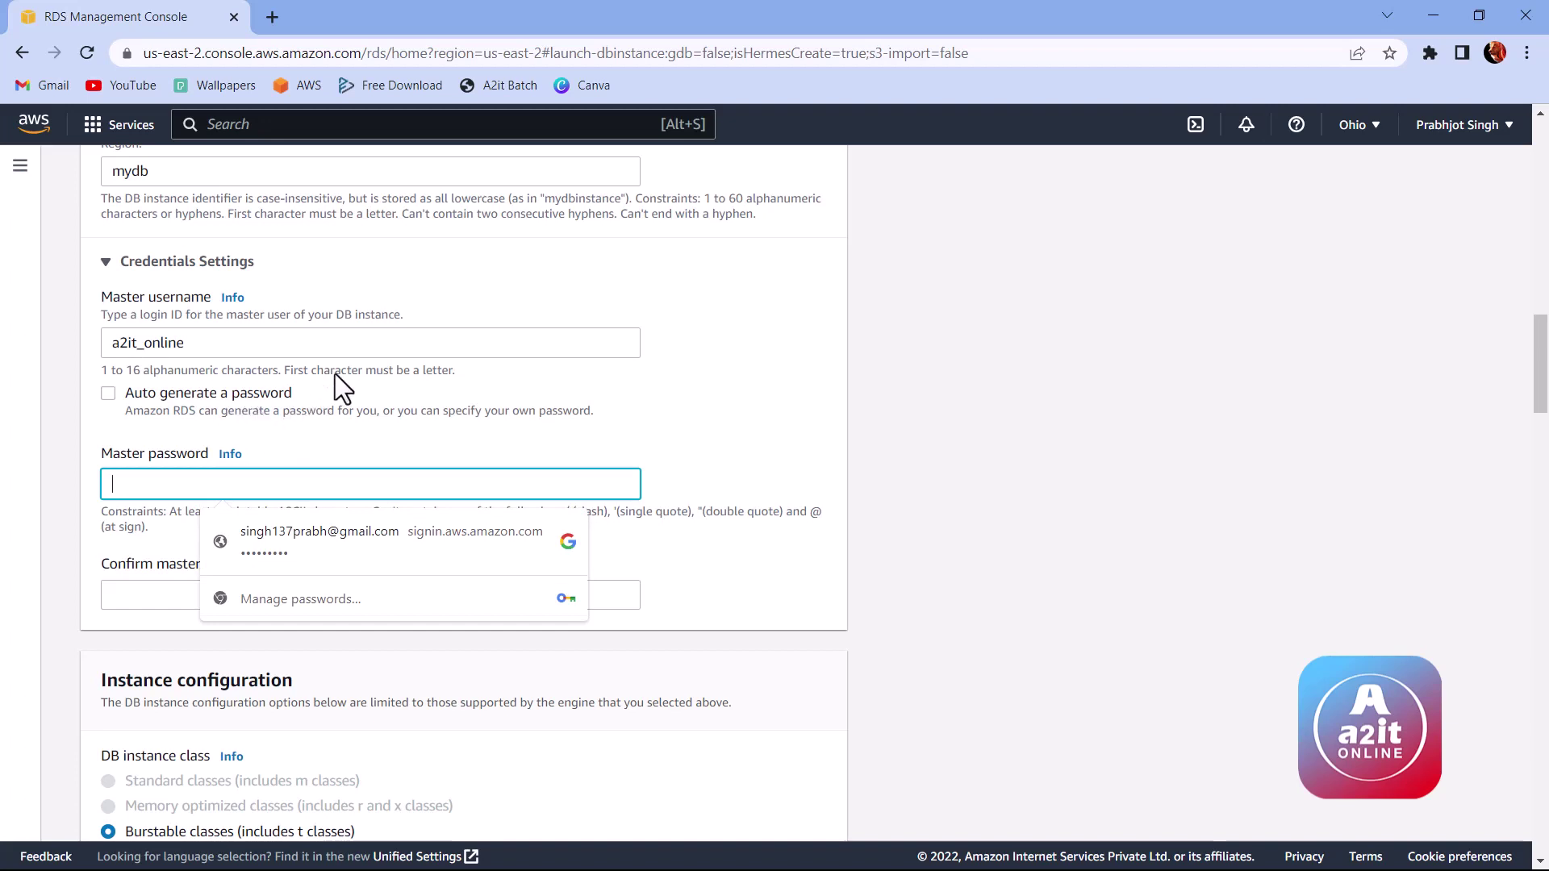
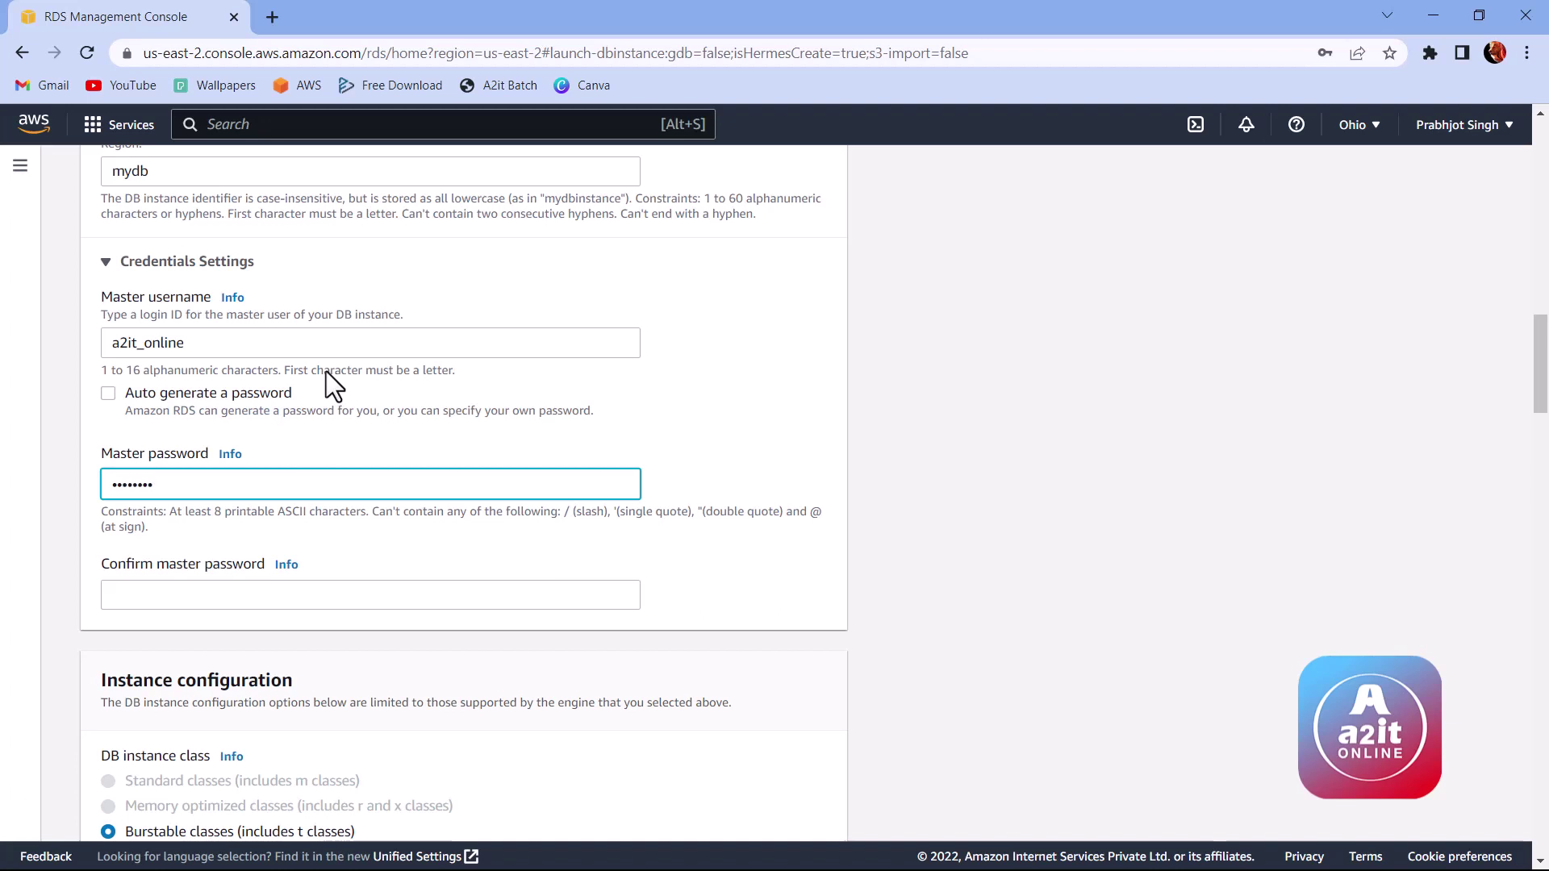
click(209, 596)
text(a)
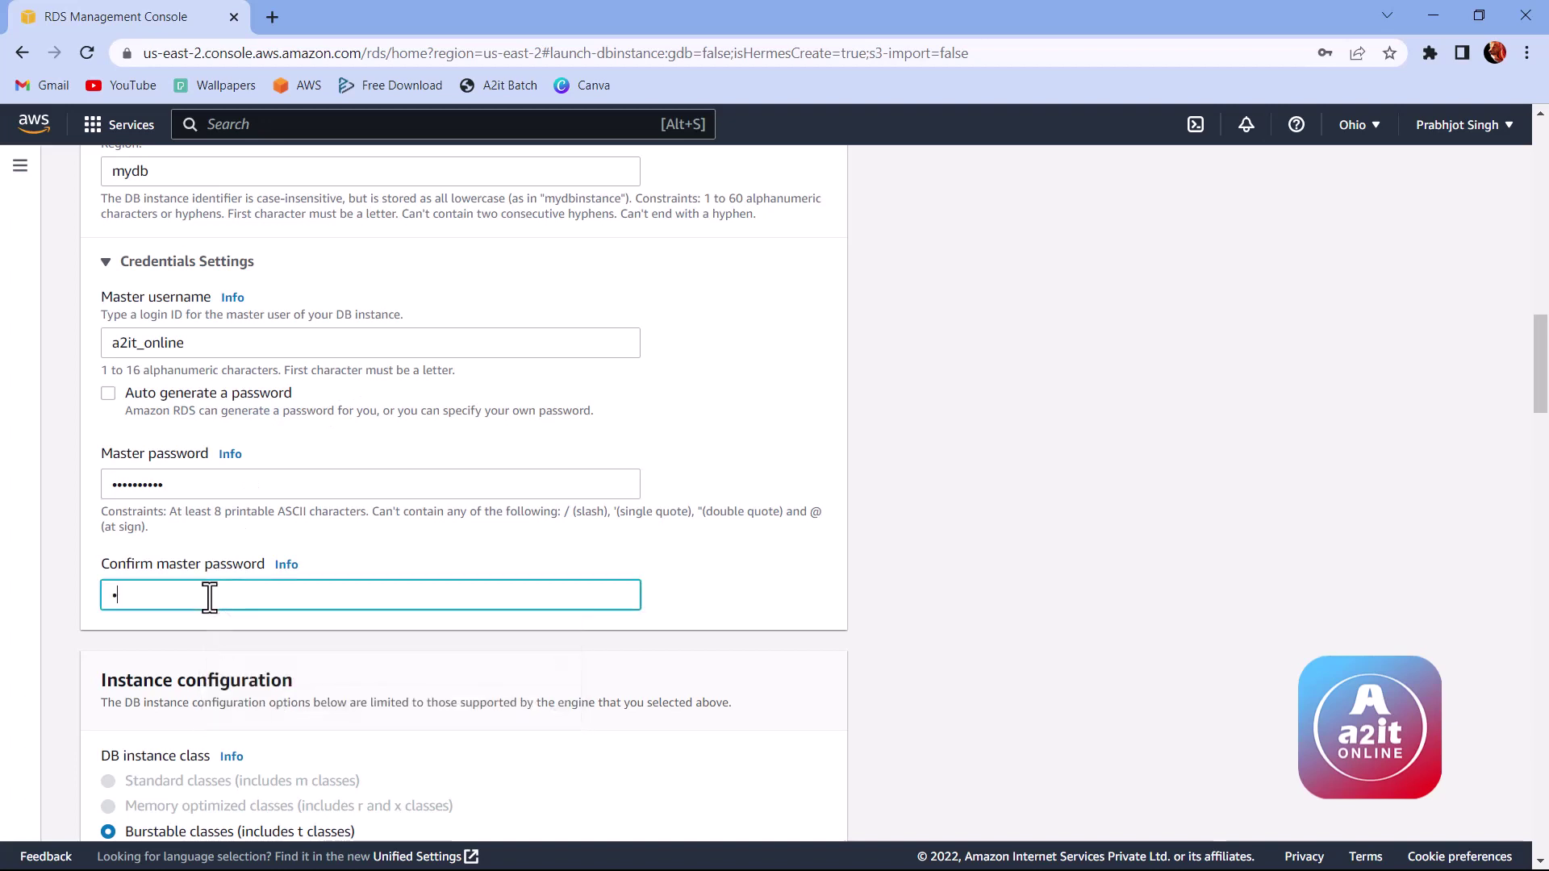
text(aaaaaaaaa)
click(404, 511)
scroll(539, 571, down, 3)
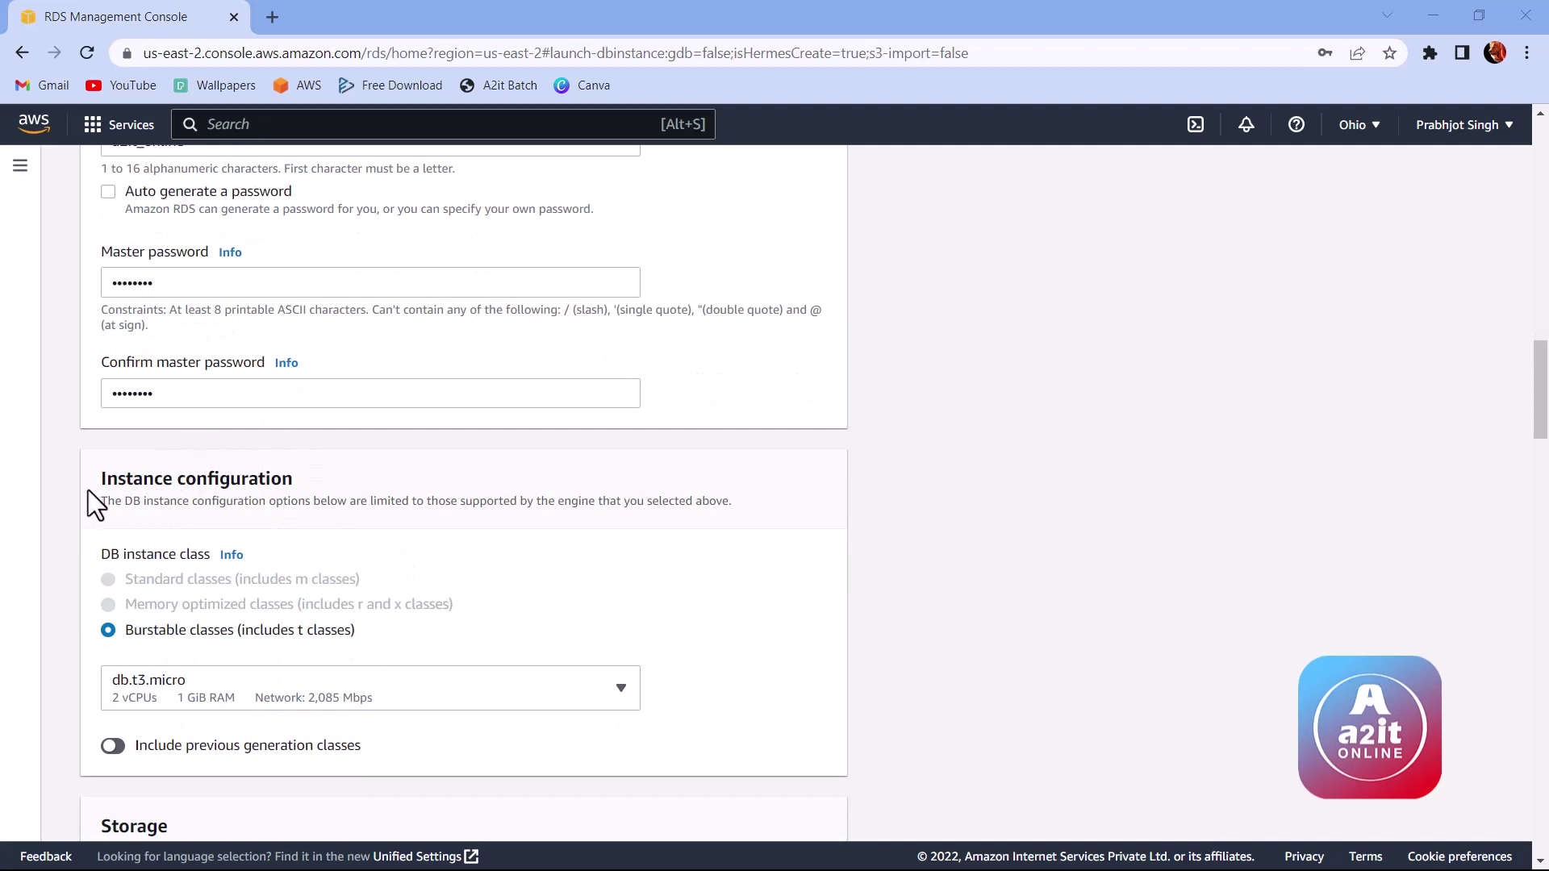
Step: Keep General Purpose SSD (gp2) storage at 20 GiB with autoscaling up to 1000 GiB
drag(105, 482, 290, 484)
click(289, 484)
scroll(263, 584, down, 1)
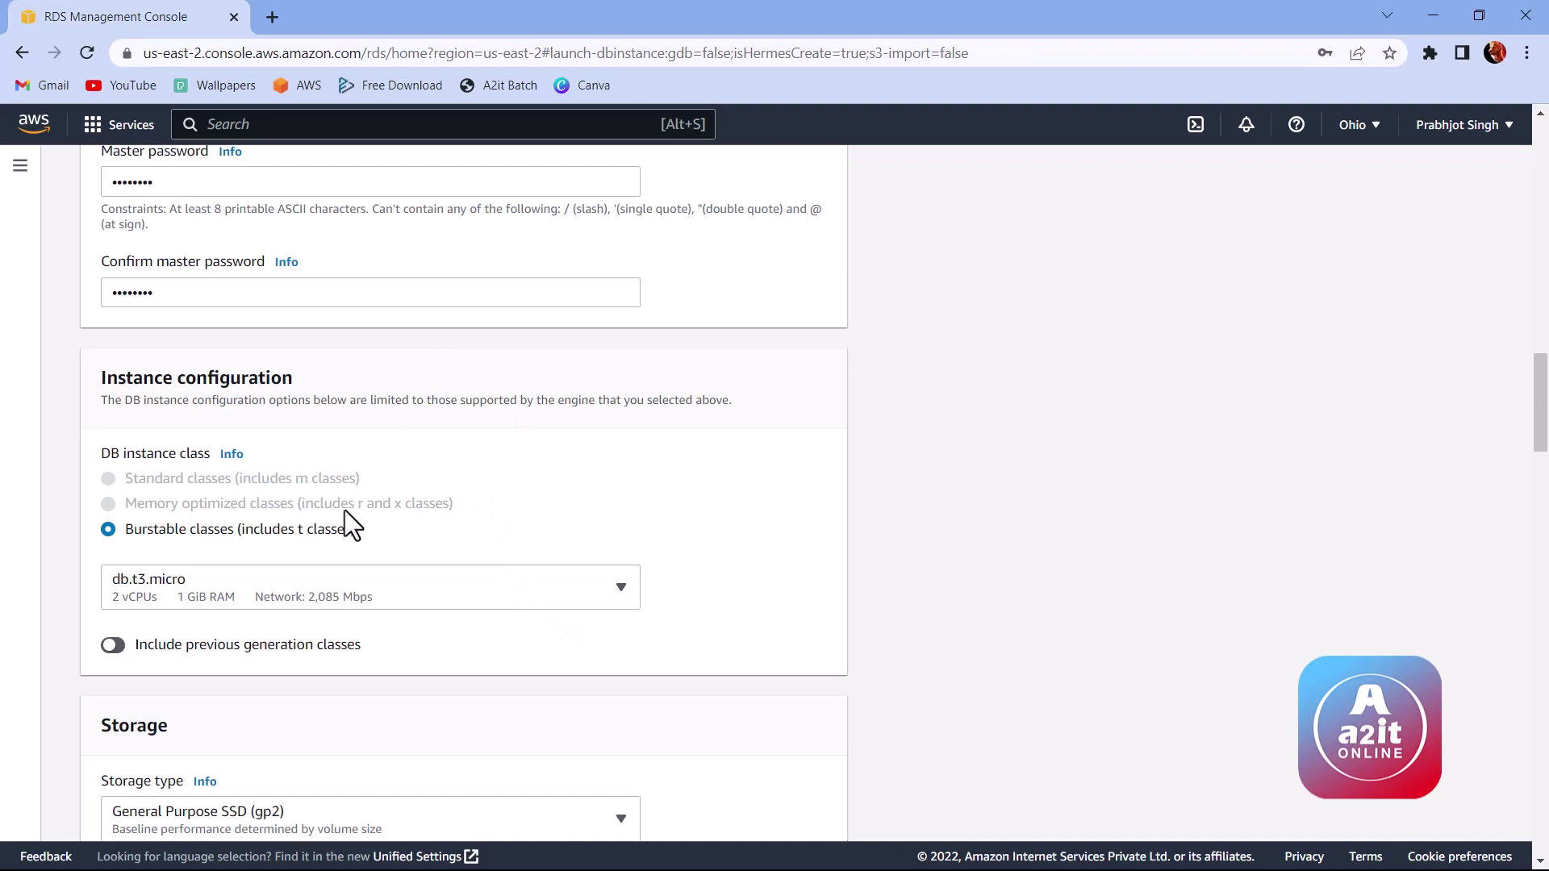
scroll(226, 452, down, 3)
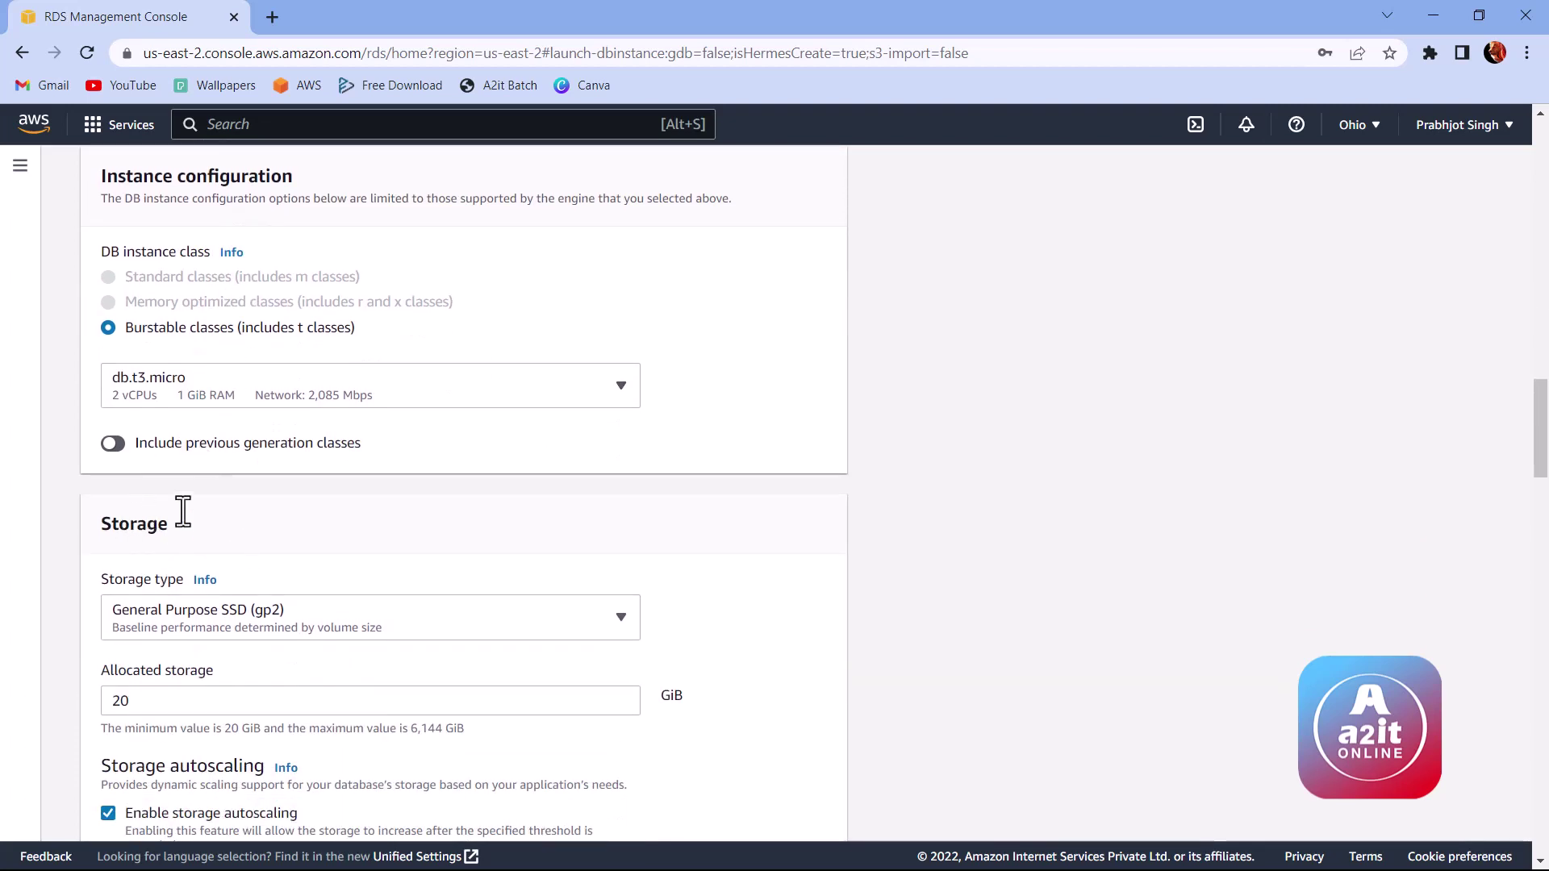
scroll(374, 500, down, 3)
click(121, 499)
double_click(120, 500)
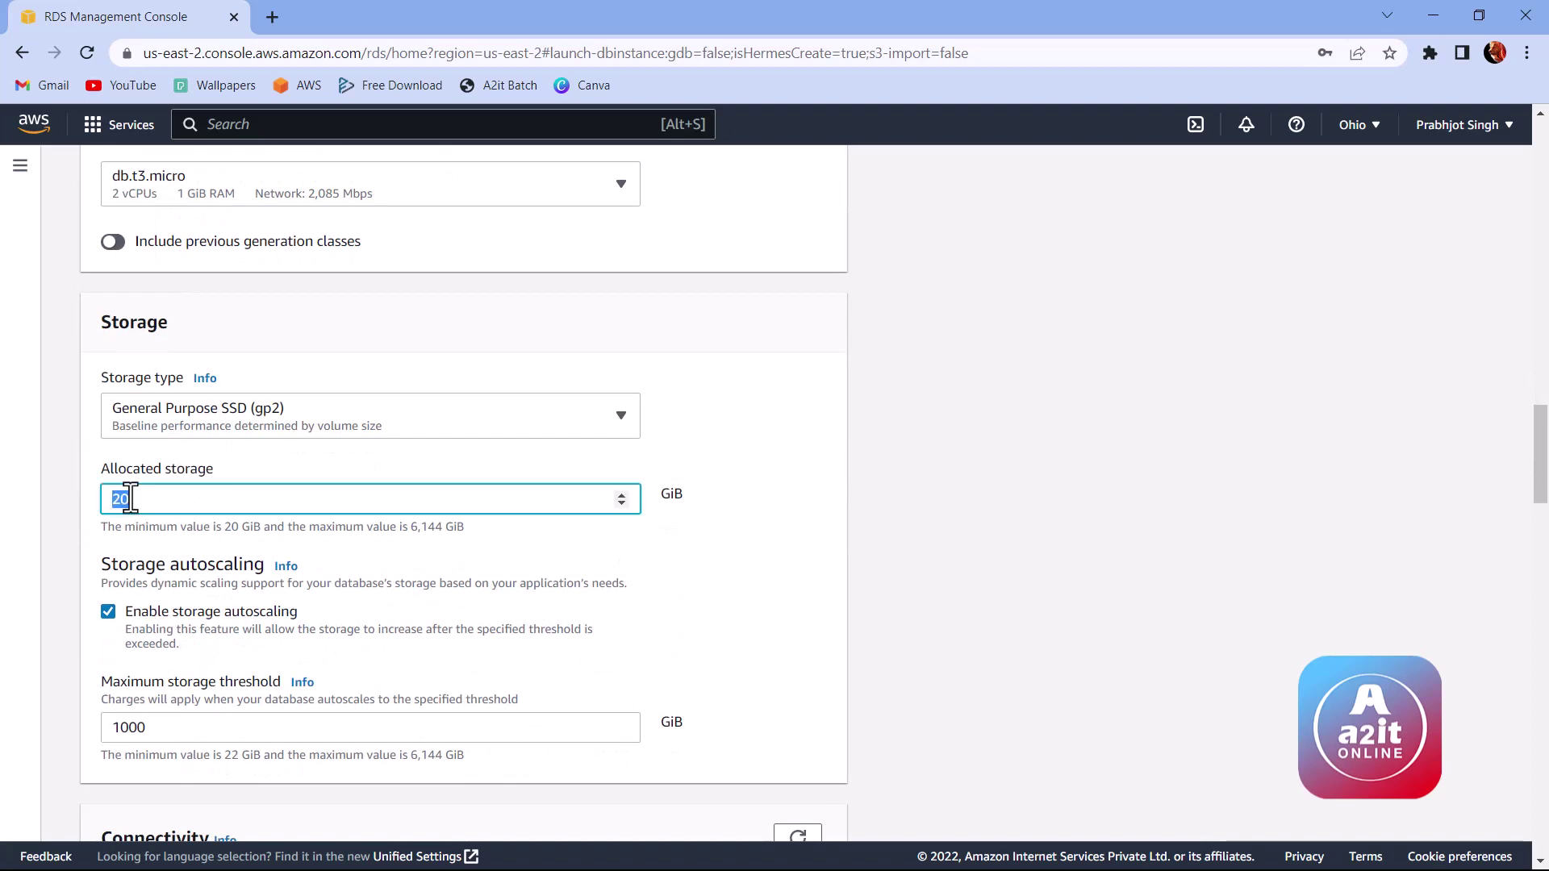
click(267, 423)
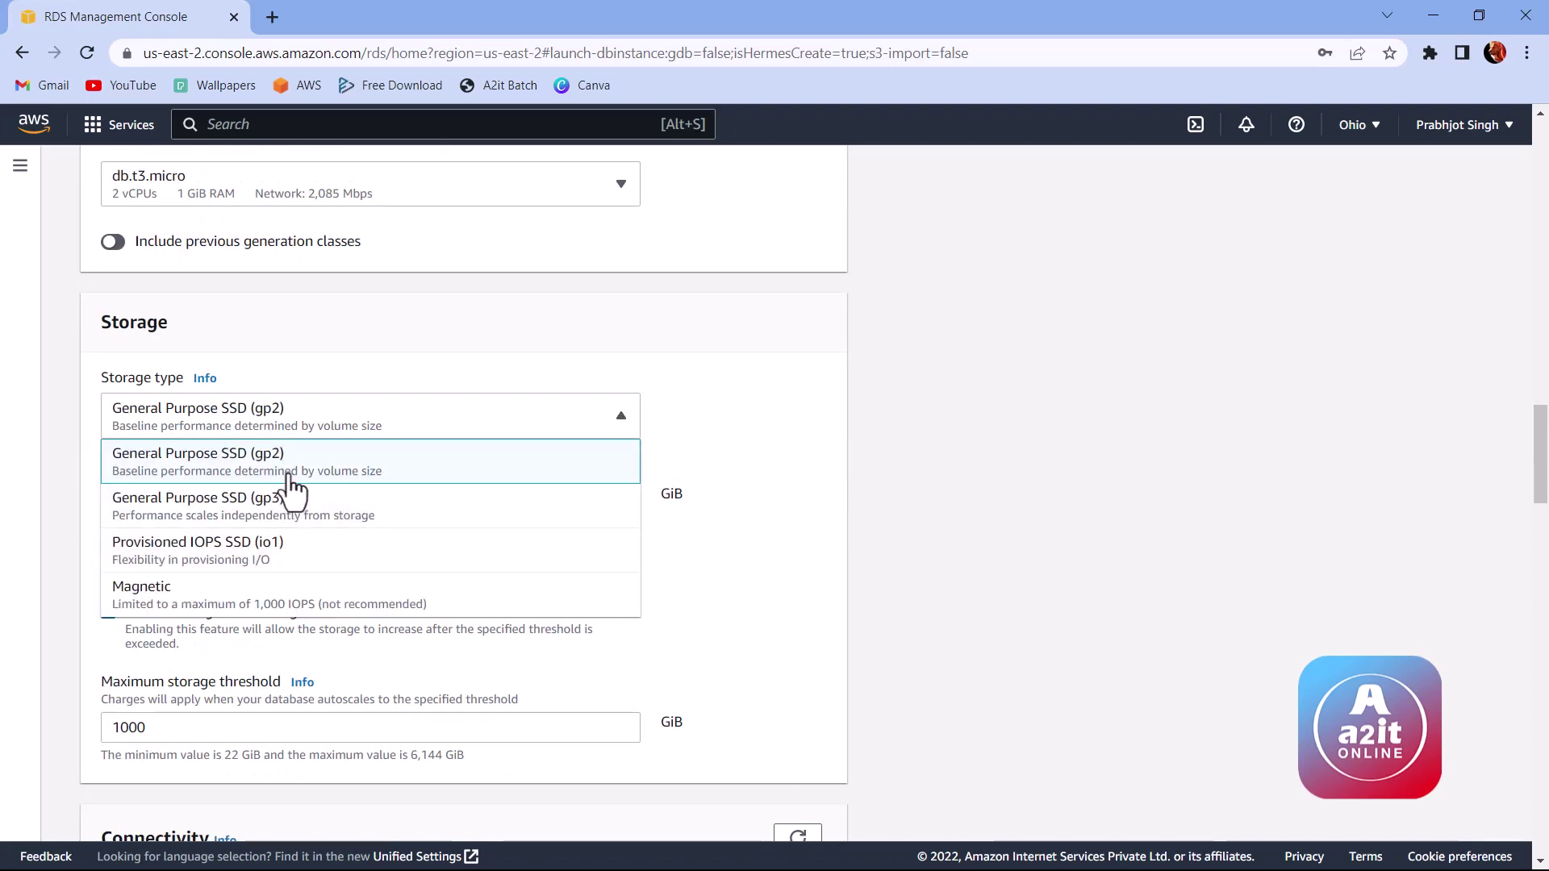
scroll(292, 494, down, 1)
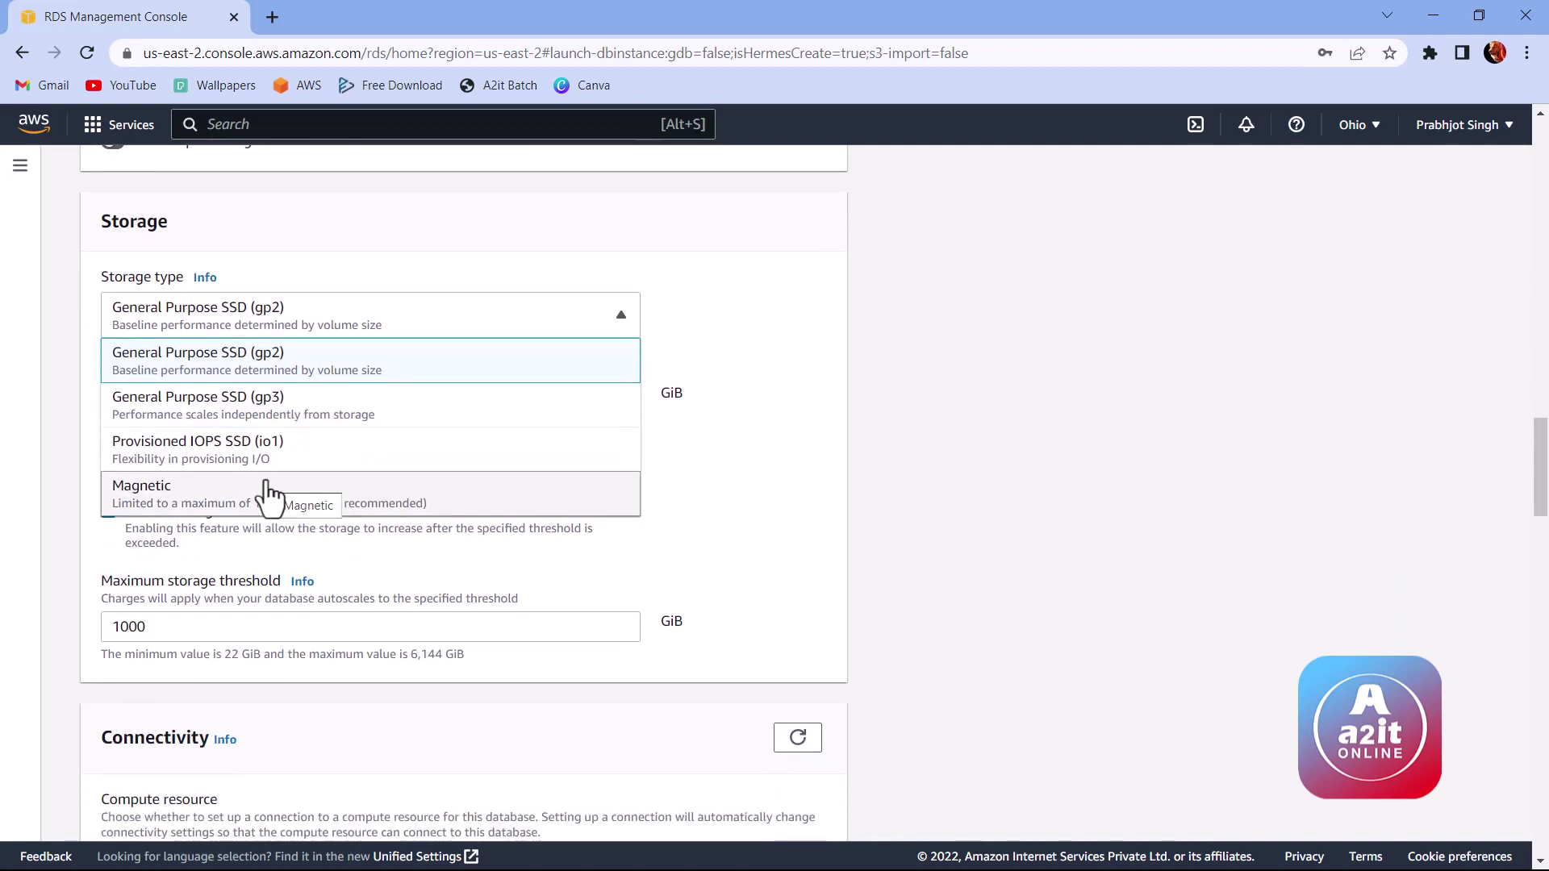
click(754, 486)
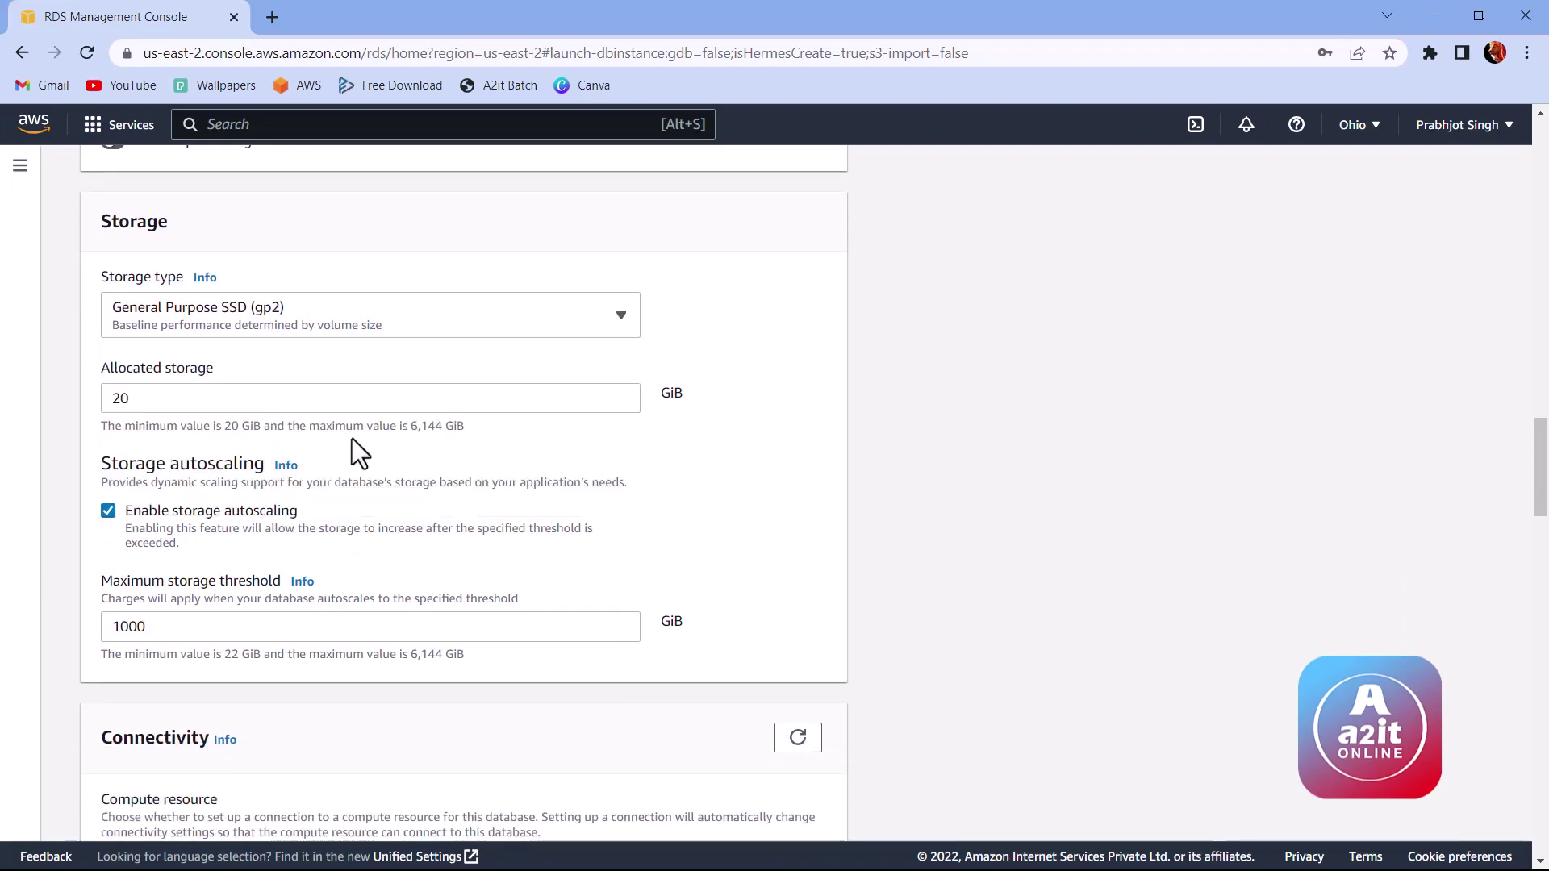
scroll(335, 439, down, 3)
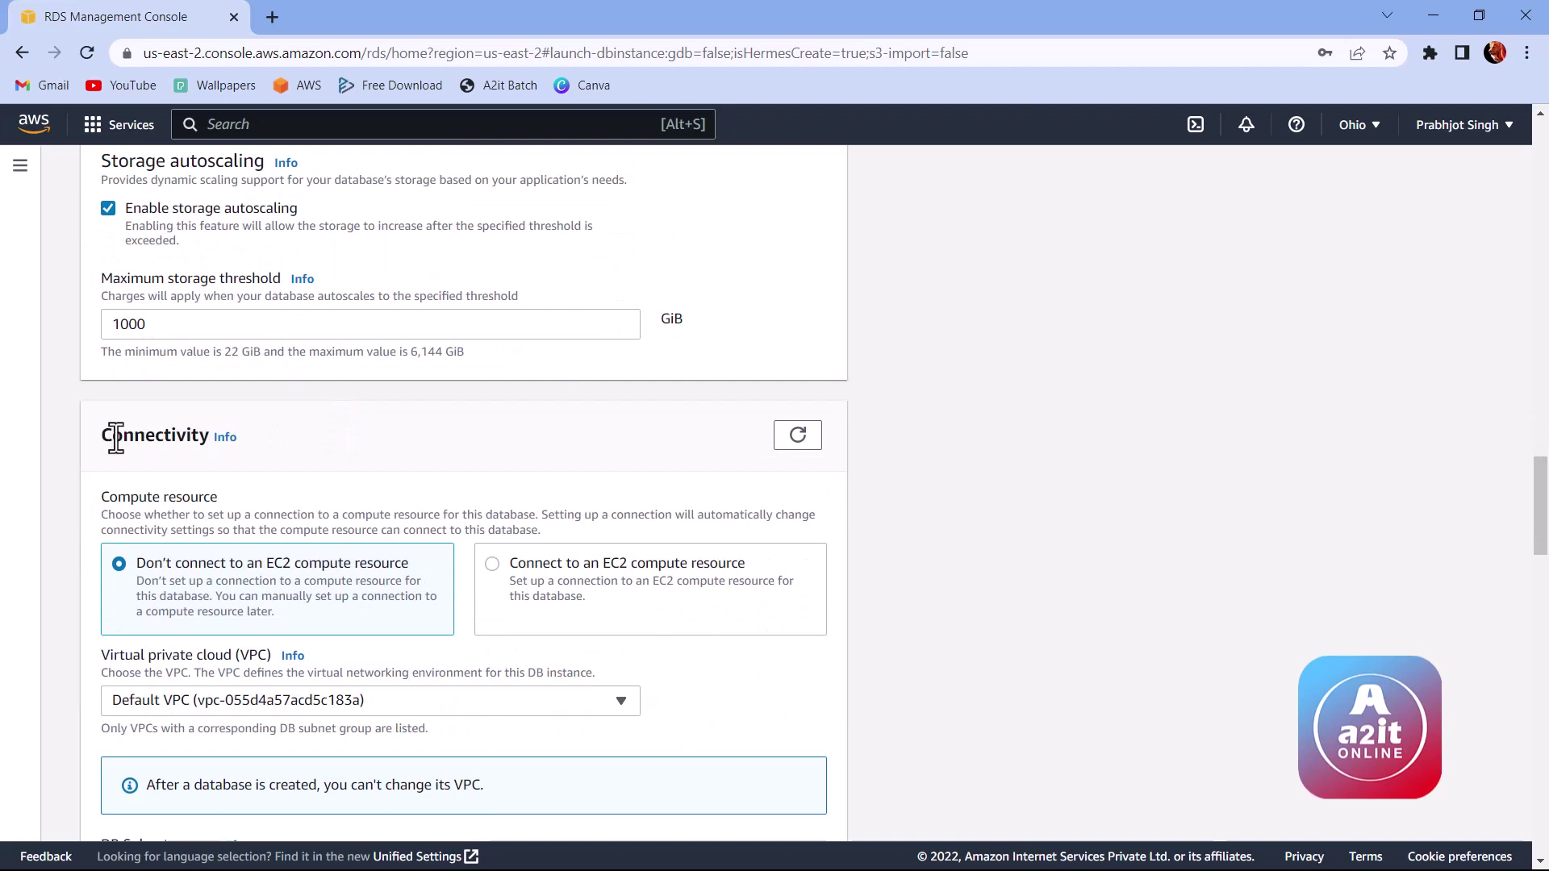
Step: Try connecting to an EC2 compute resource, then revert to no EC2 connection
double_click(141, 444)
click(194, 447)
scroll(400, 466, down, 1)
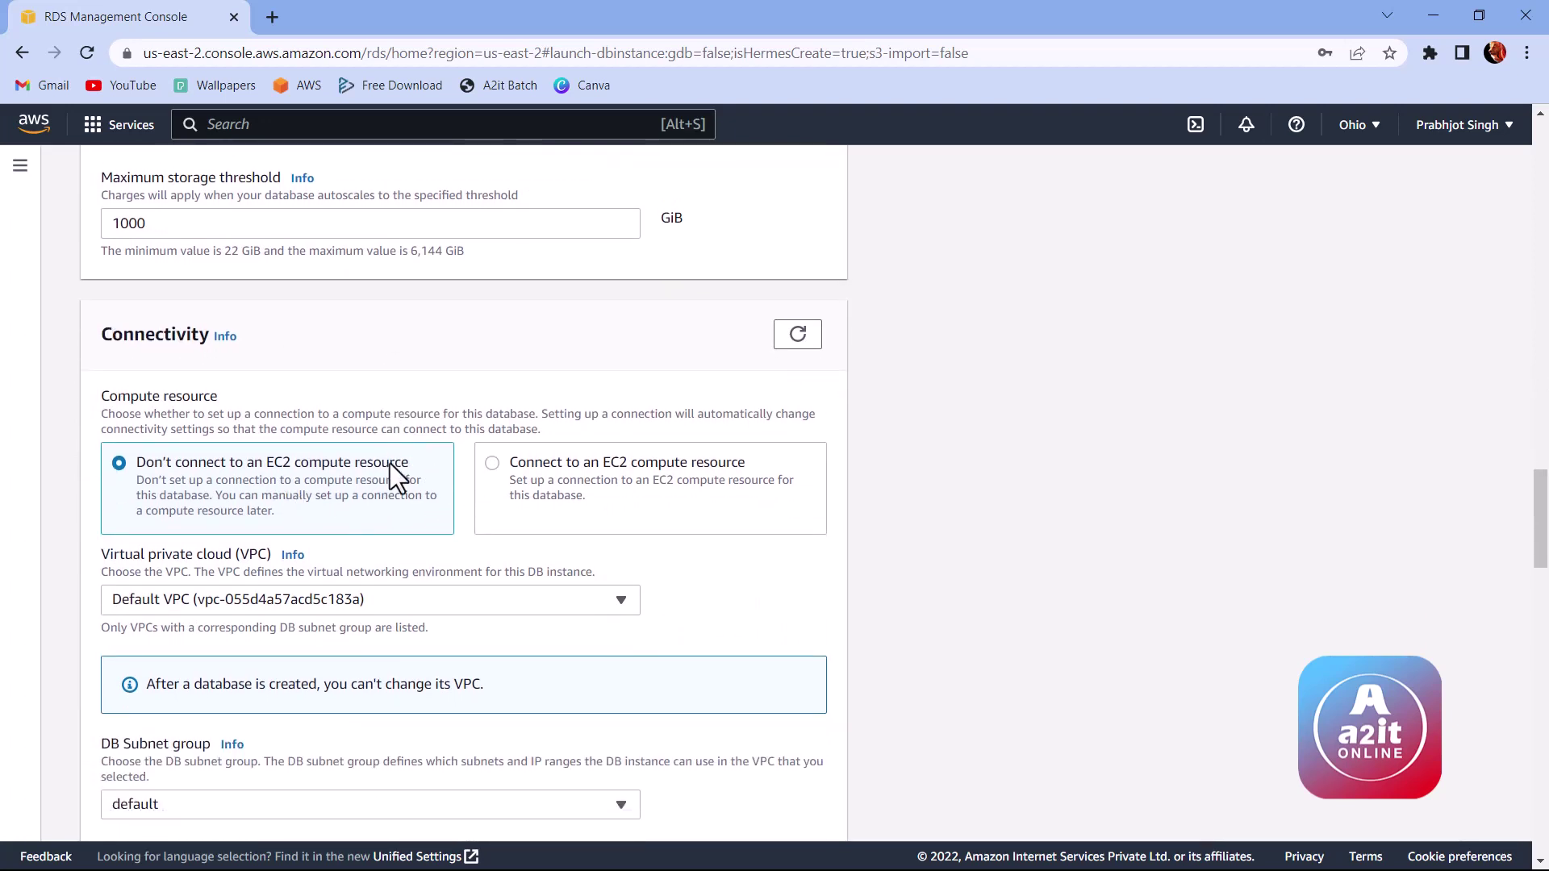
drag(537, 464, 681, 464)
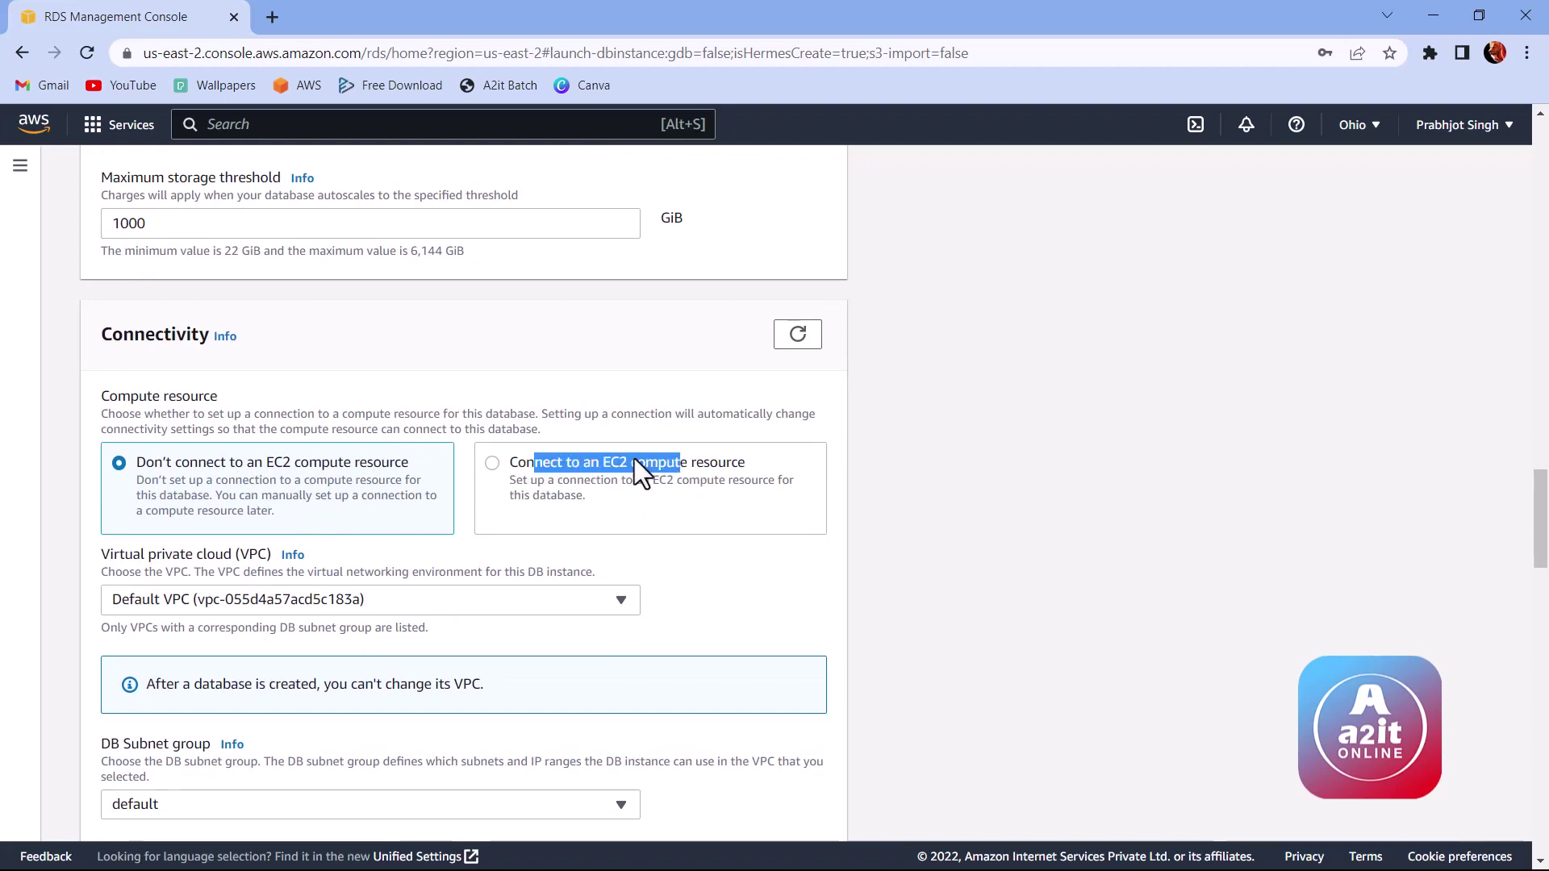
click(492, 463)
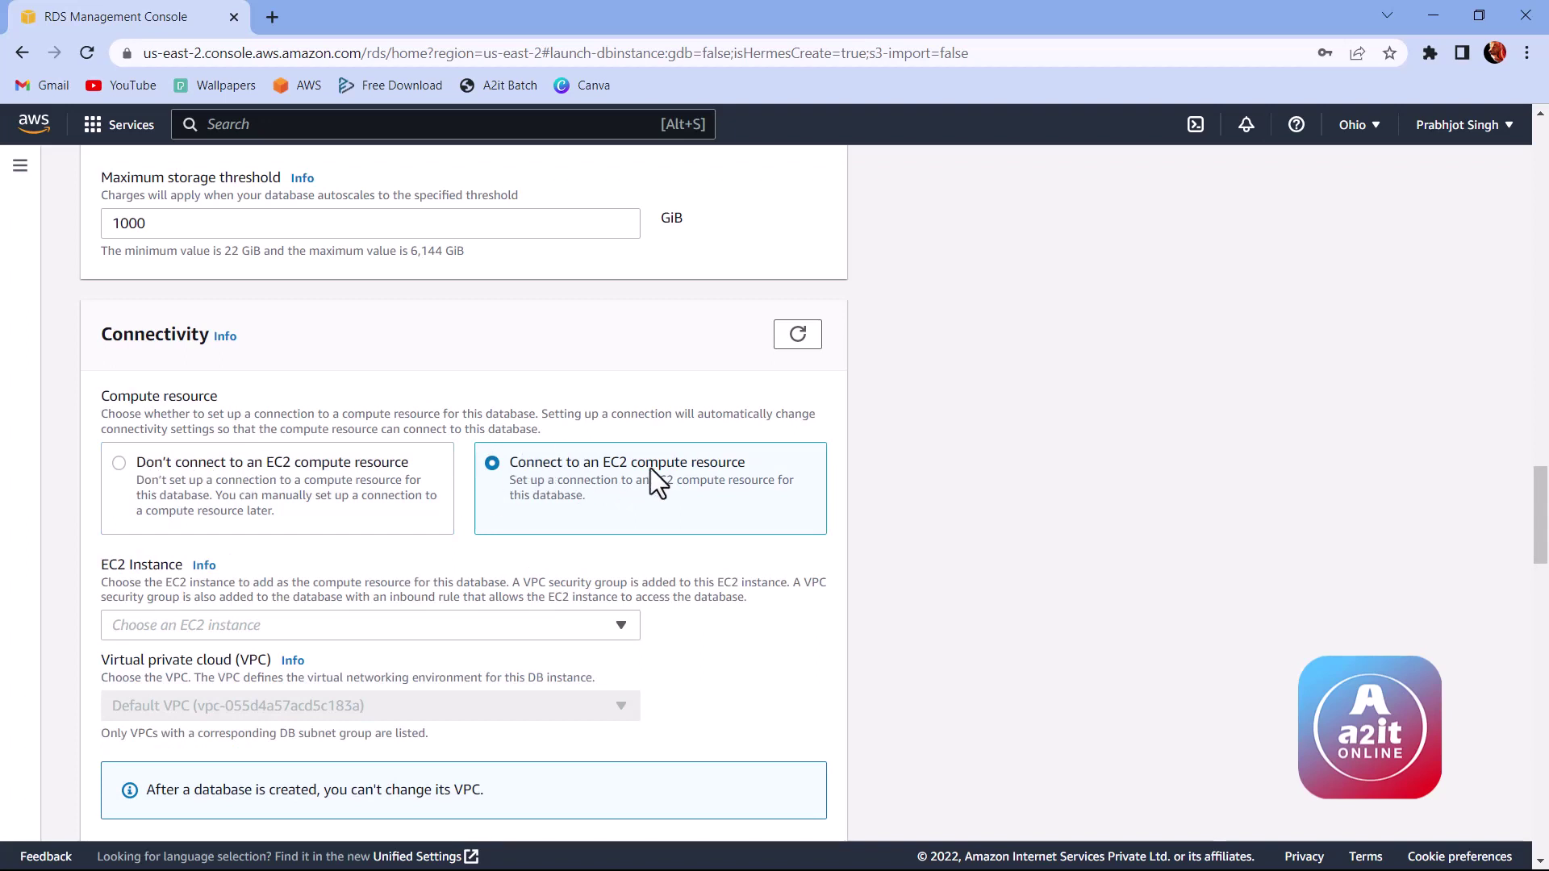
click(351, 624)
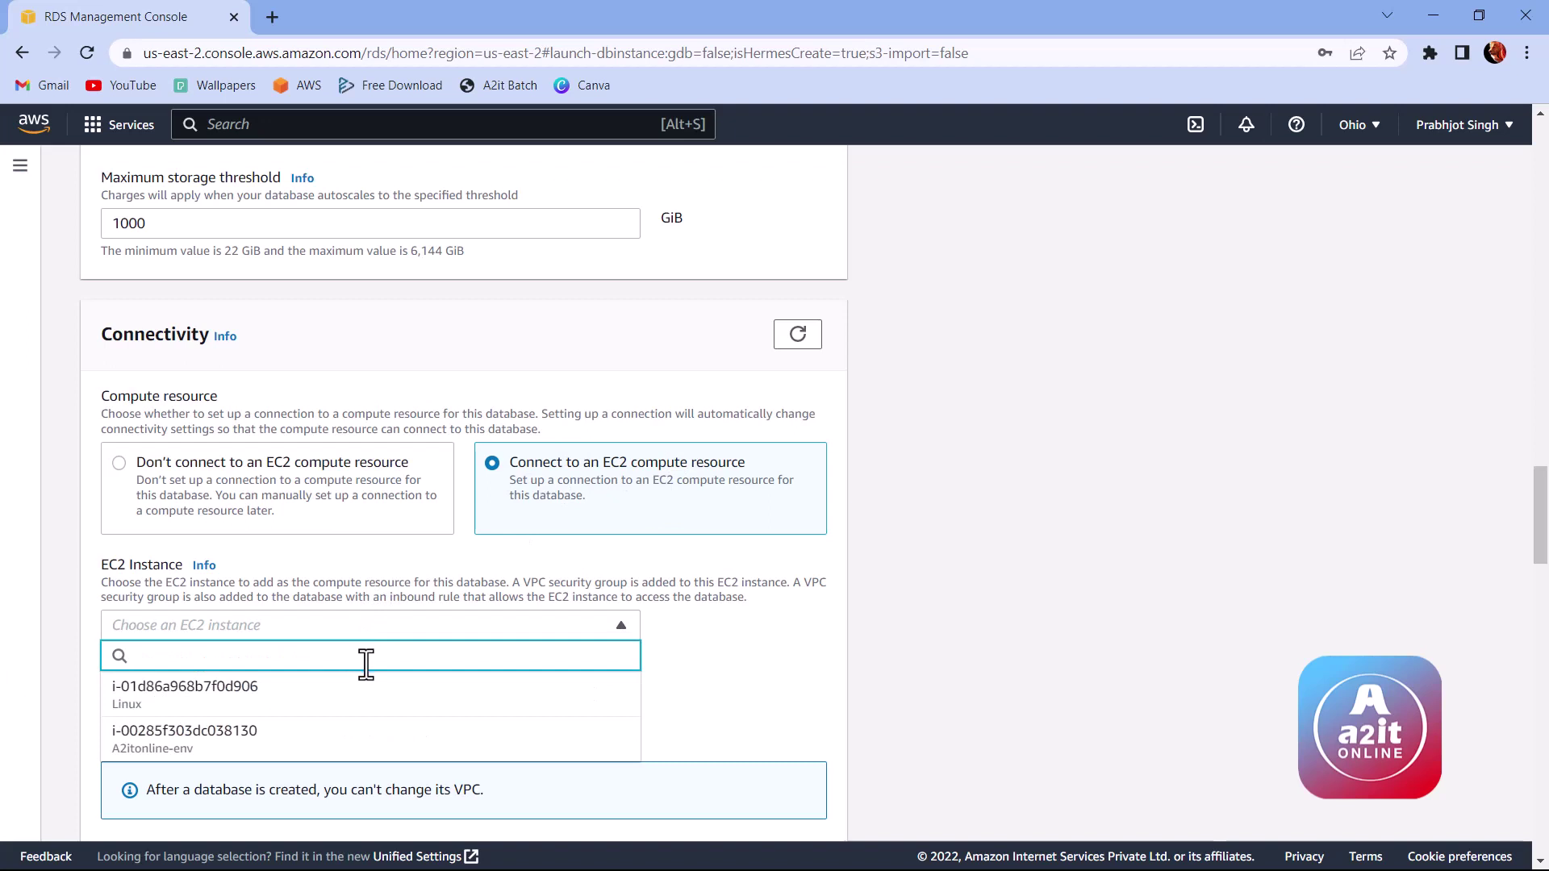
scroll(363, 661, down, 1)
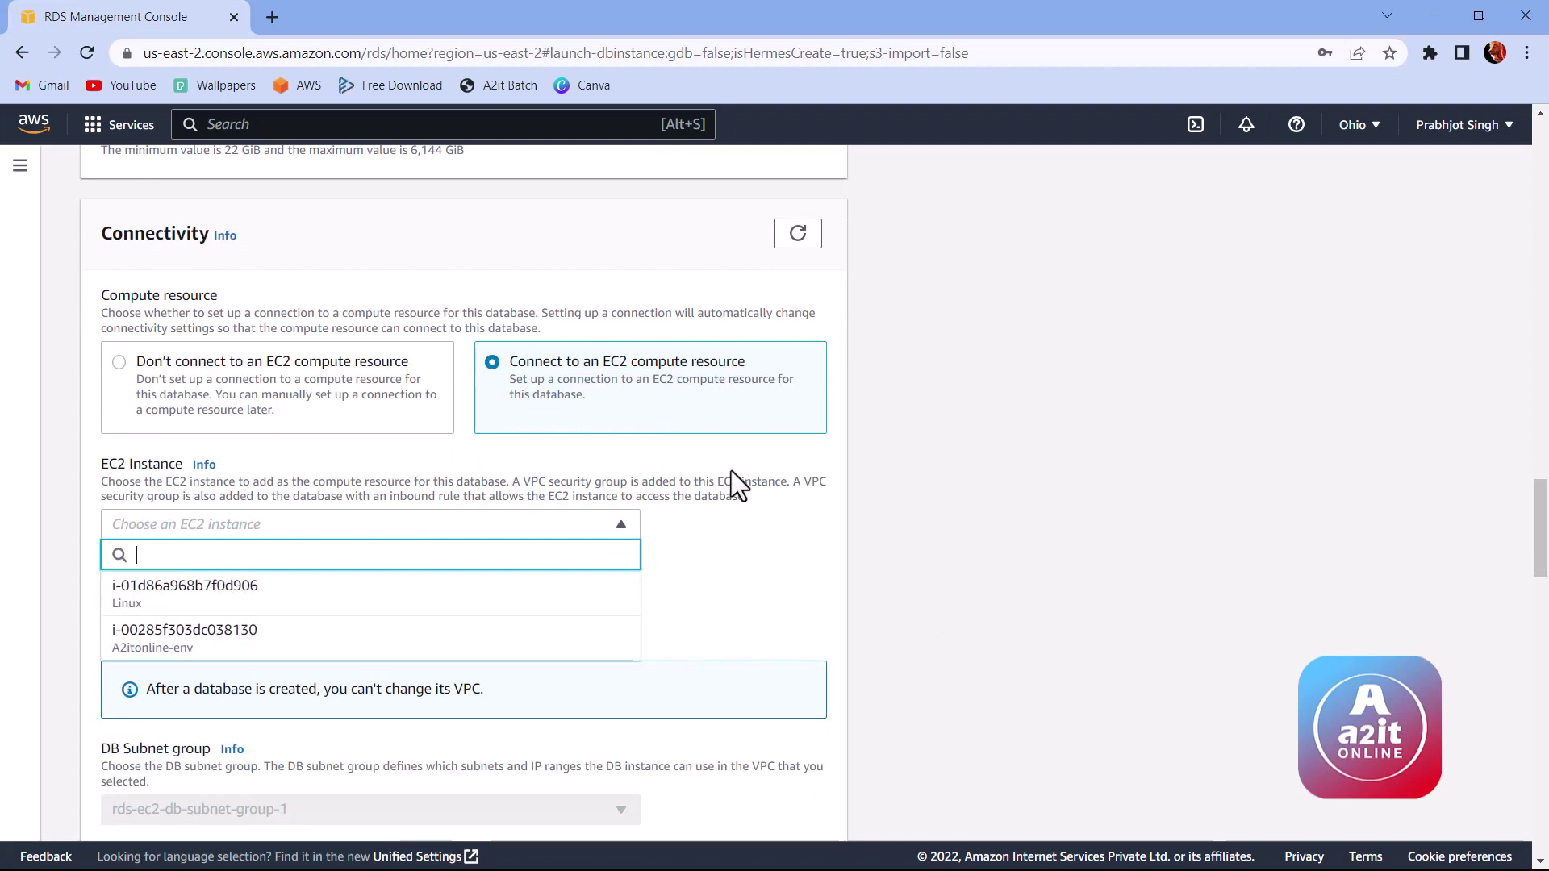
click(708, 574)
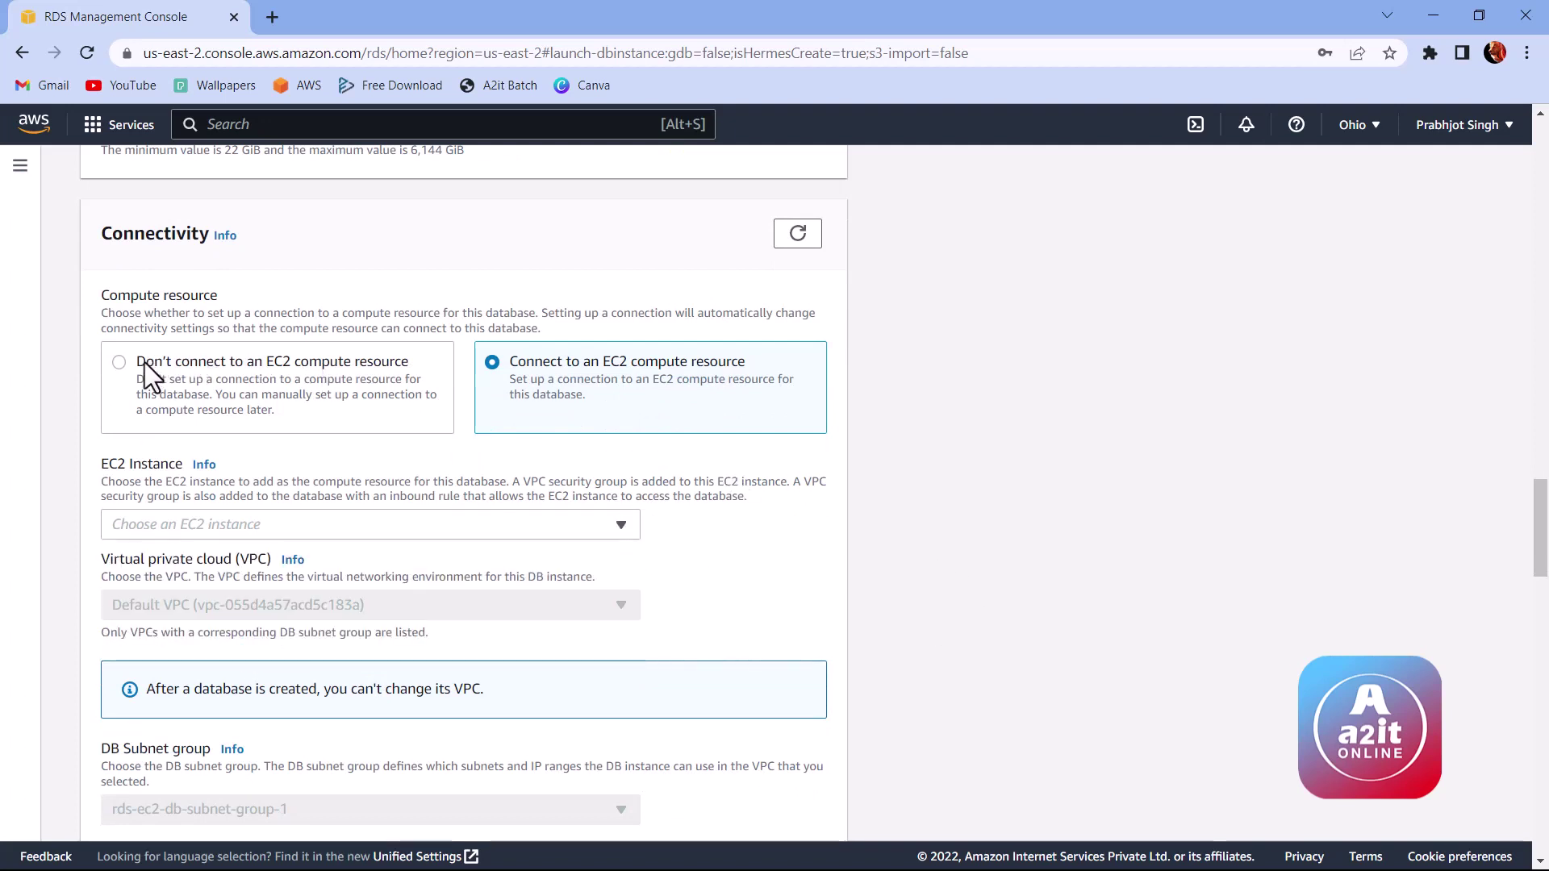
click(119, 361)
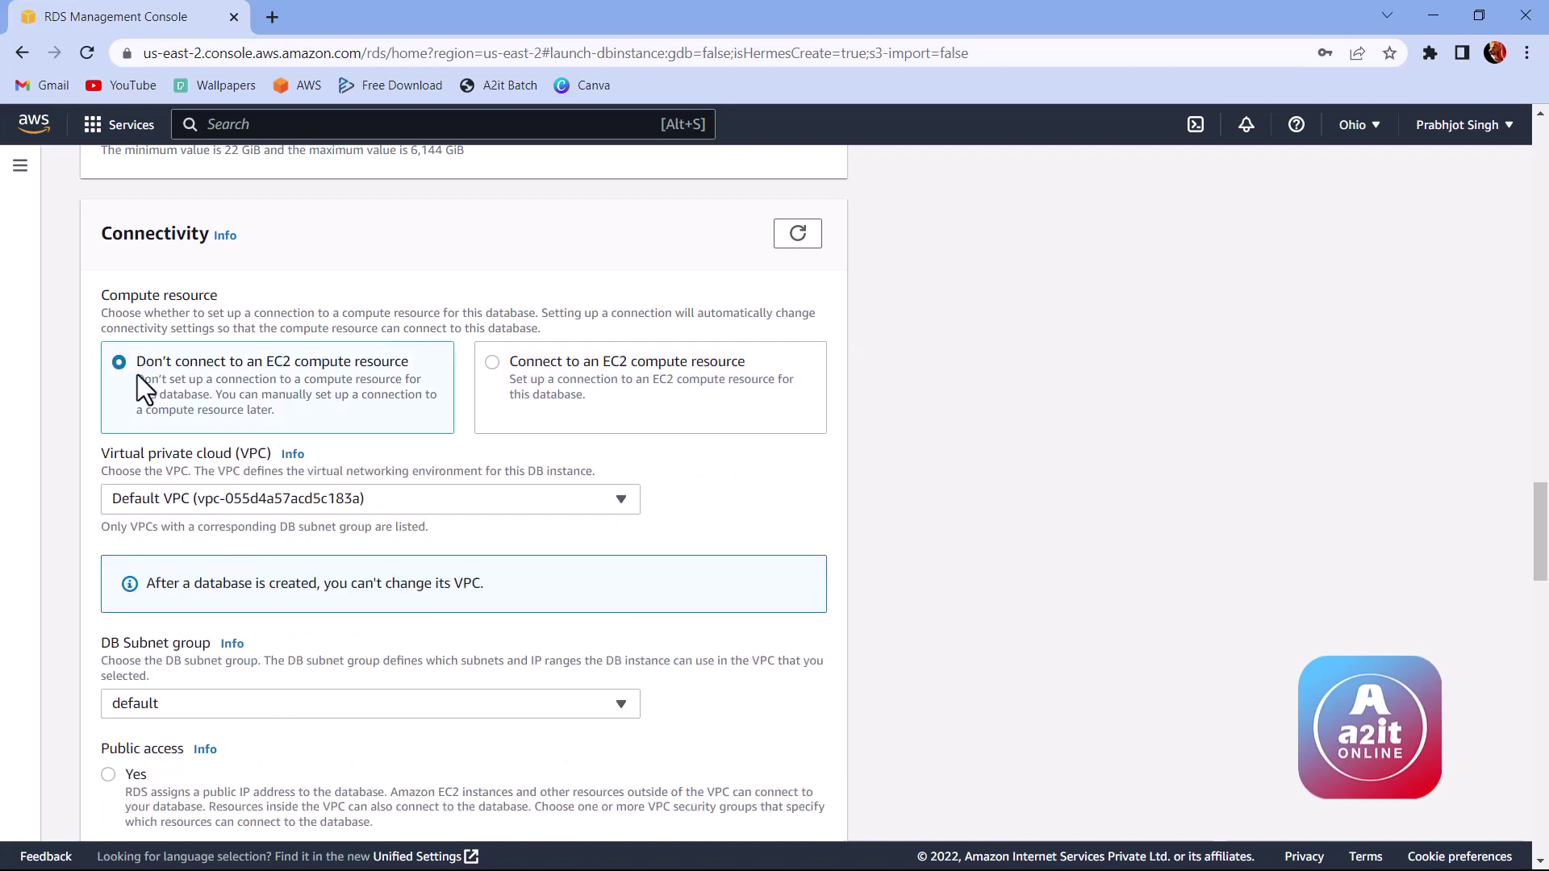
Step: Set Public access to Yes in the default VPC
scroll(465, 350, down, 1)
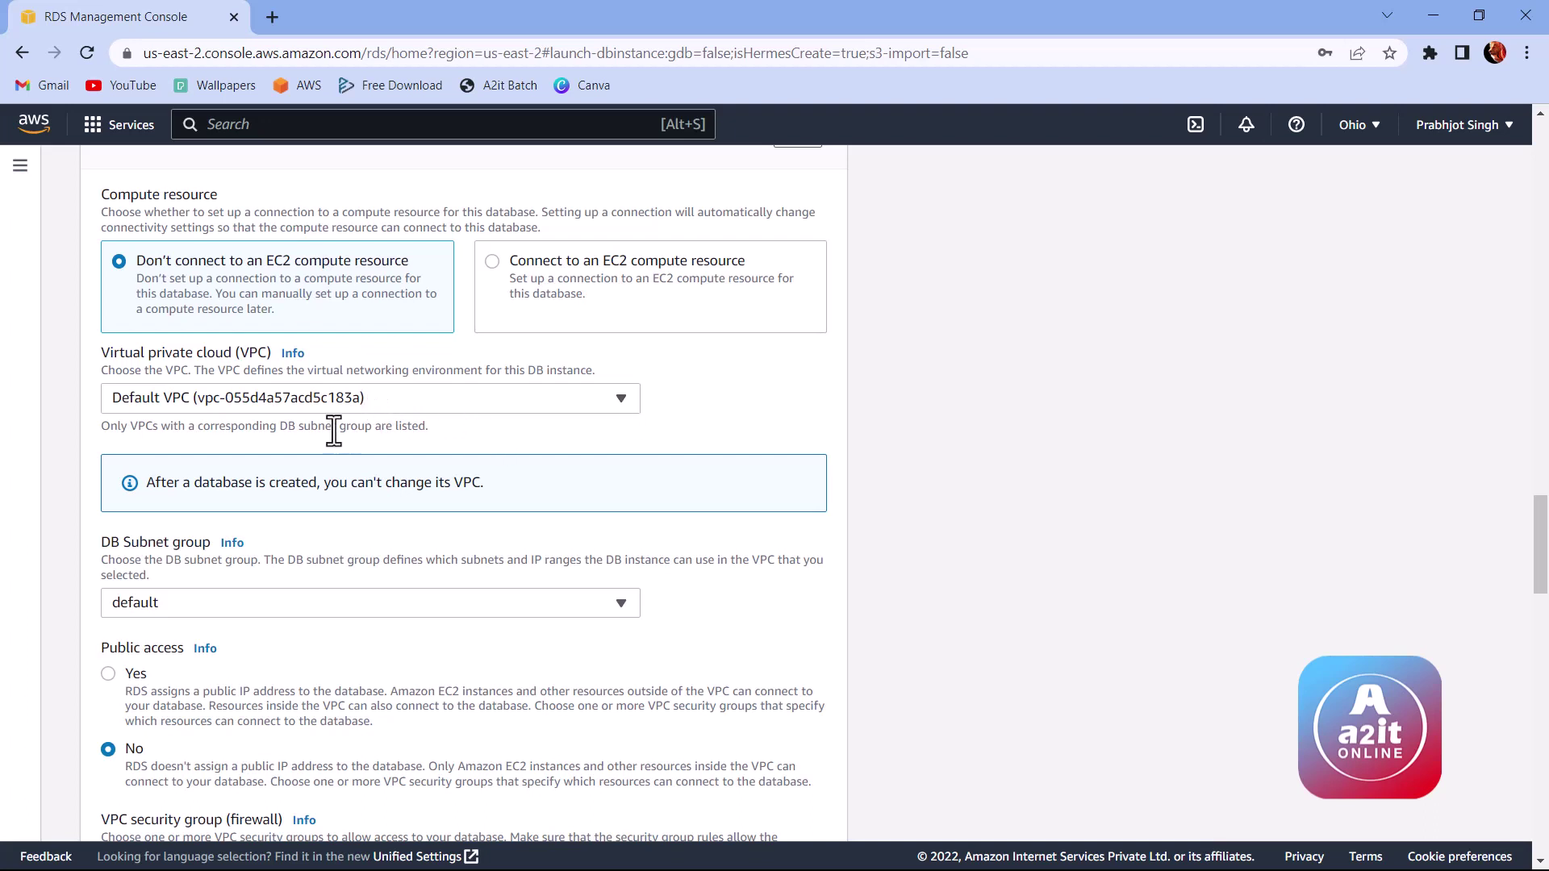
drag(148, 483, 498, 484)
click(502, 481)
scroll(554, 437, down, 3)
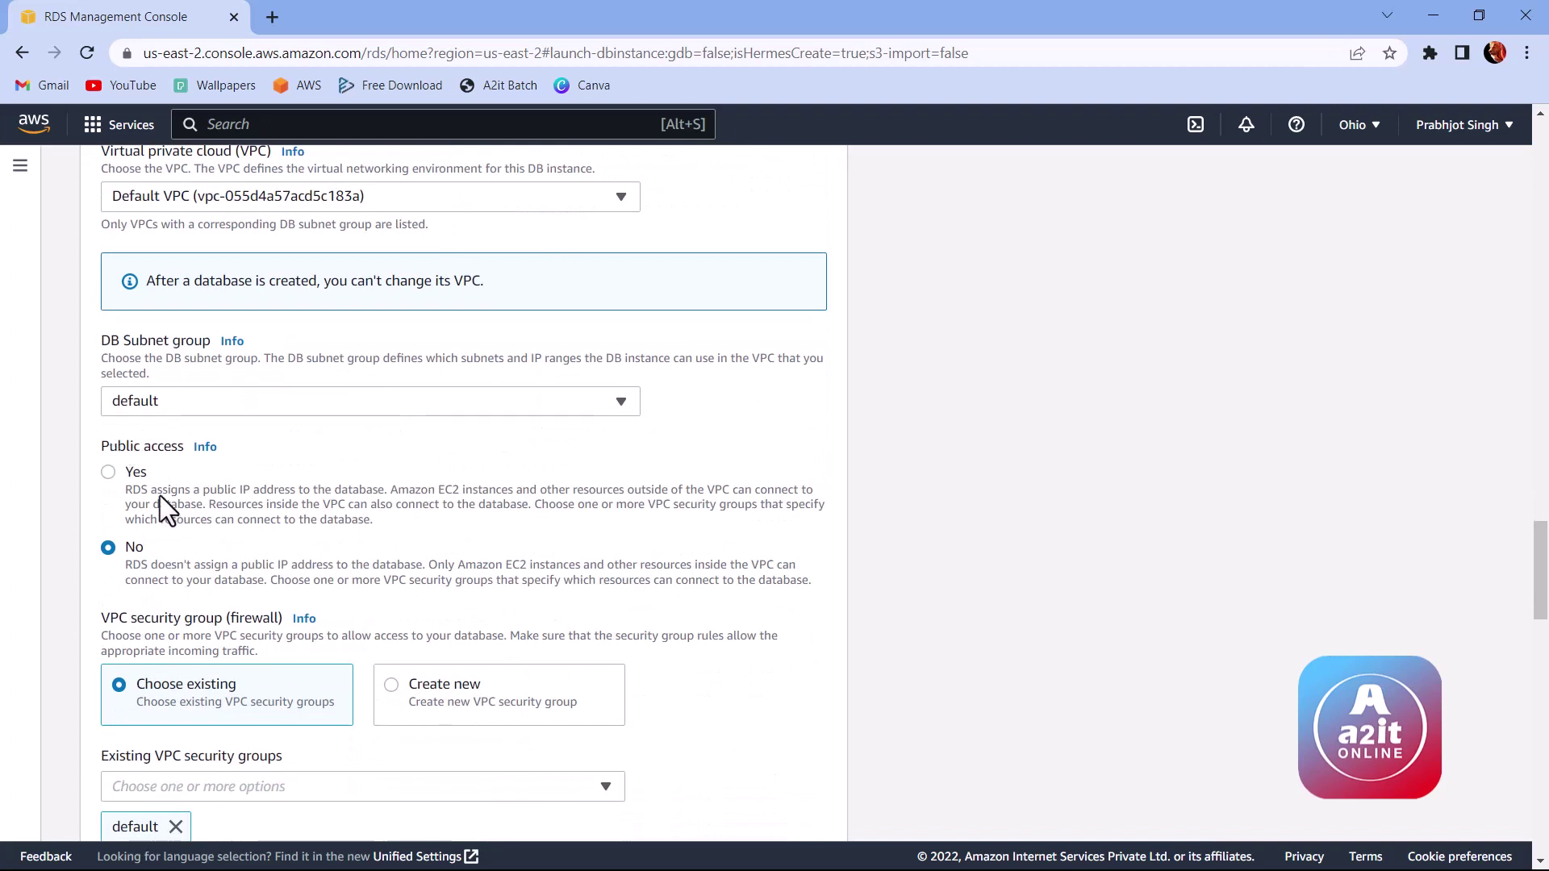
click(110, 473)
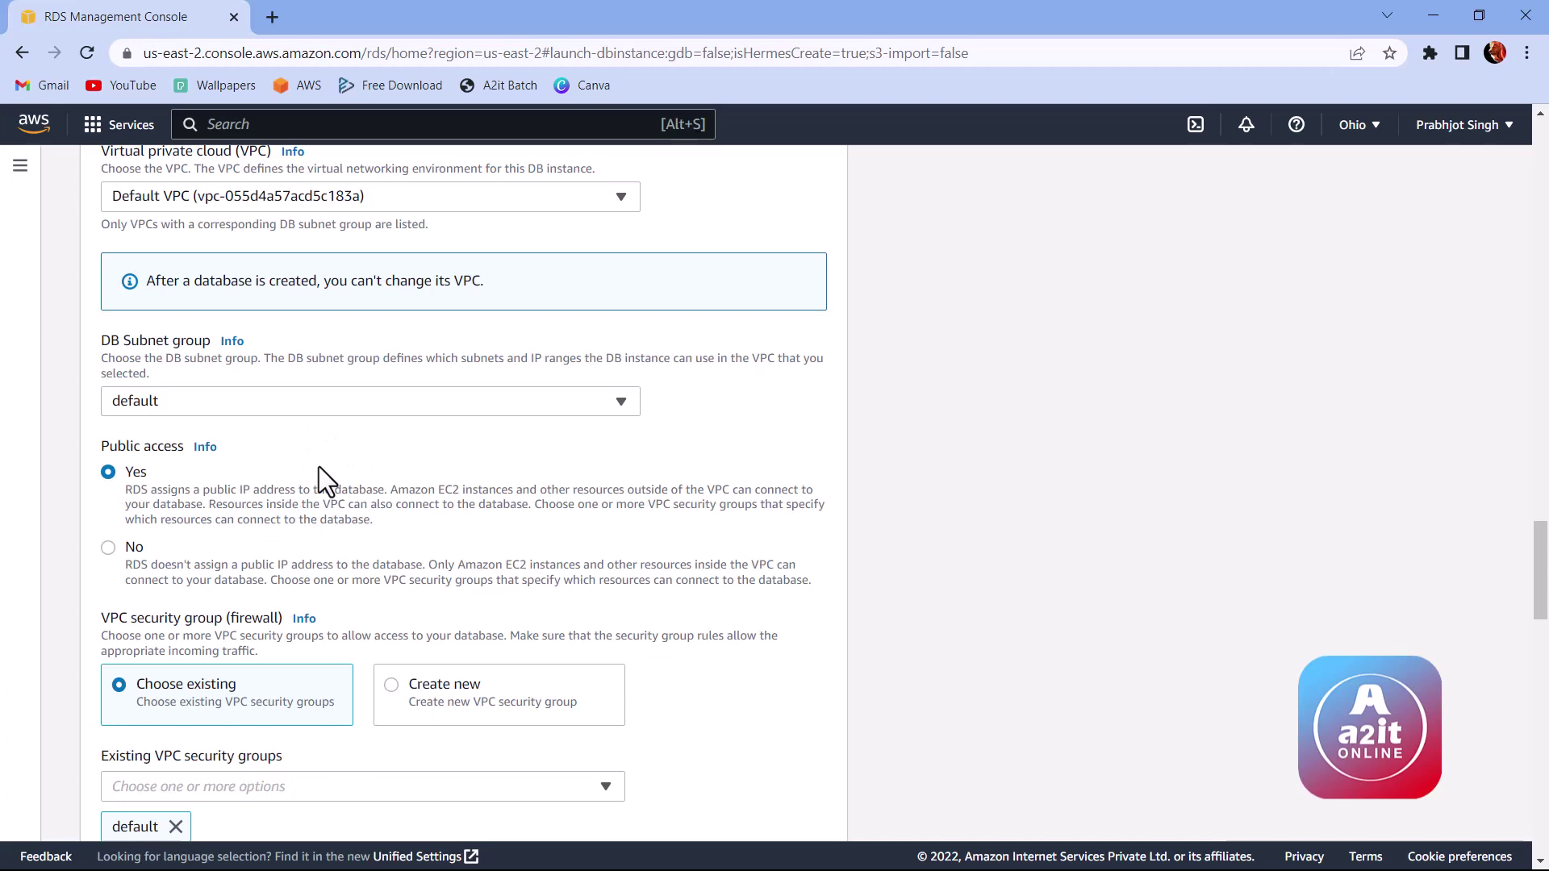
Step: Leave the Availability Zone at No preference
scroll(323, 468, down, 3)
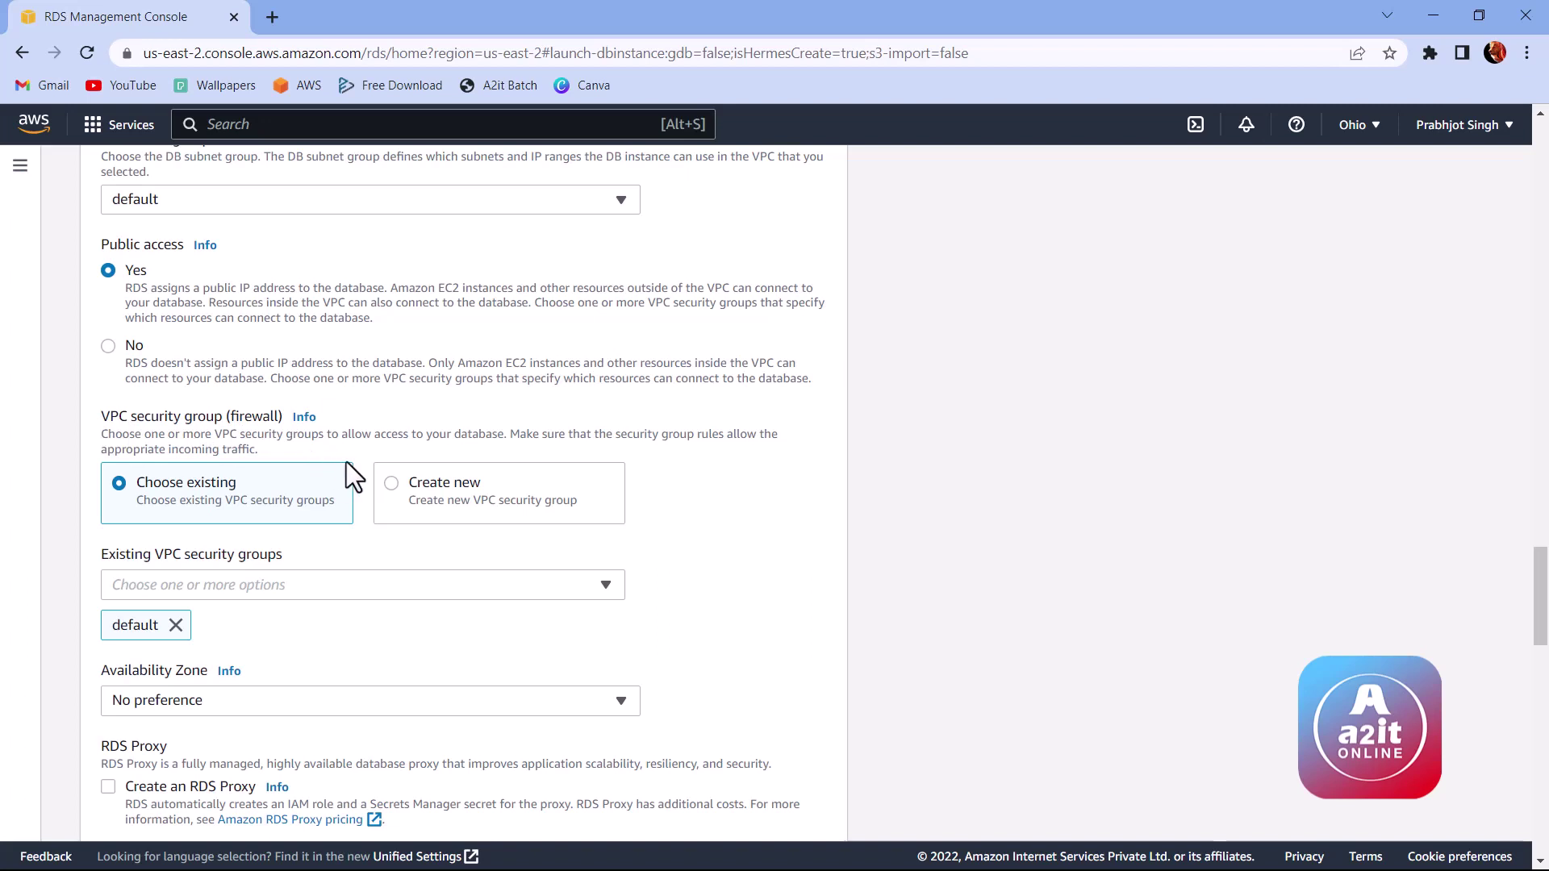
scroll(242, 492, down, 1)
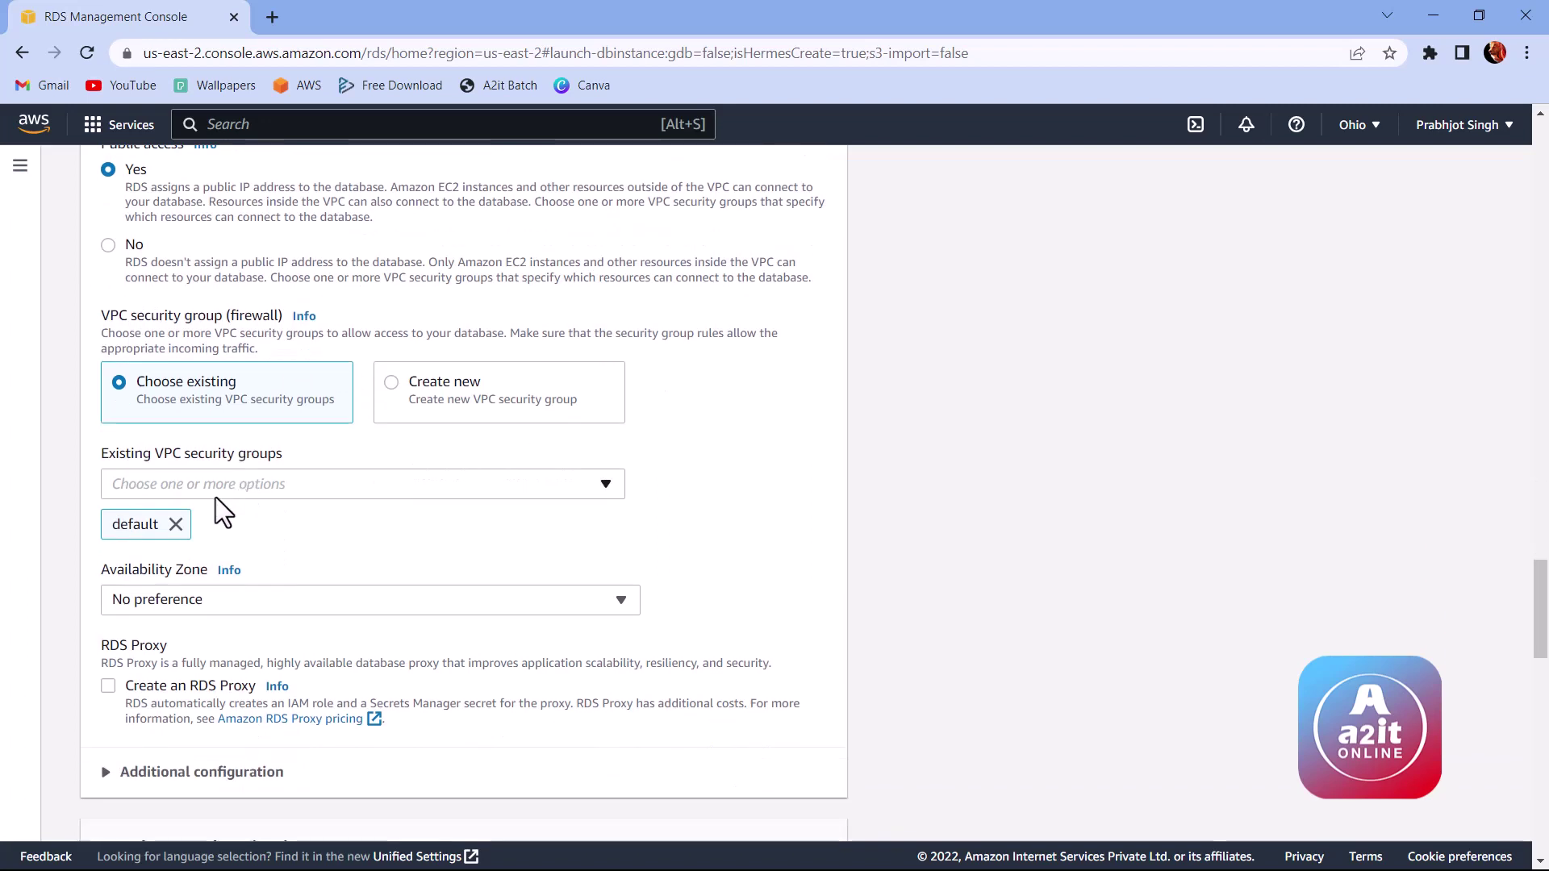
click(222, 602)
click(538, 529)
scroll(284, 574, down, 1)
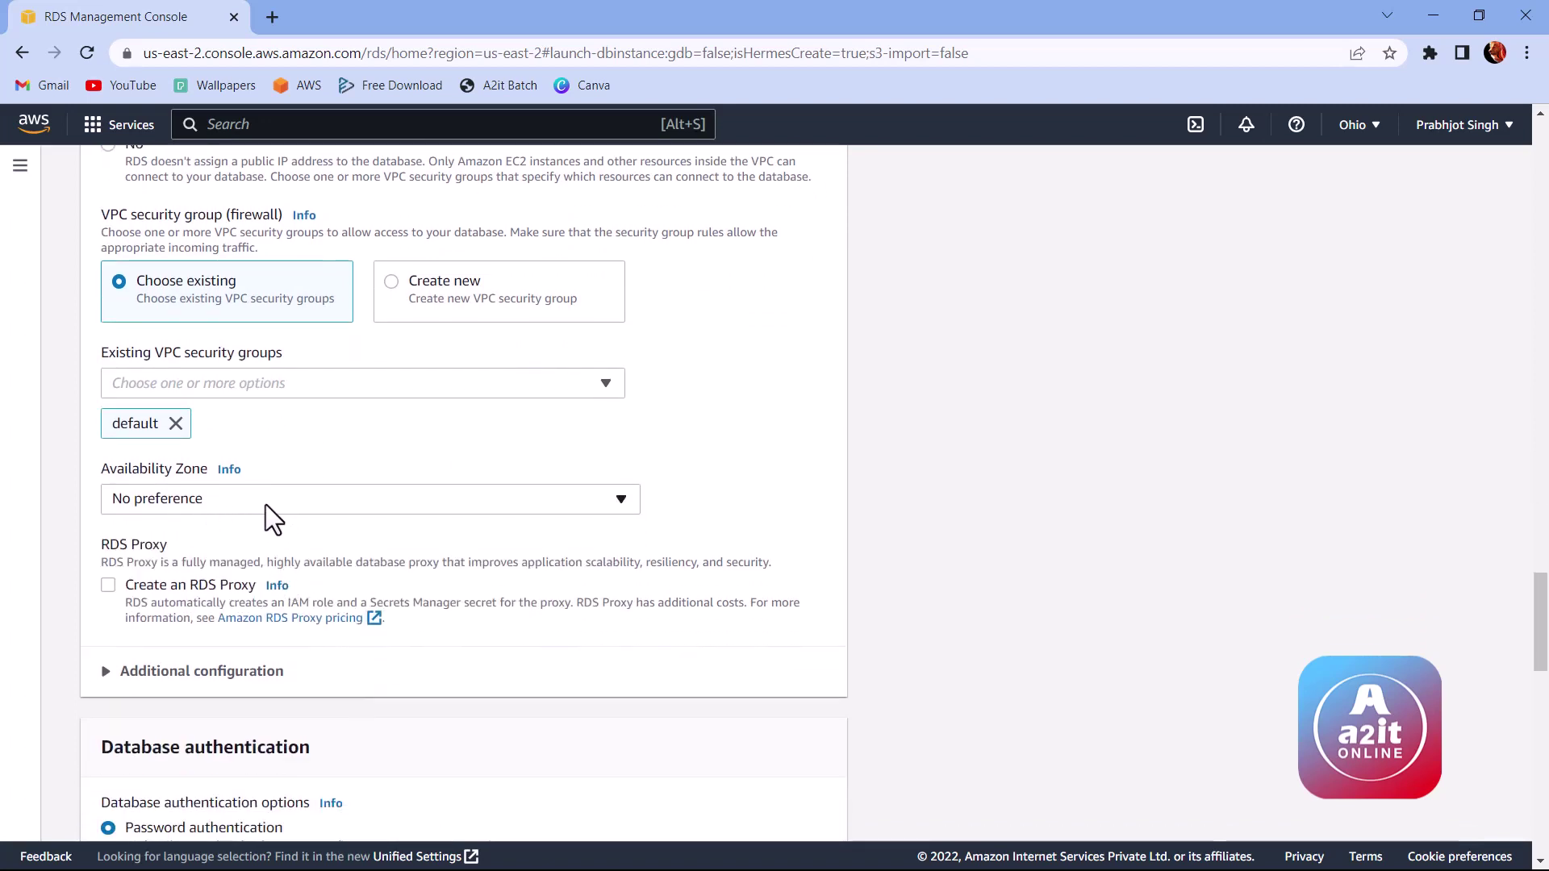
click(267, 505)
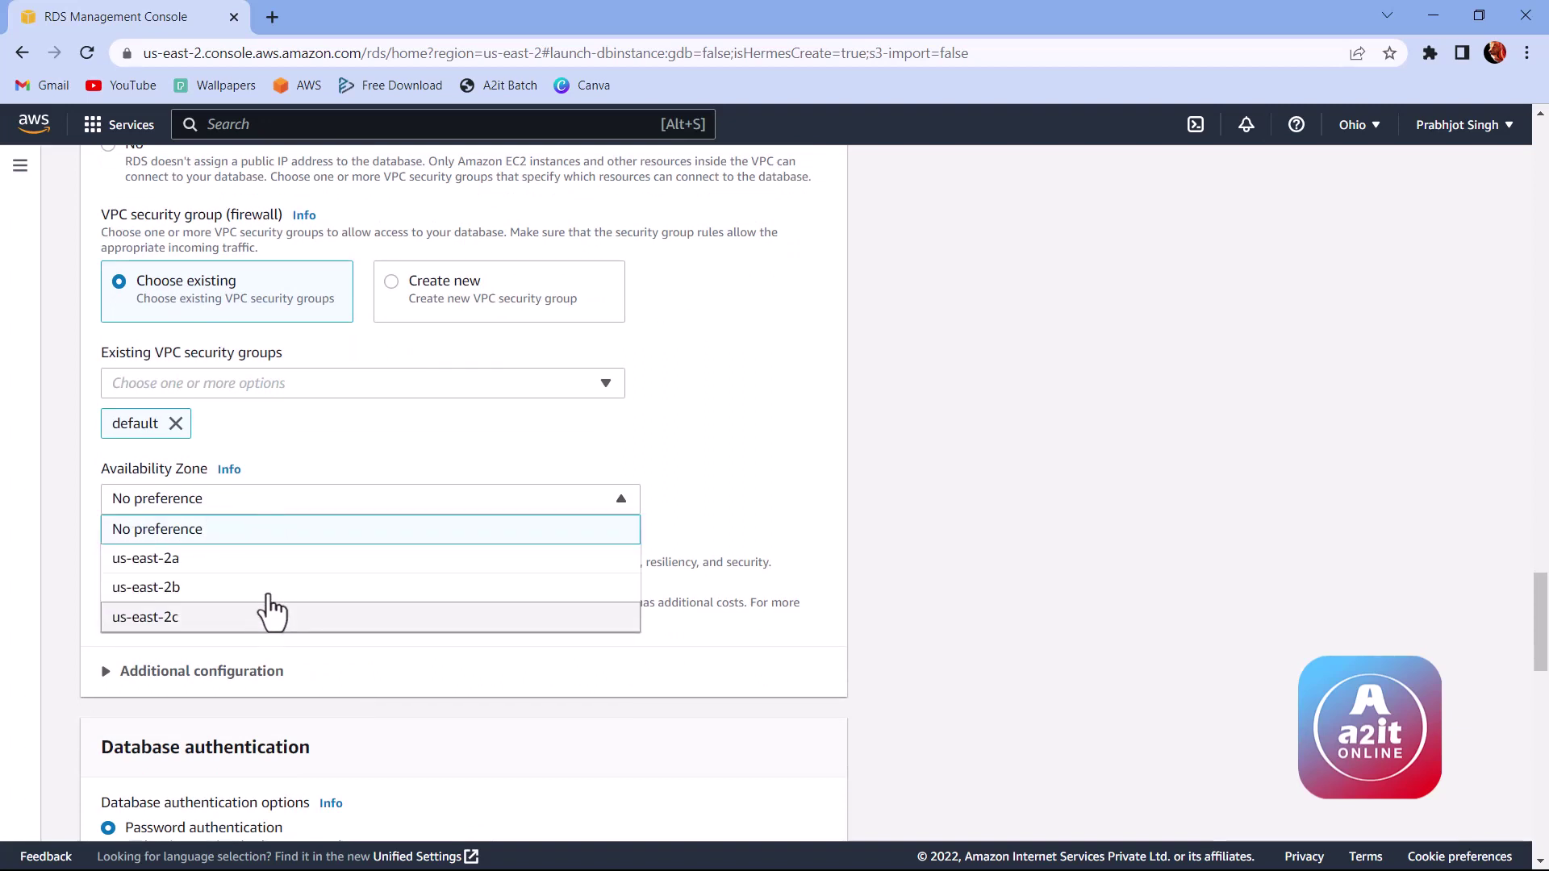
click(708, 457)
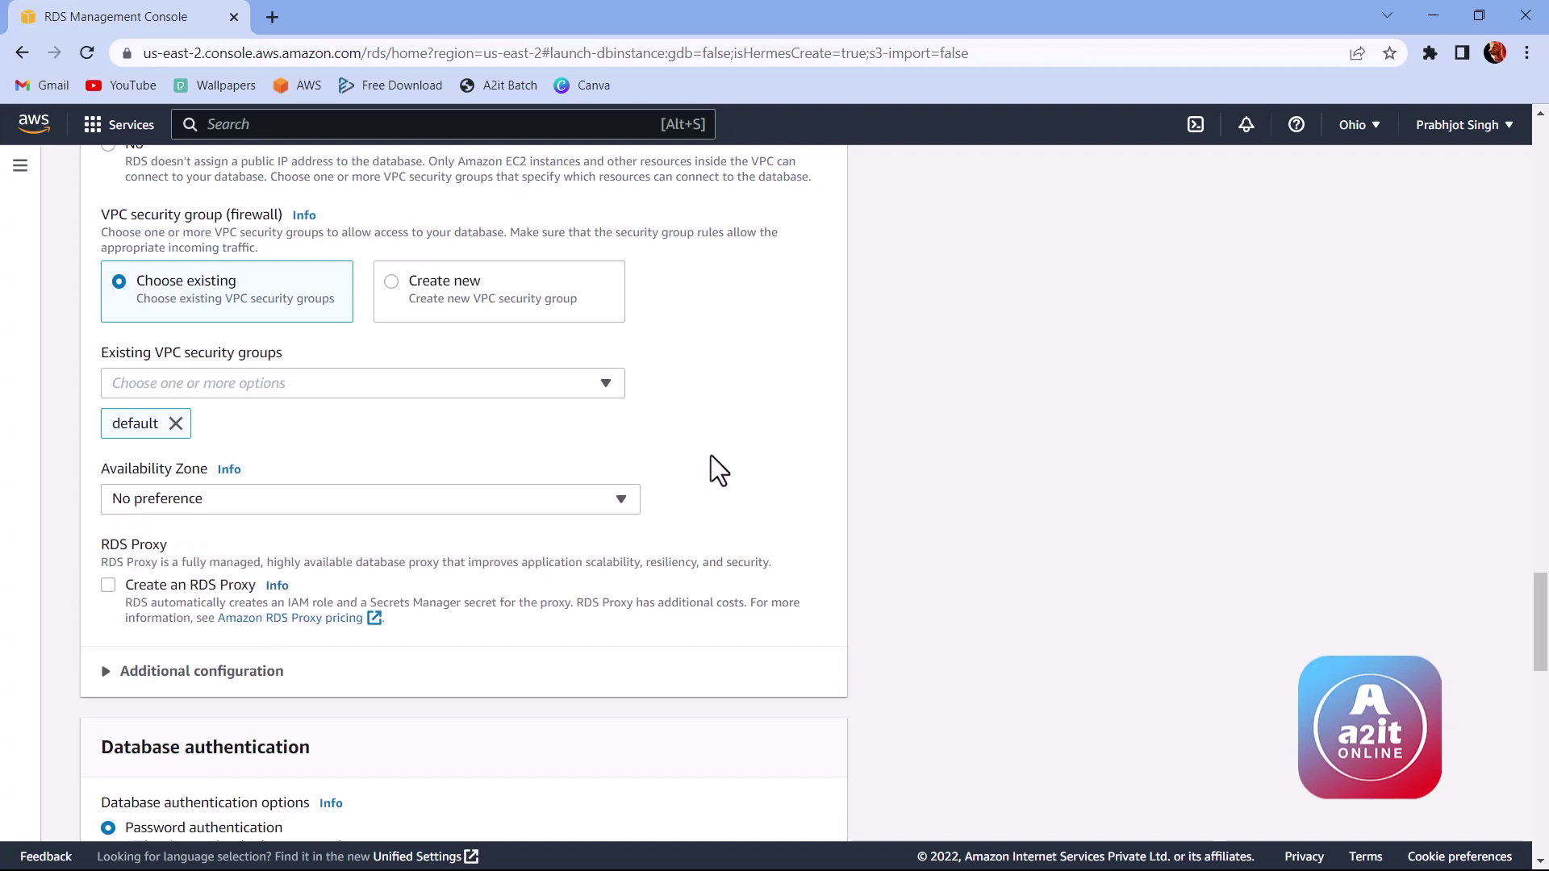
scroll(184, 472, down, 1)
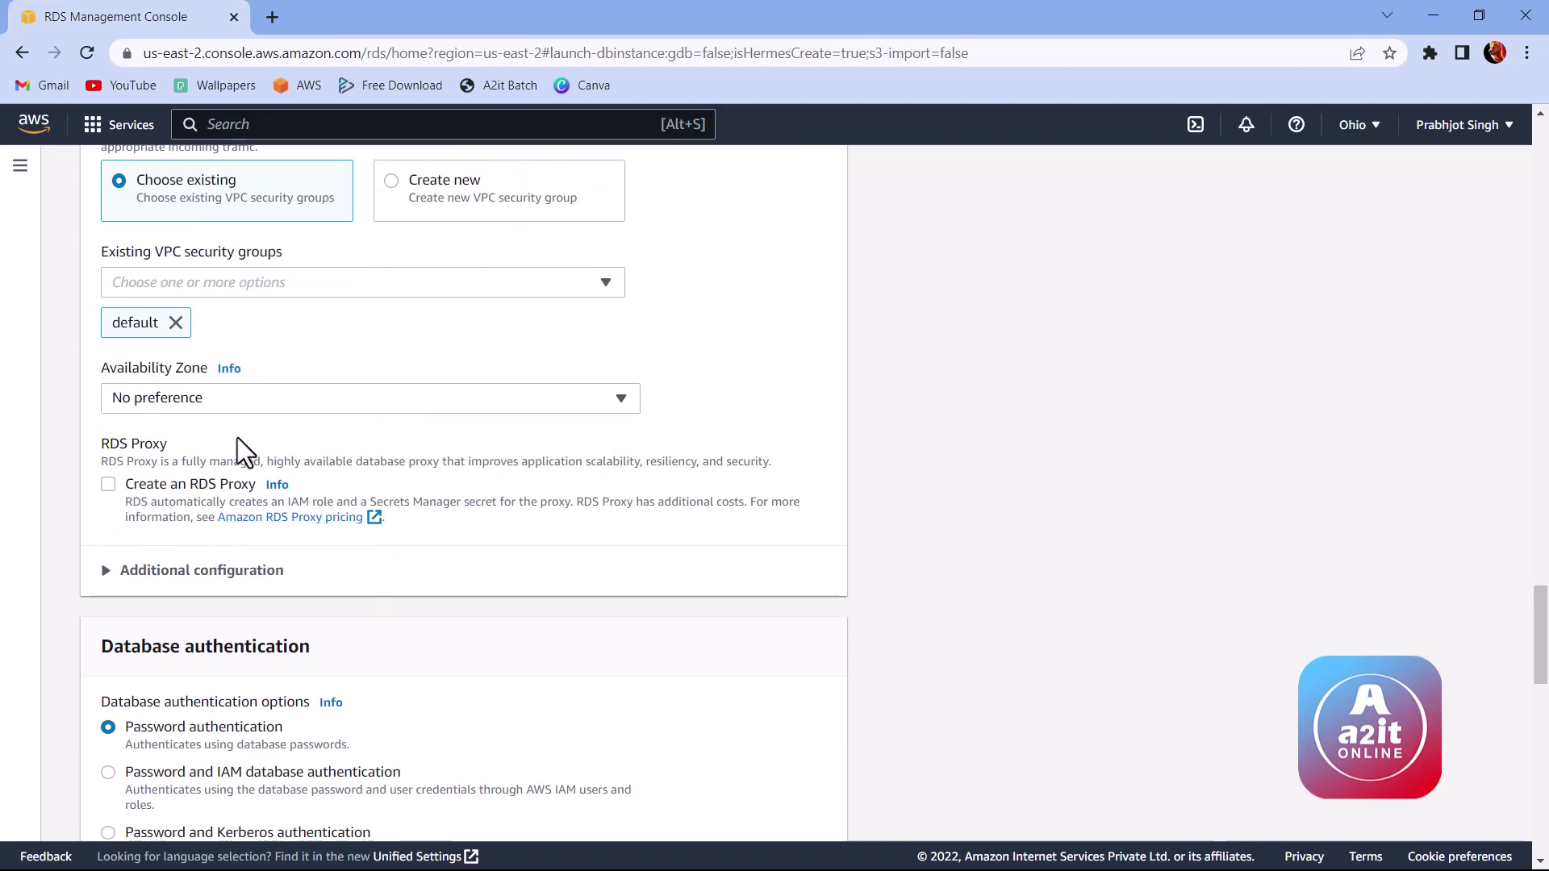
scroll(235, 439, down, 4)
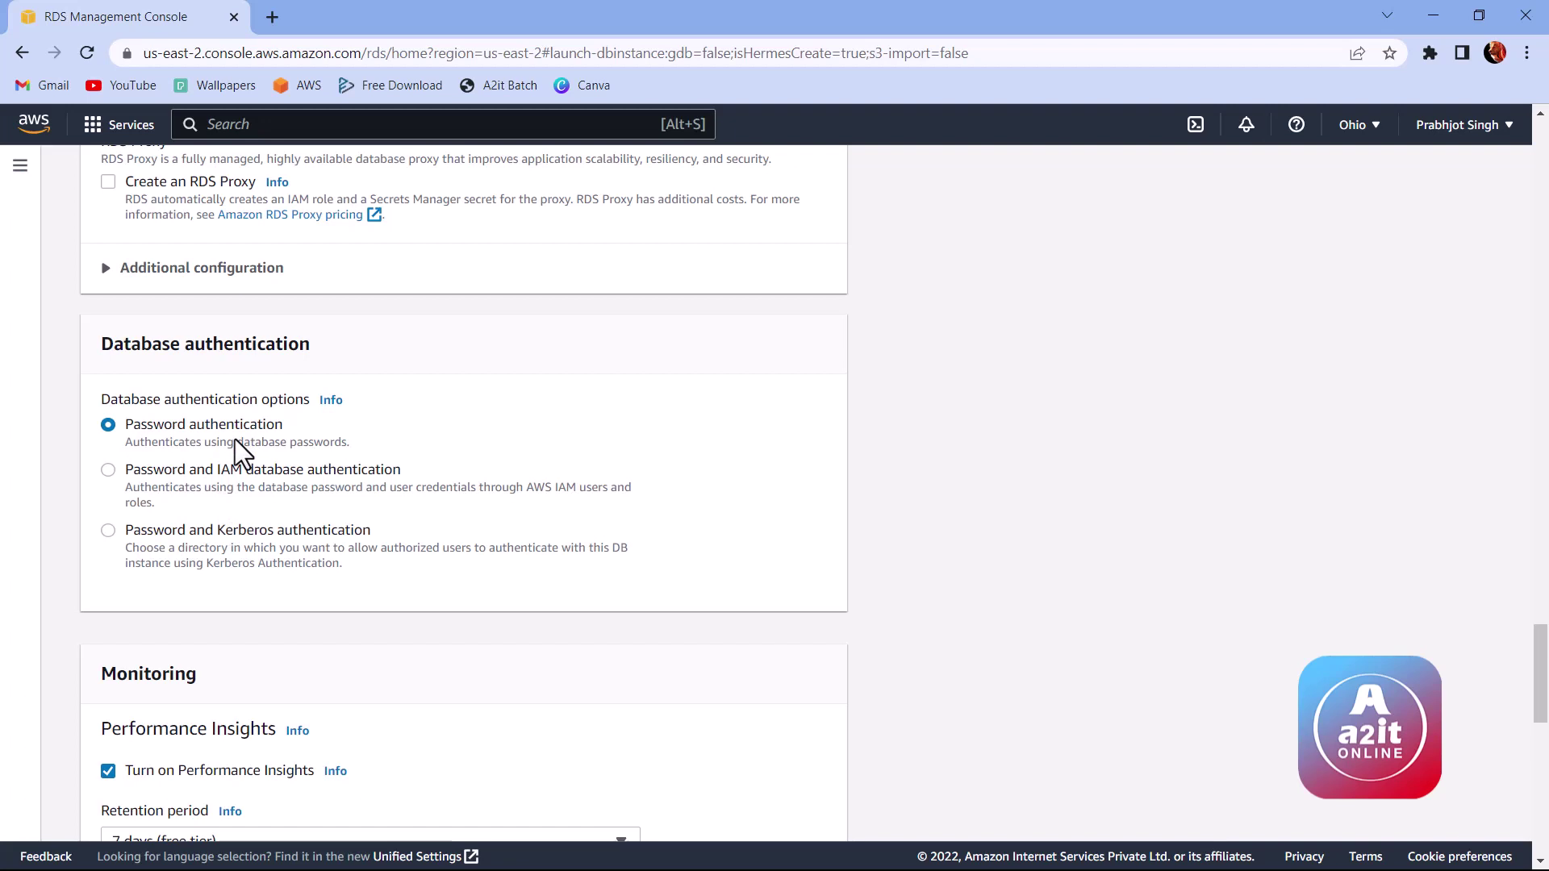
scroll(234, 440, down, 4)
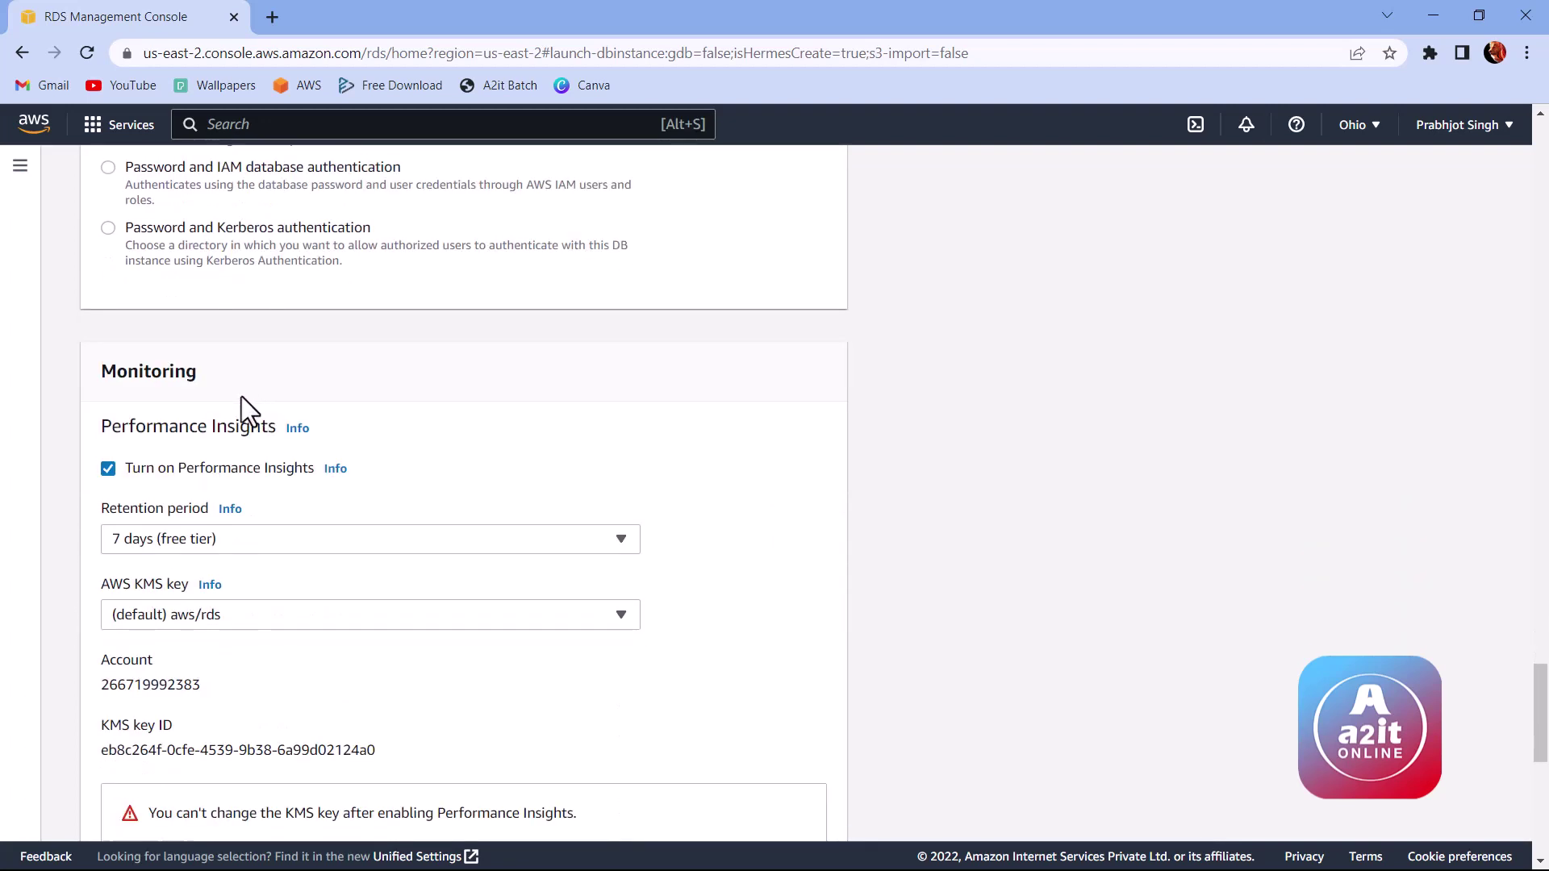
drag(102, 374, 191, 377)
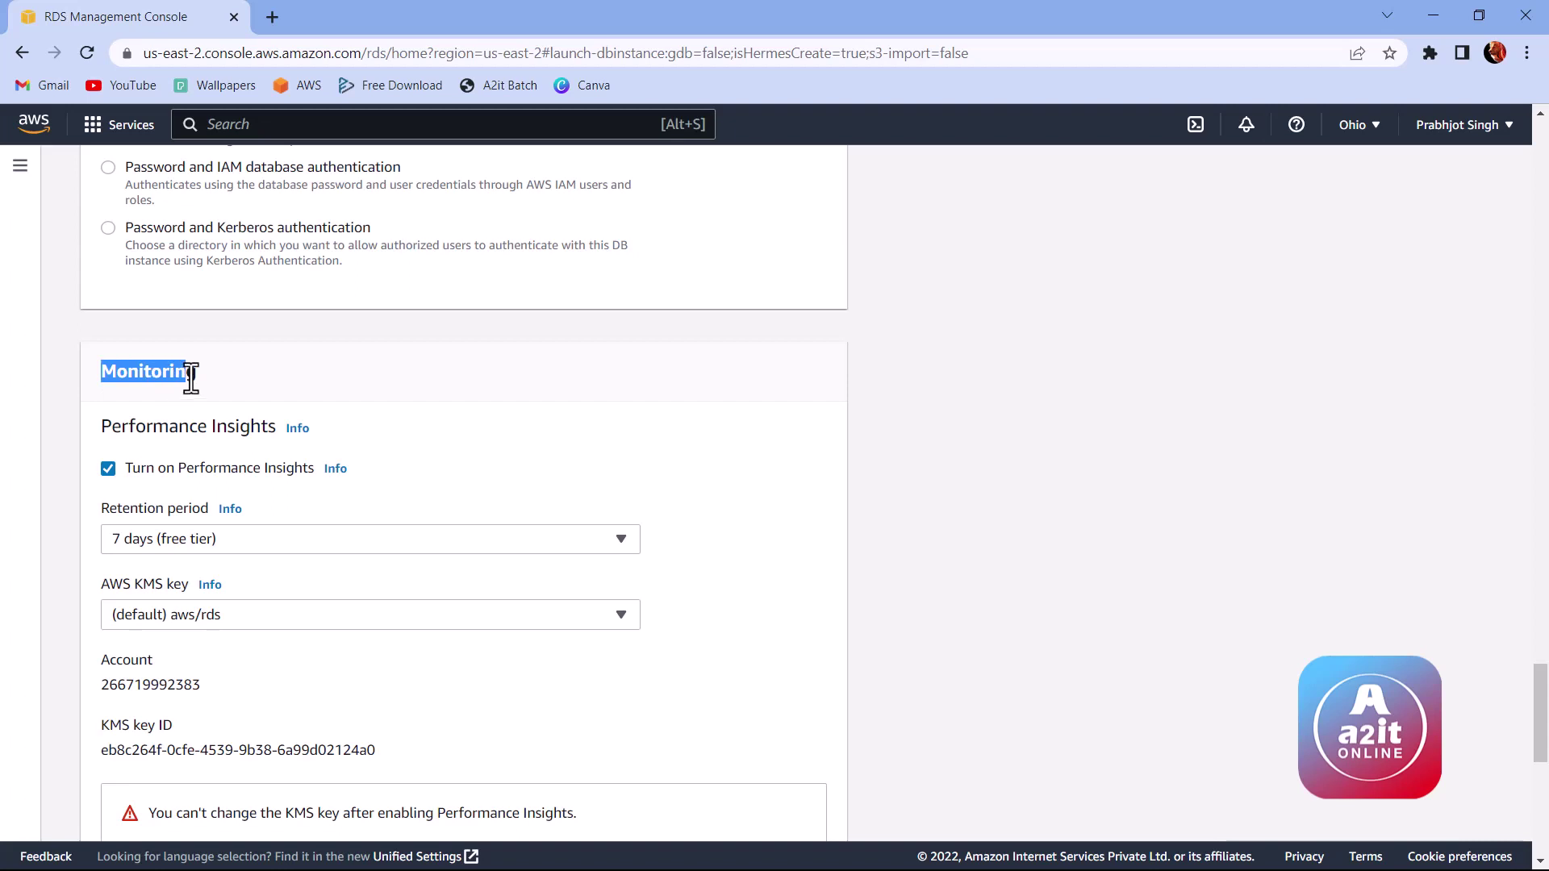
double_click(196, 374)
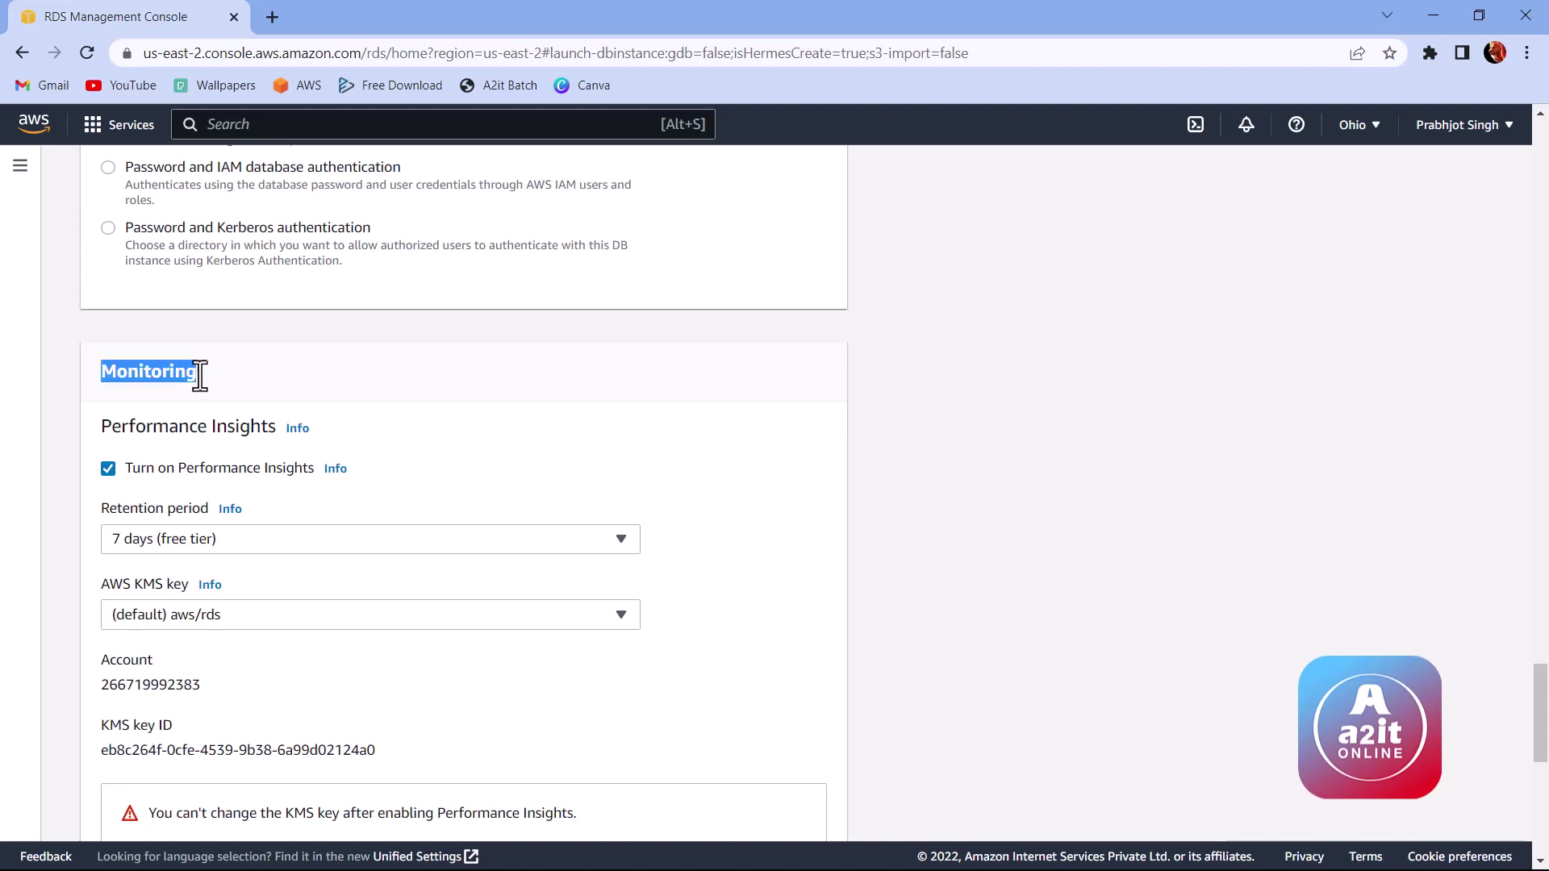
click(253, 544)
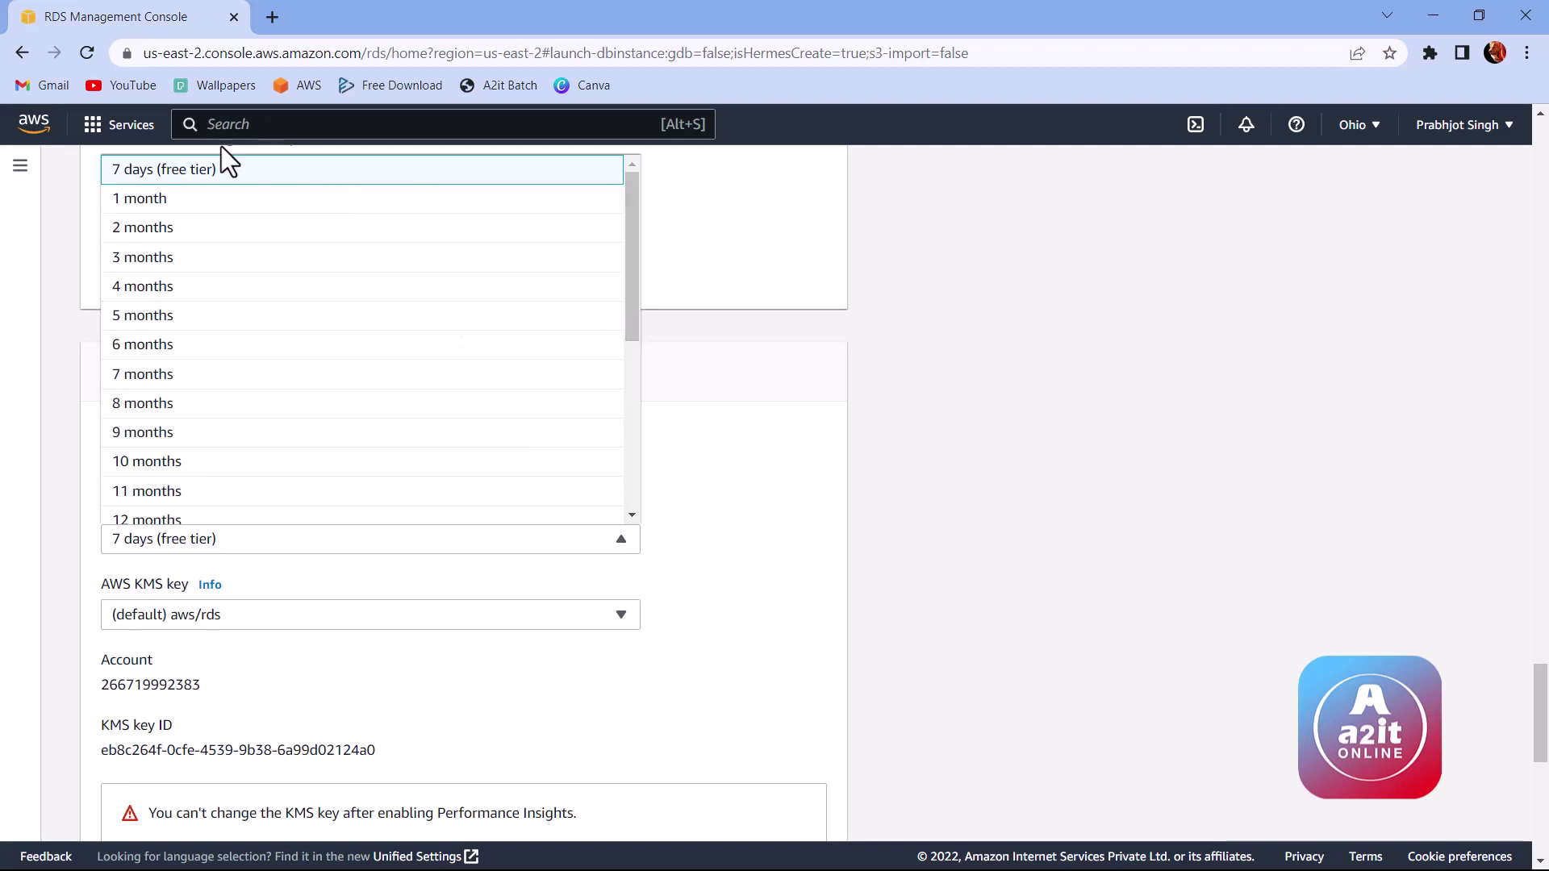
scroll(341, 391, down, 8)
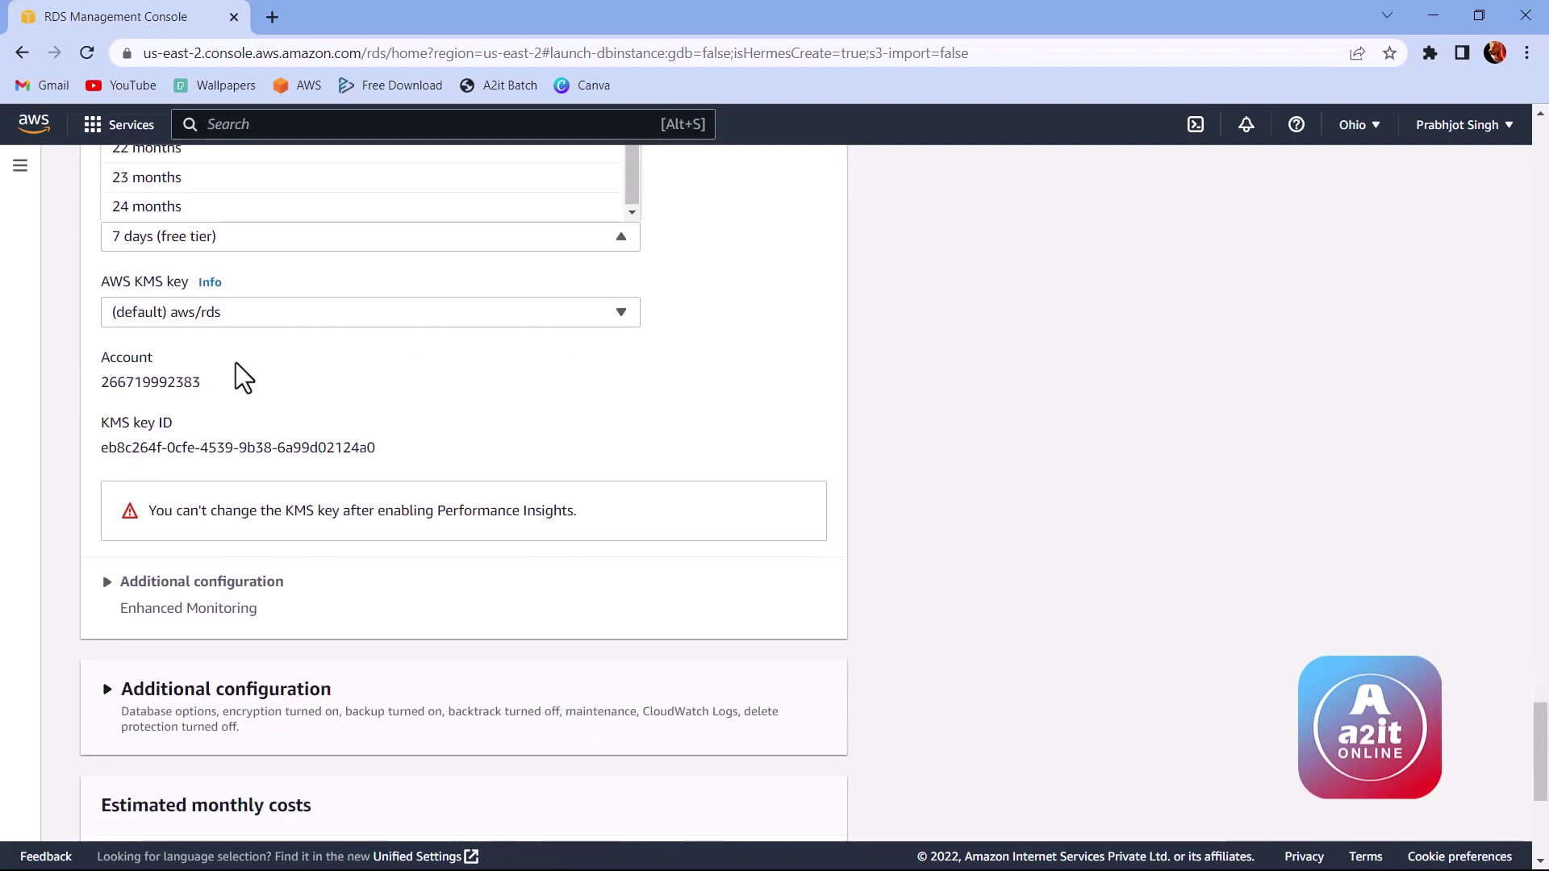
scroll(189, 283, up, 1)
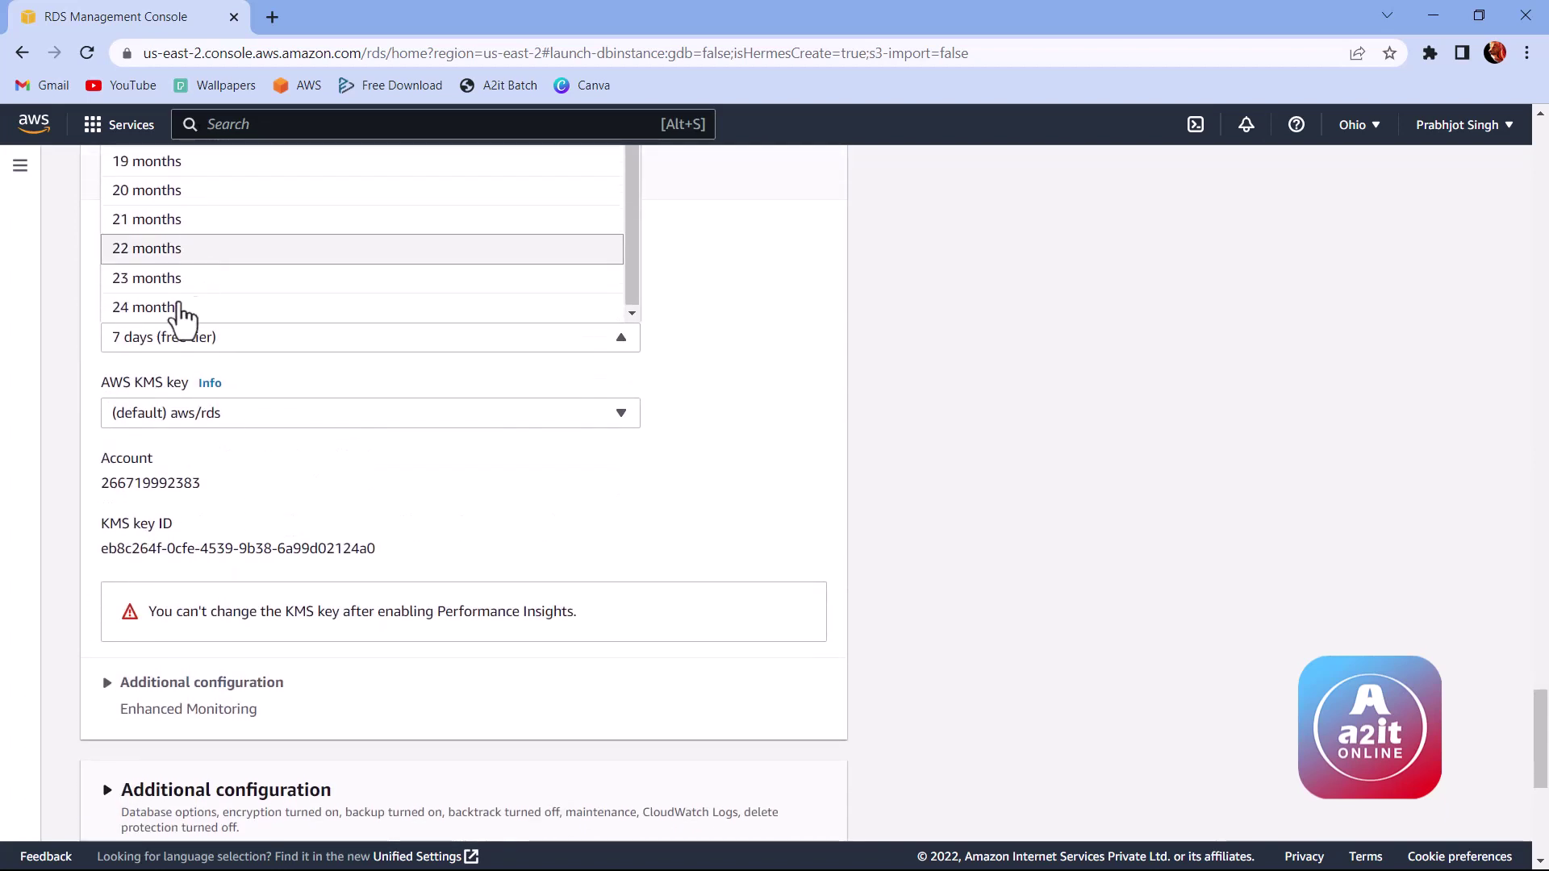
click(673, 390)
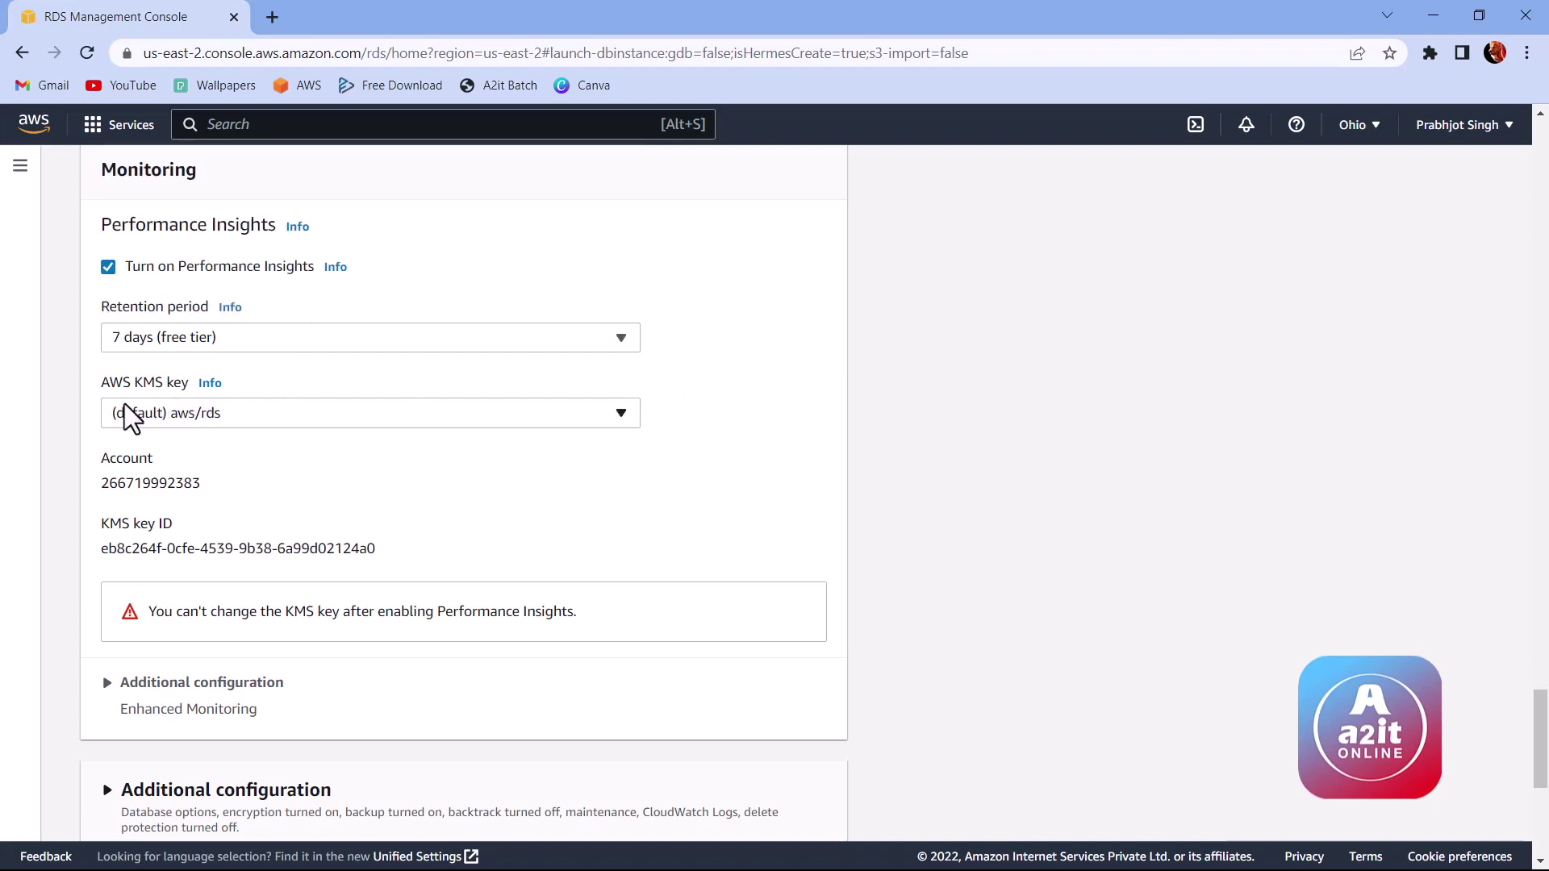
click(207, 417)
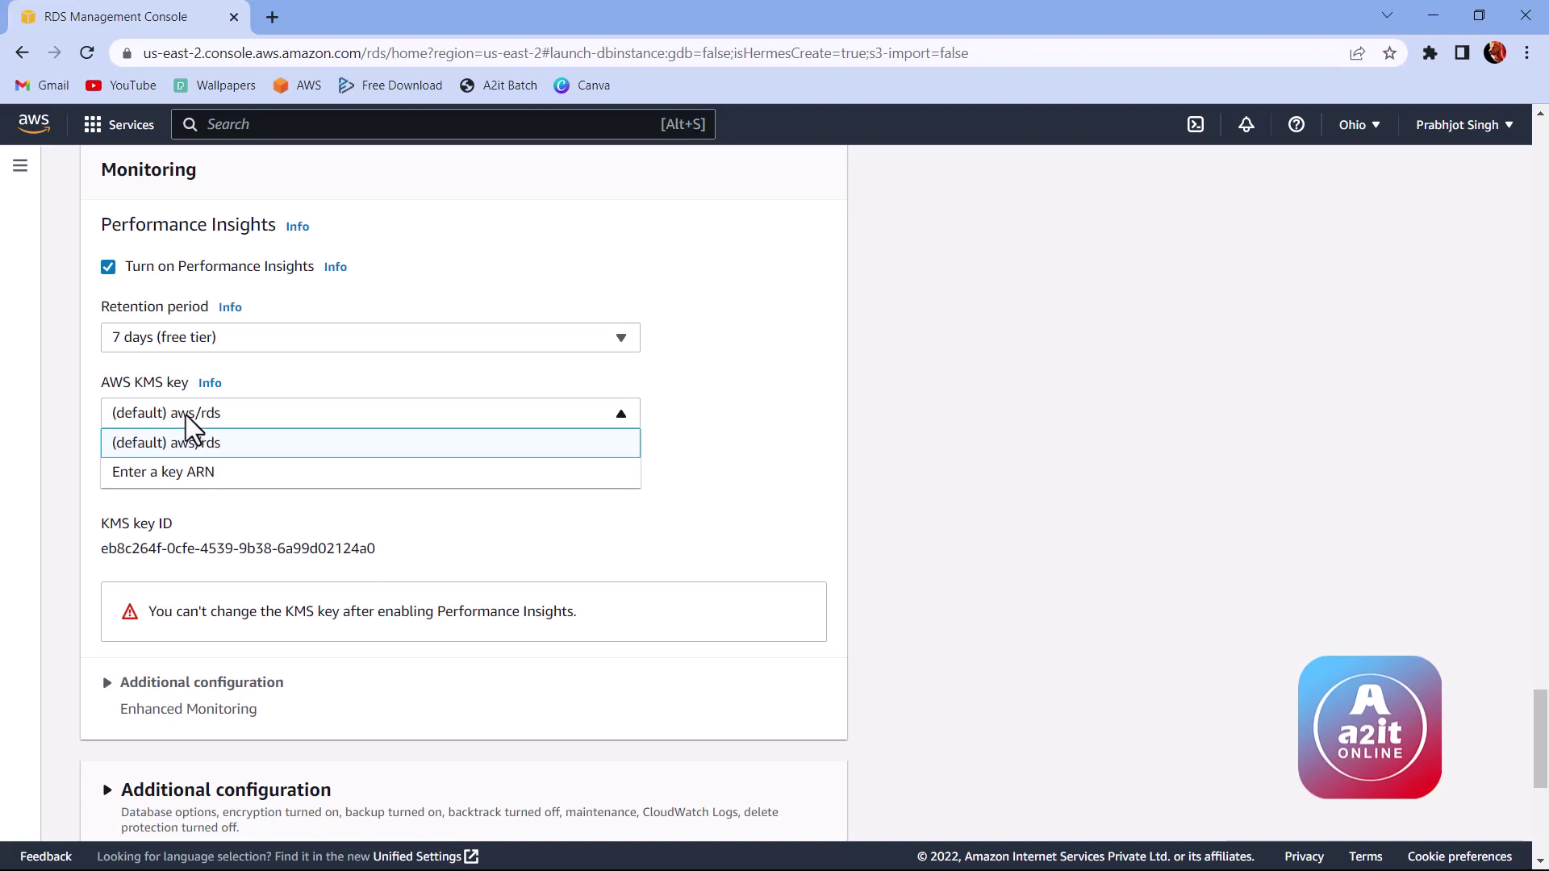
click(699, 428)
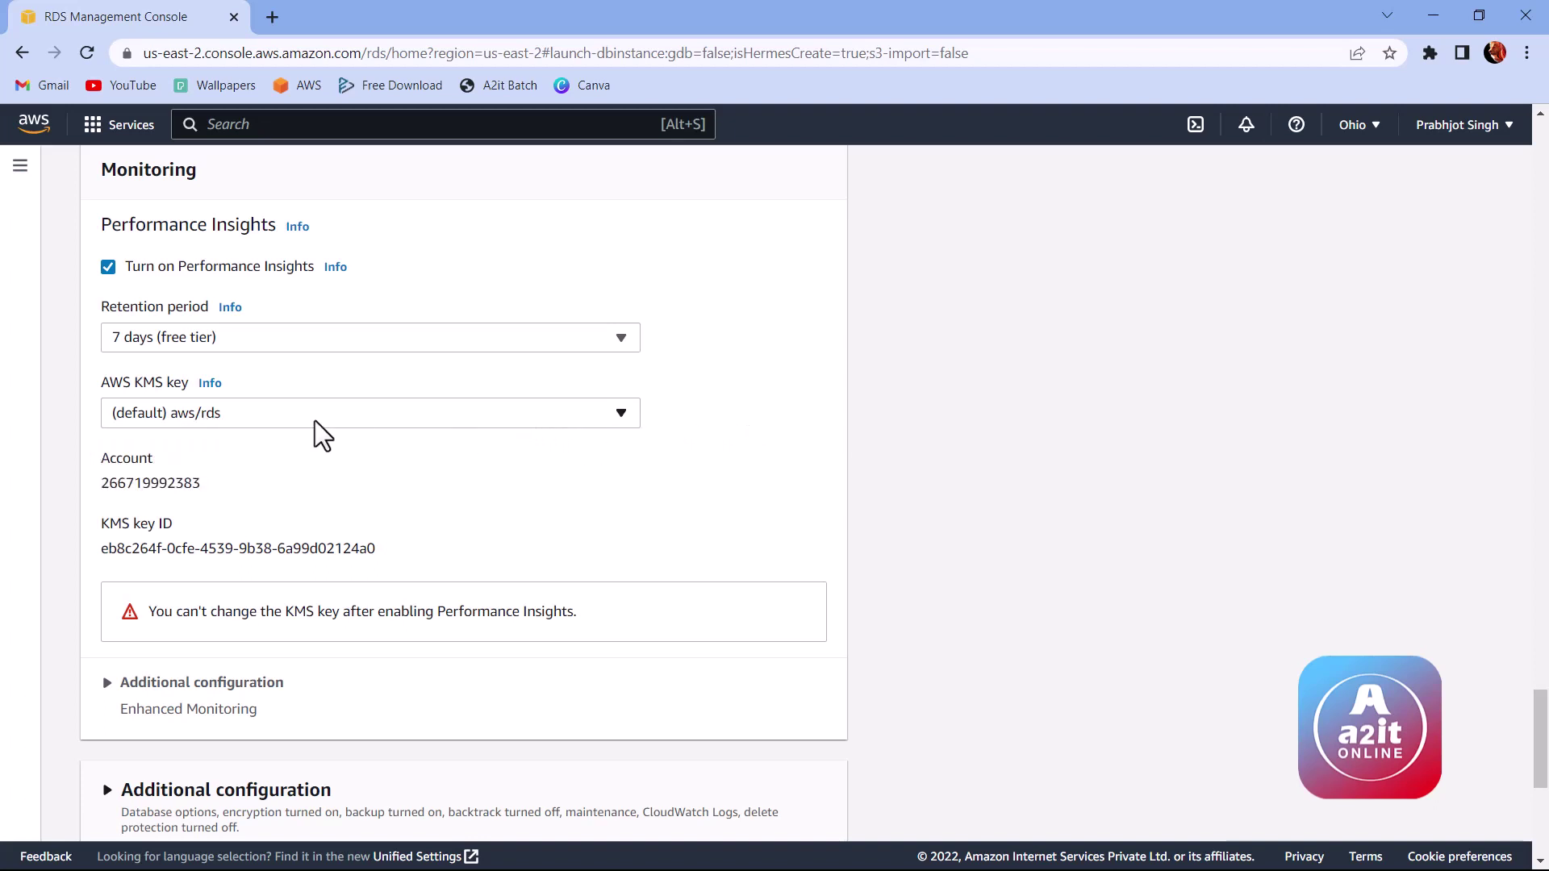
scroll(323, 431, down, 1)
scroll(242, 419, down, 1)
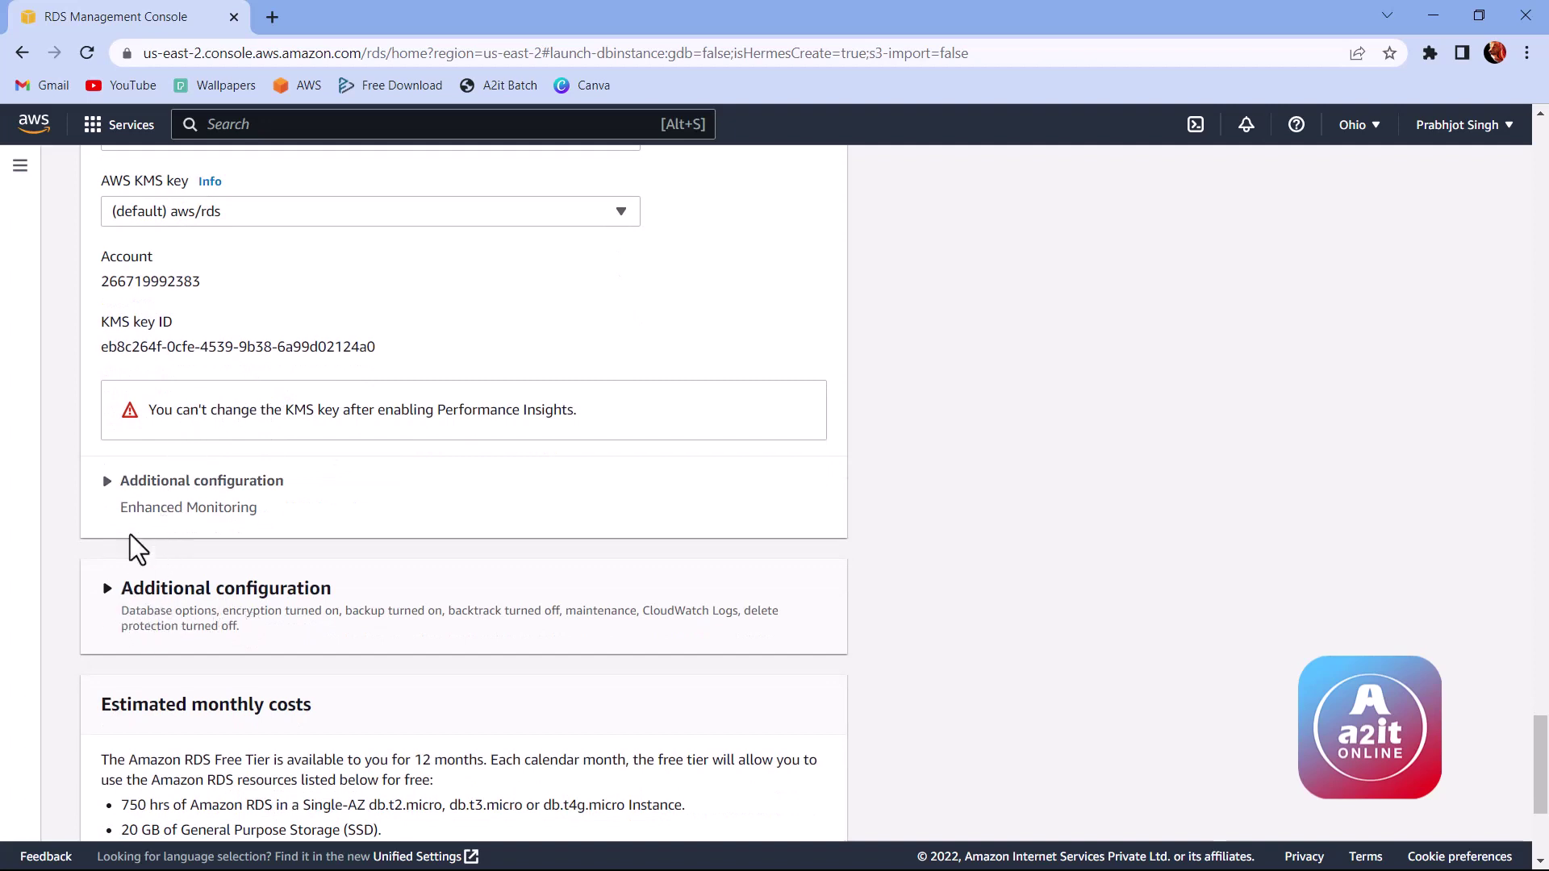
Step: Expand Additional configuration and enter a2itdatabase as the initial database name
click(108, 593)
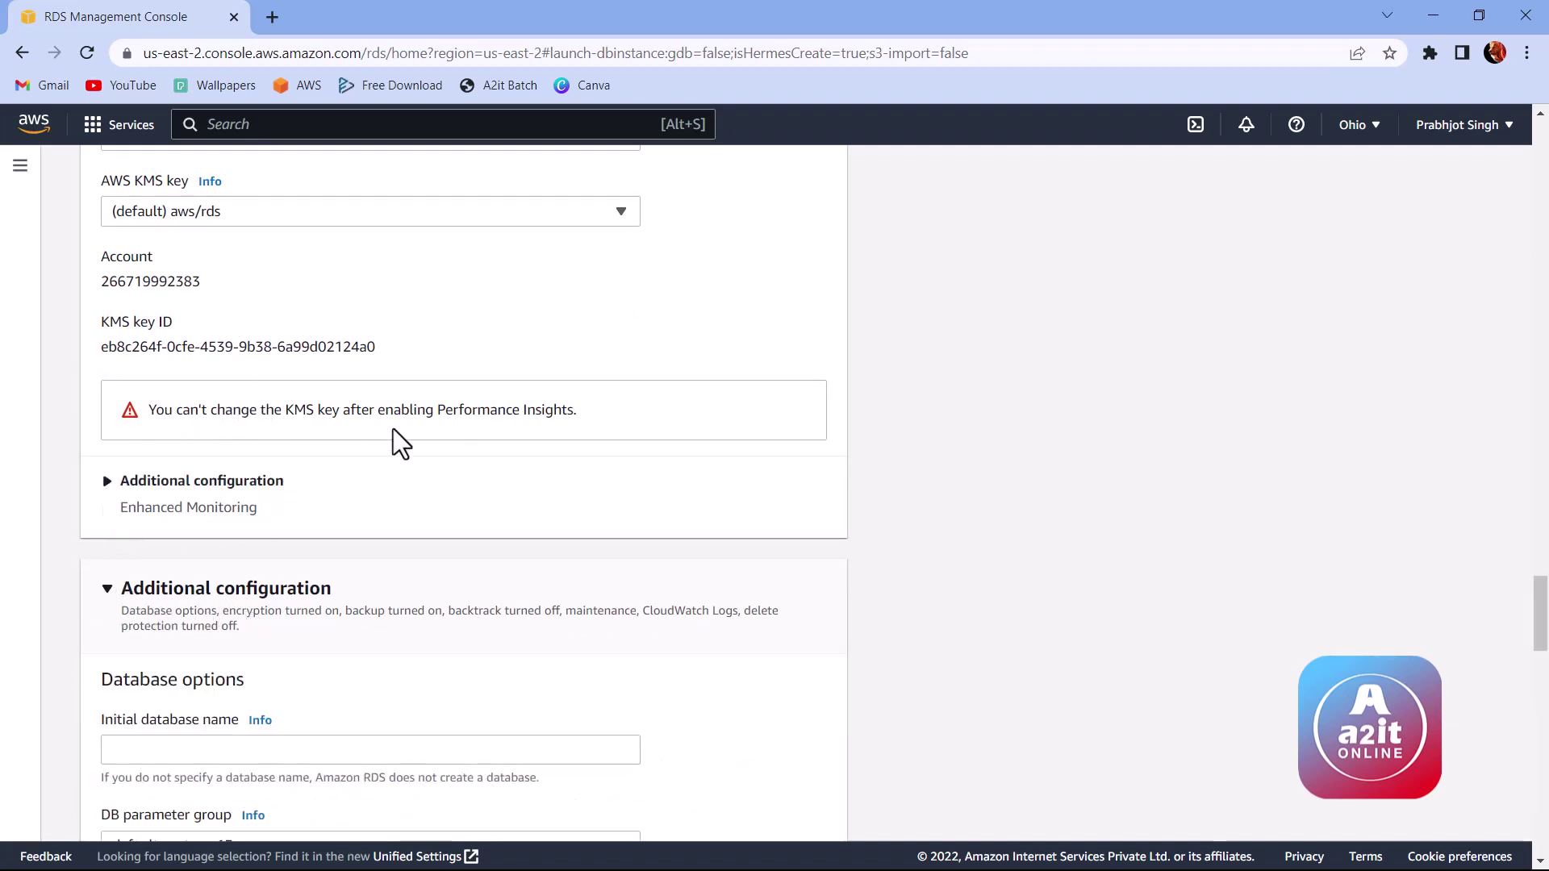
scroll(430, 440, down, 2)
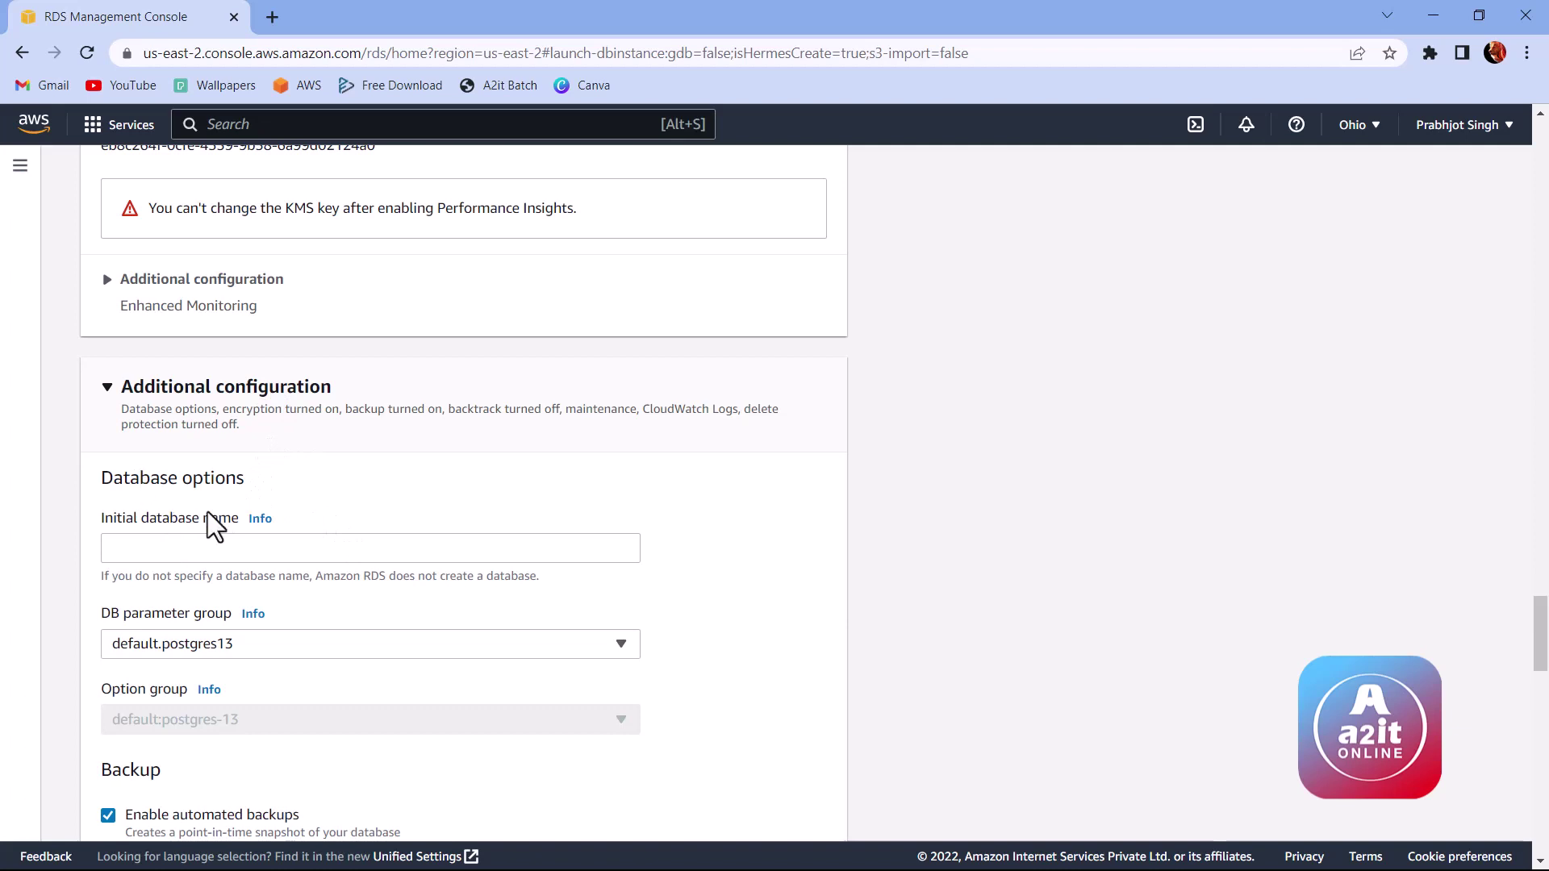
drag(101, 520, 226, 520)
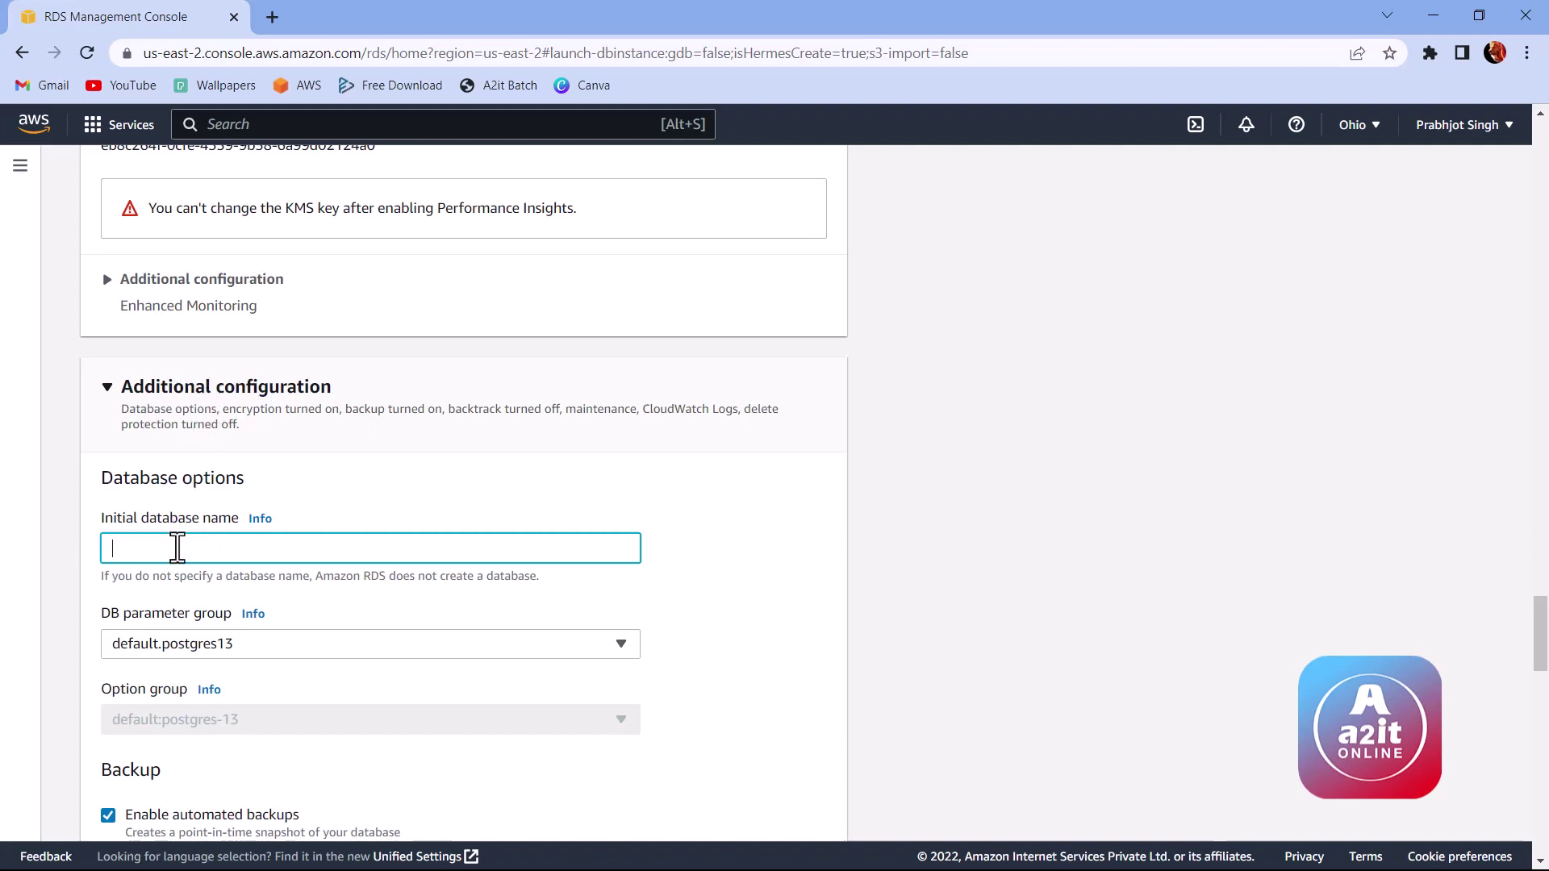
text(a2itdatabase)
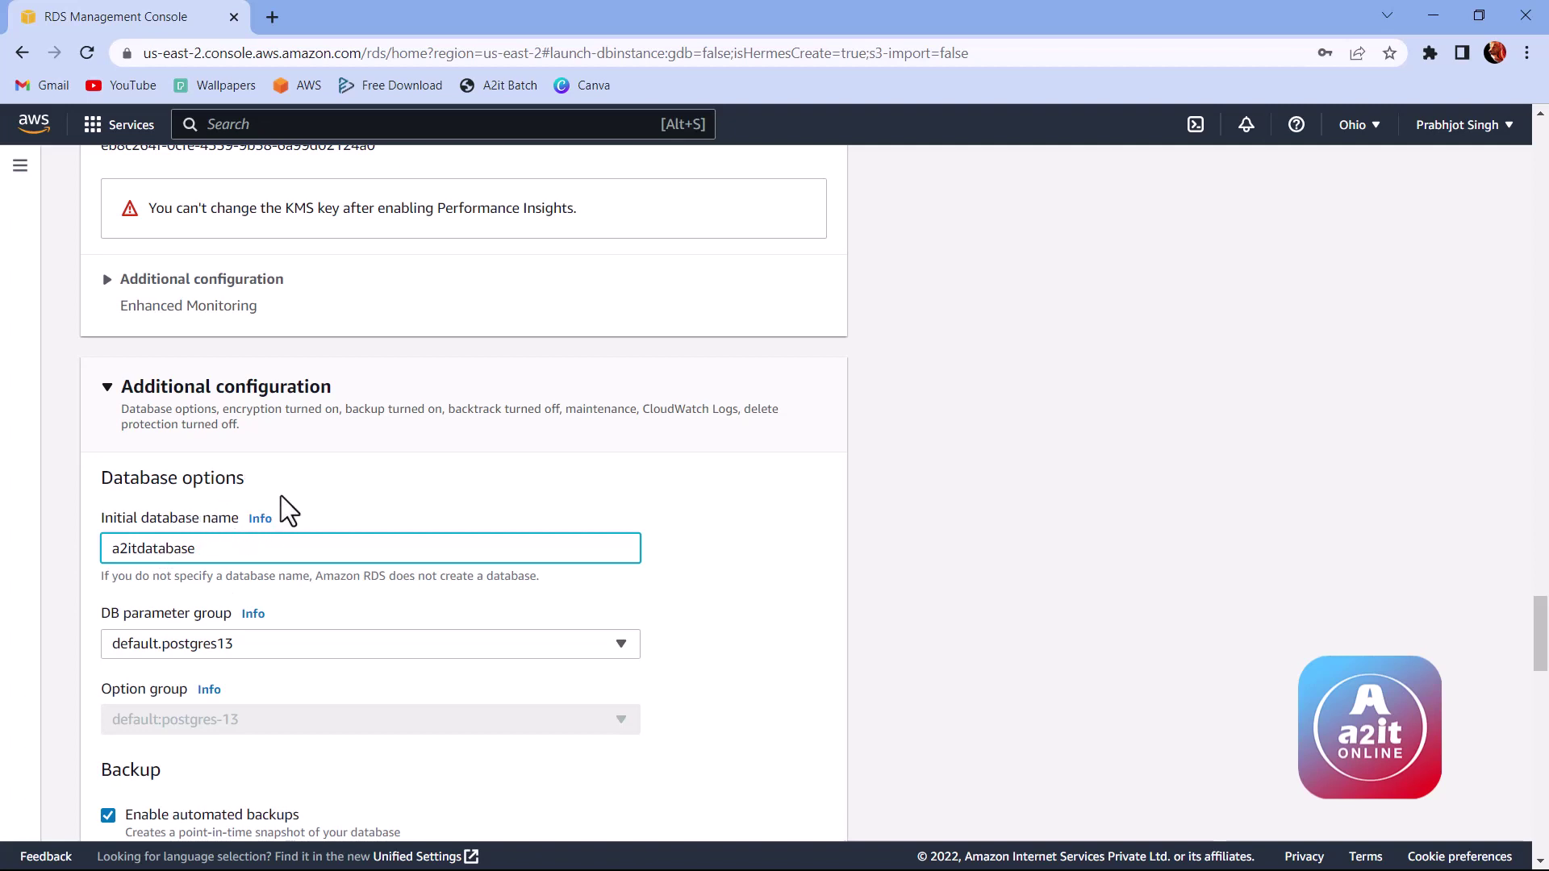
scroll(347, 504, down, 3)
scroll(348, 493, down, 3)
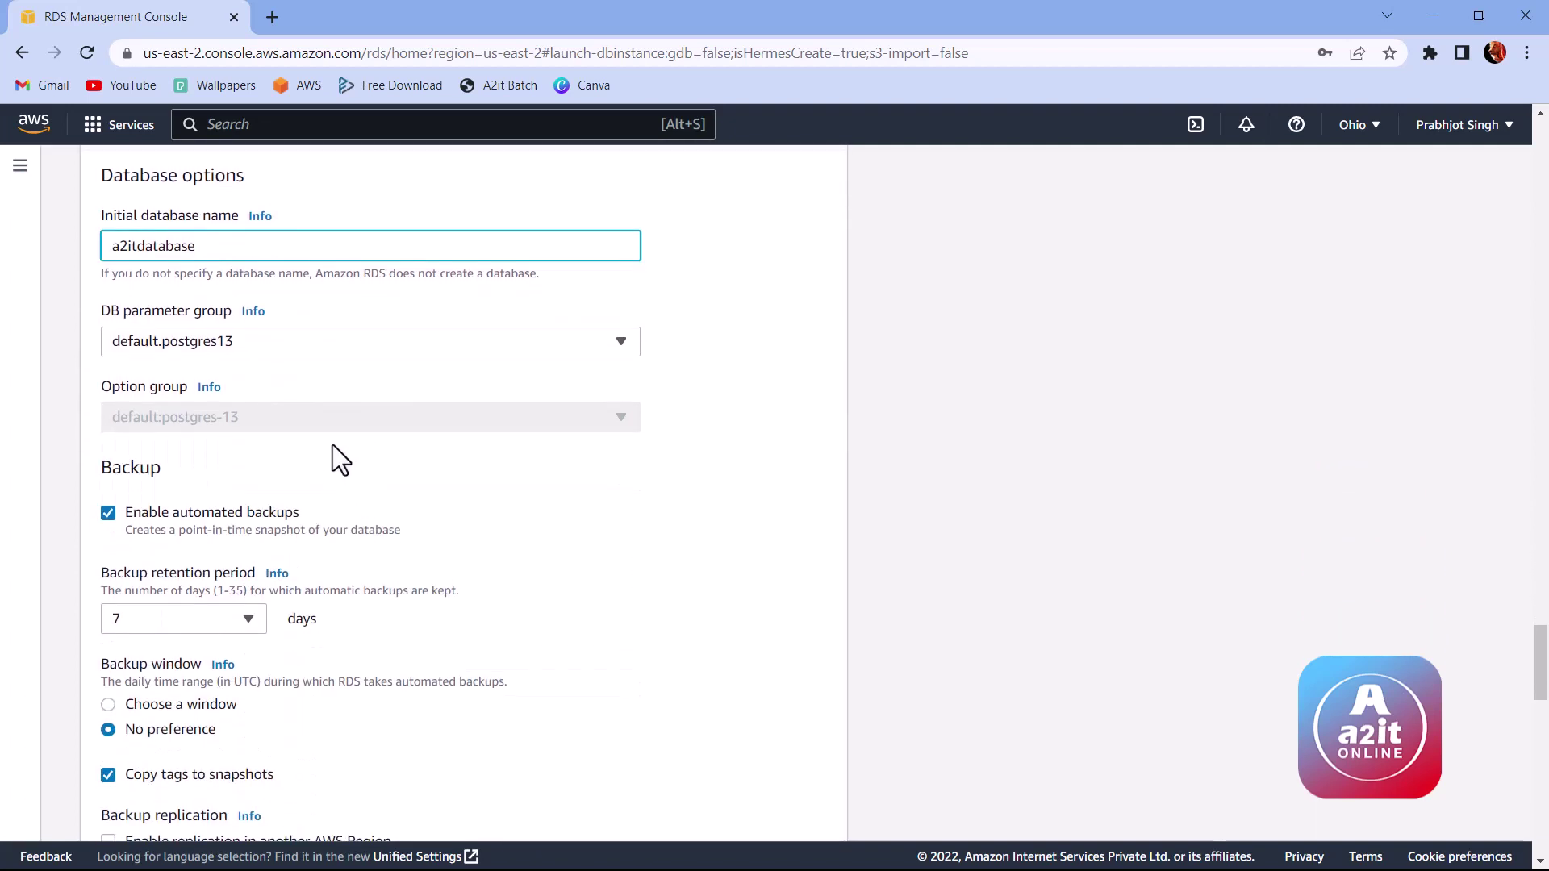
scroll(346, 411, down, 2)
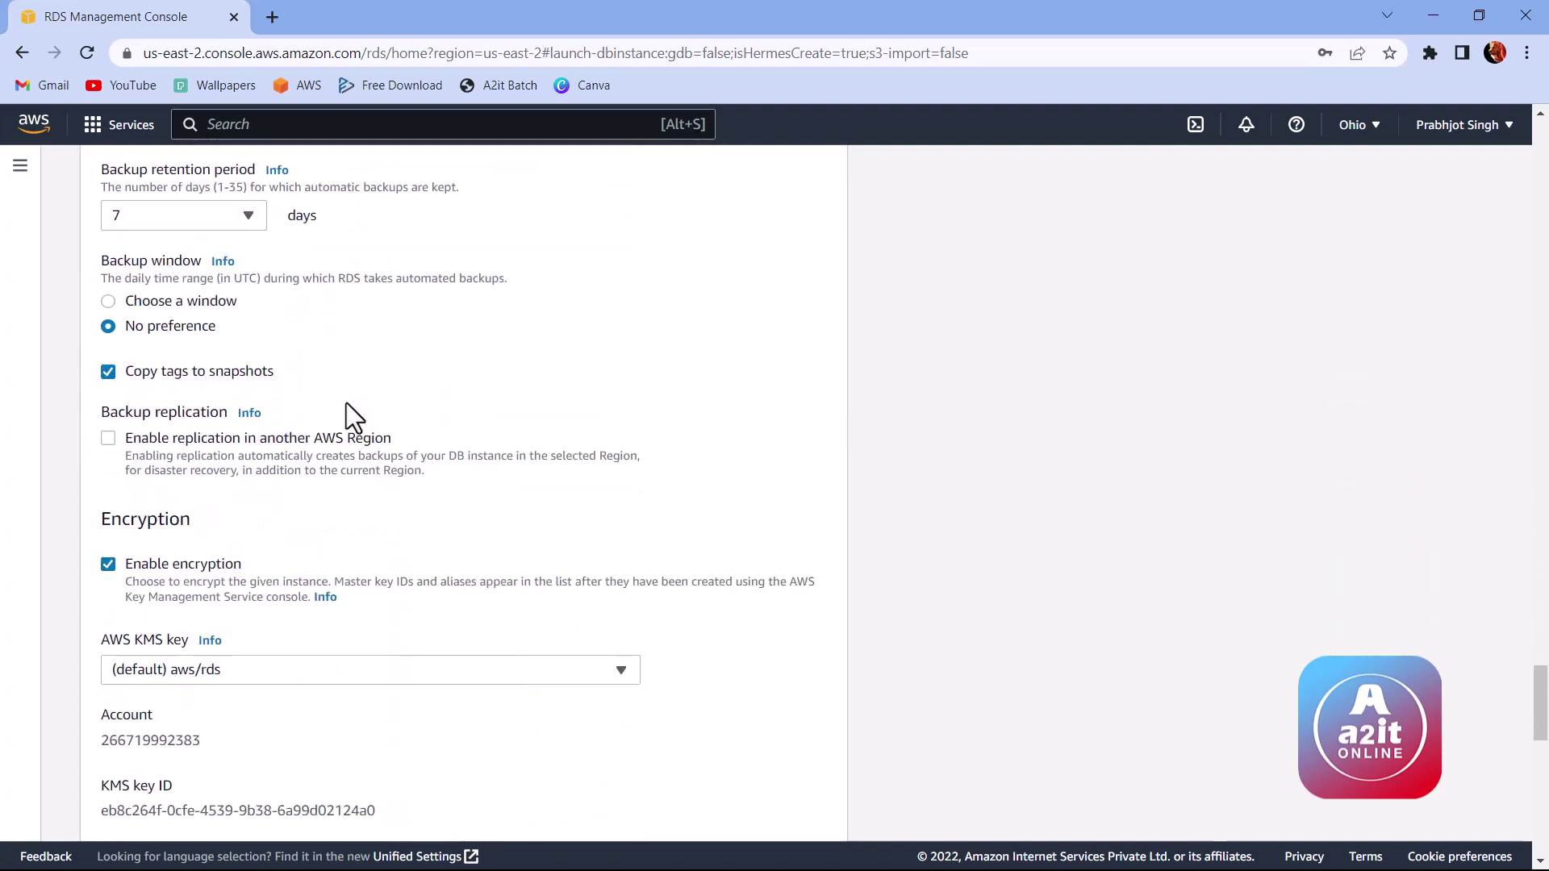
scroll(376, 324, down, 2)
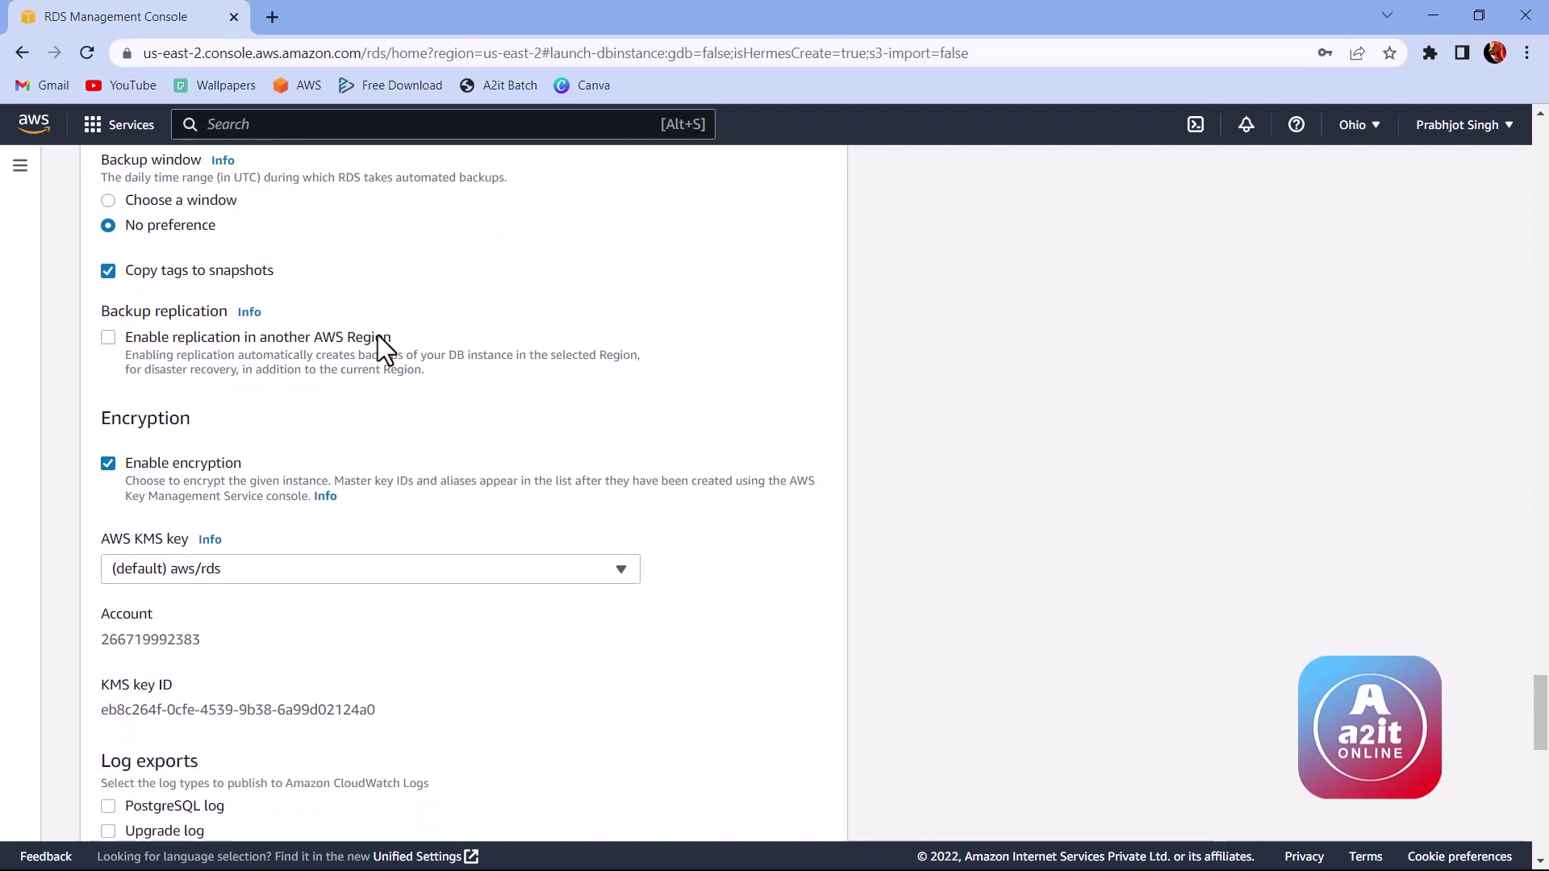
scroll(337, 347, down, 1)
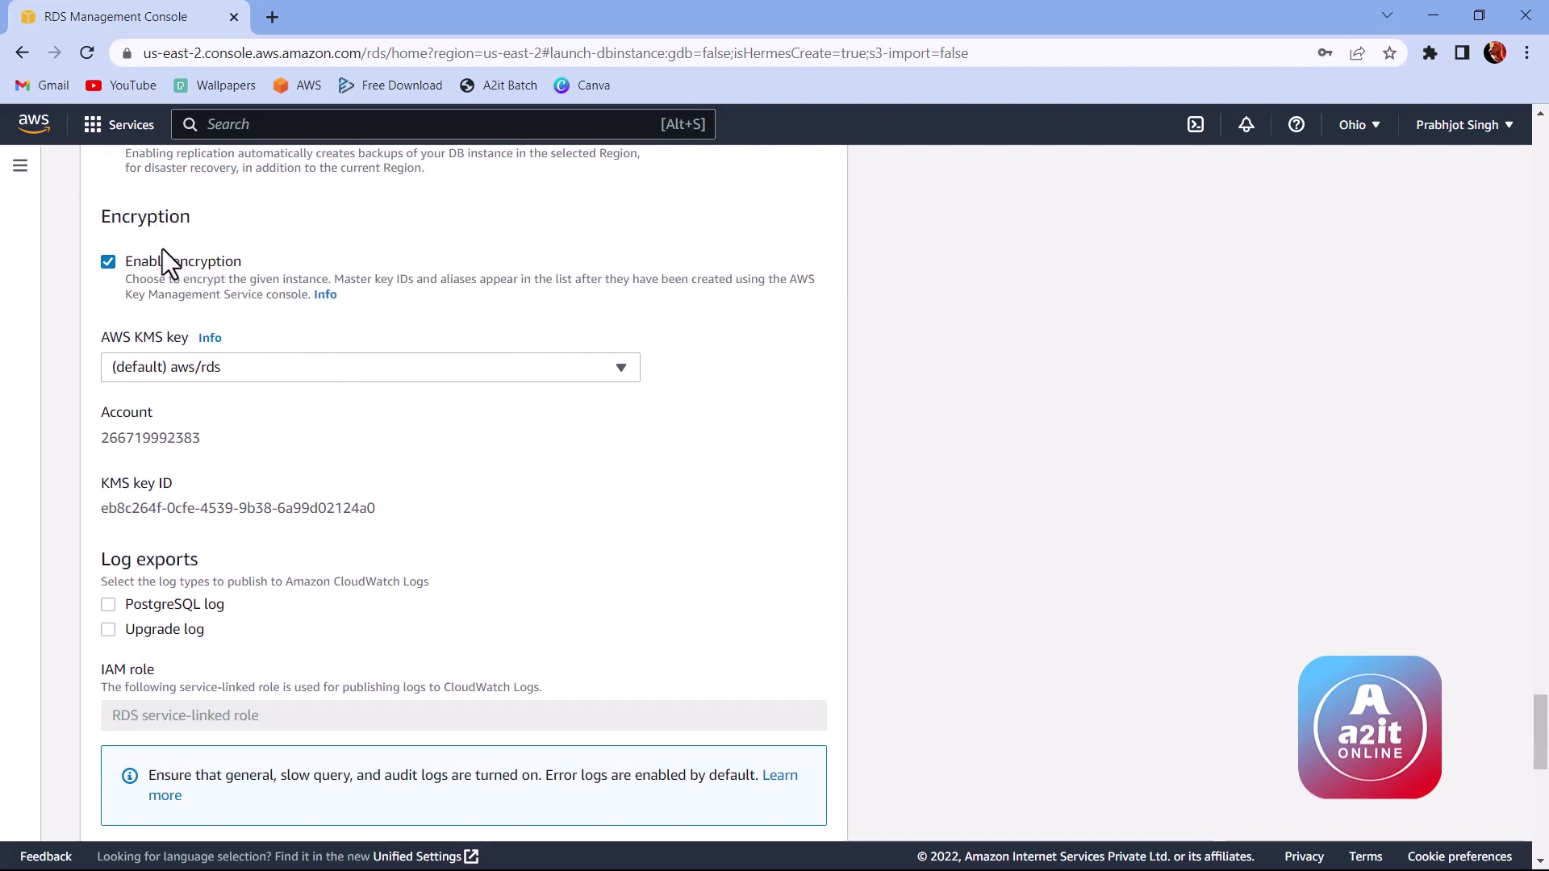
click(117, 273)
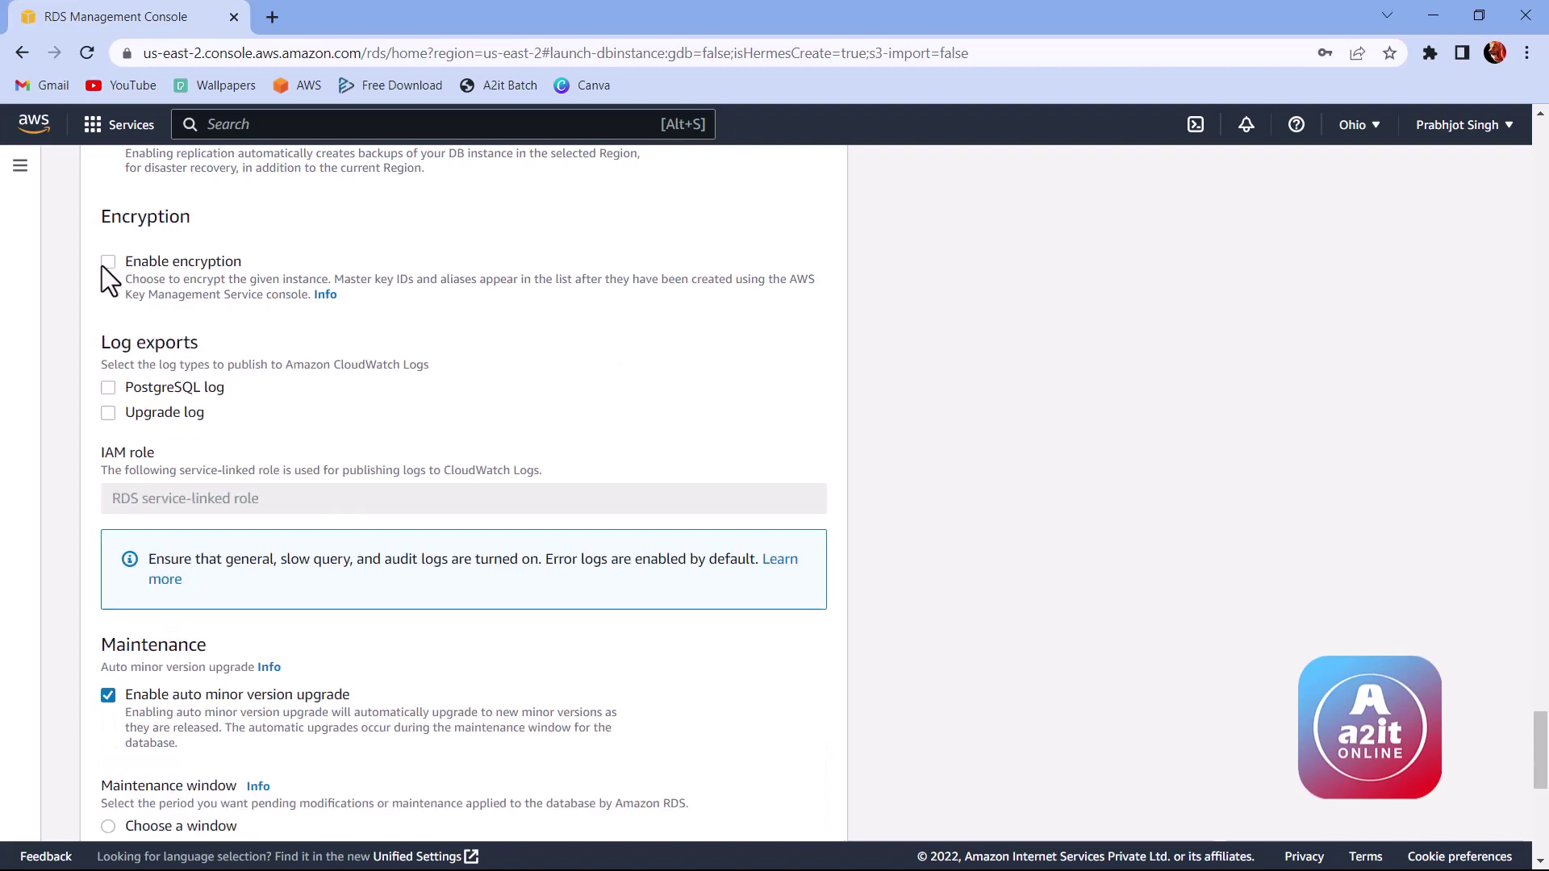
click(108, 266)
scroll(242, 301, down, 3)
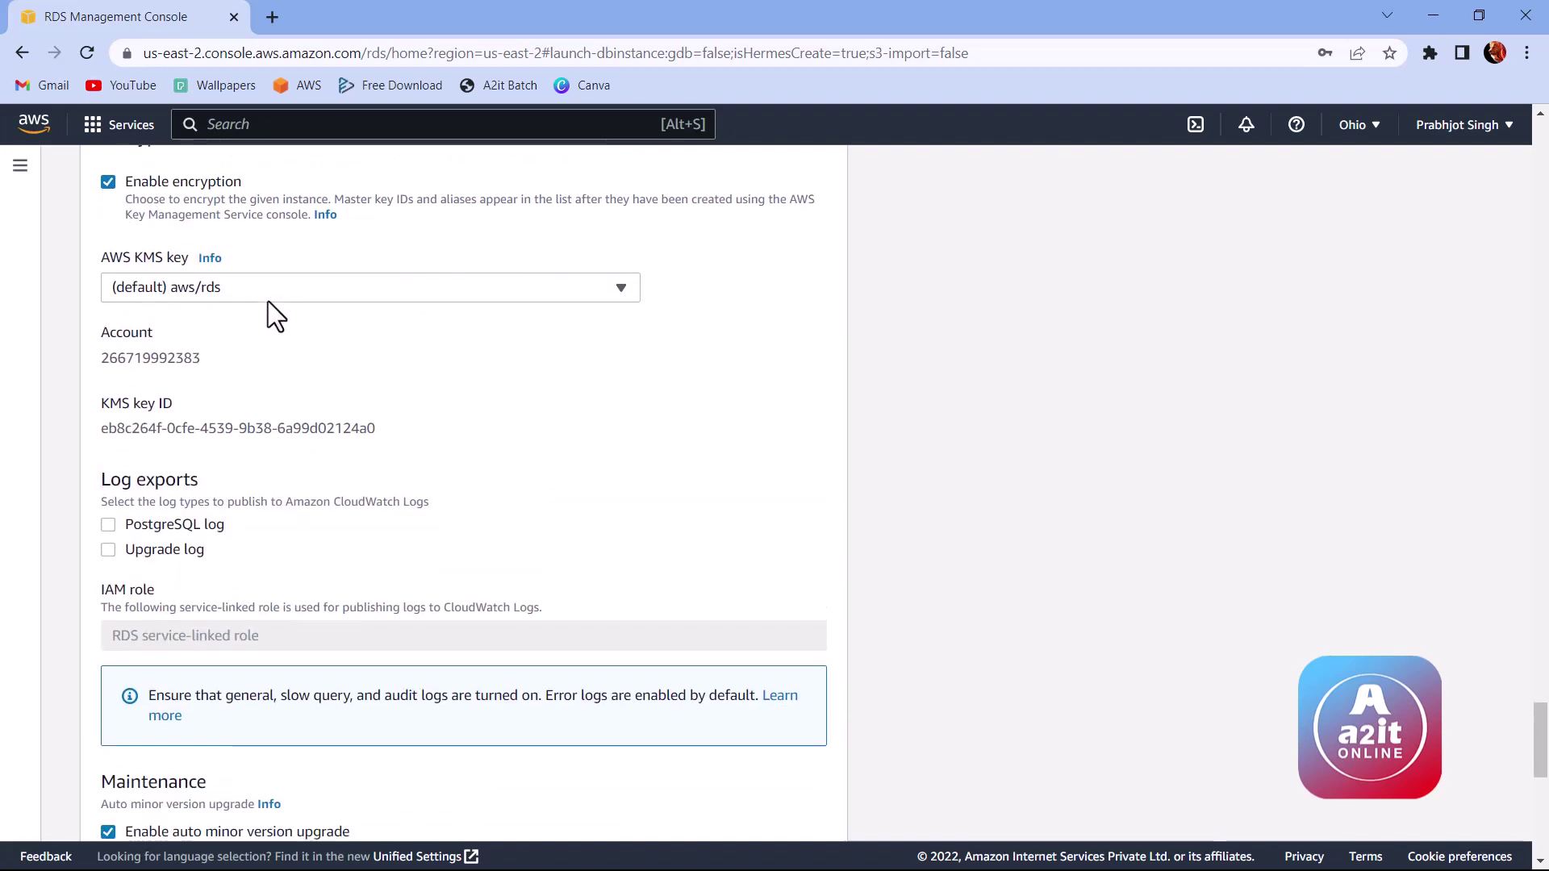
drag(109, 360, 181, 361)
click(181, 361)
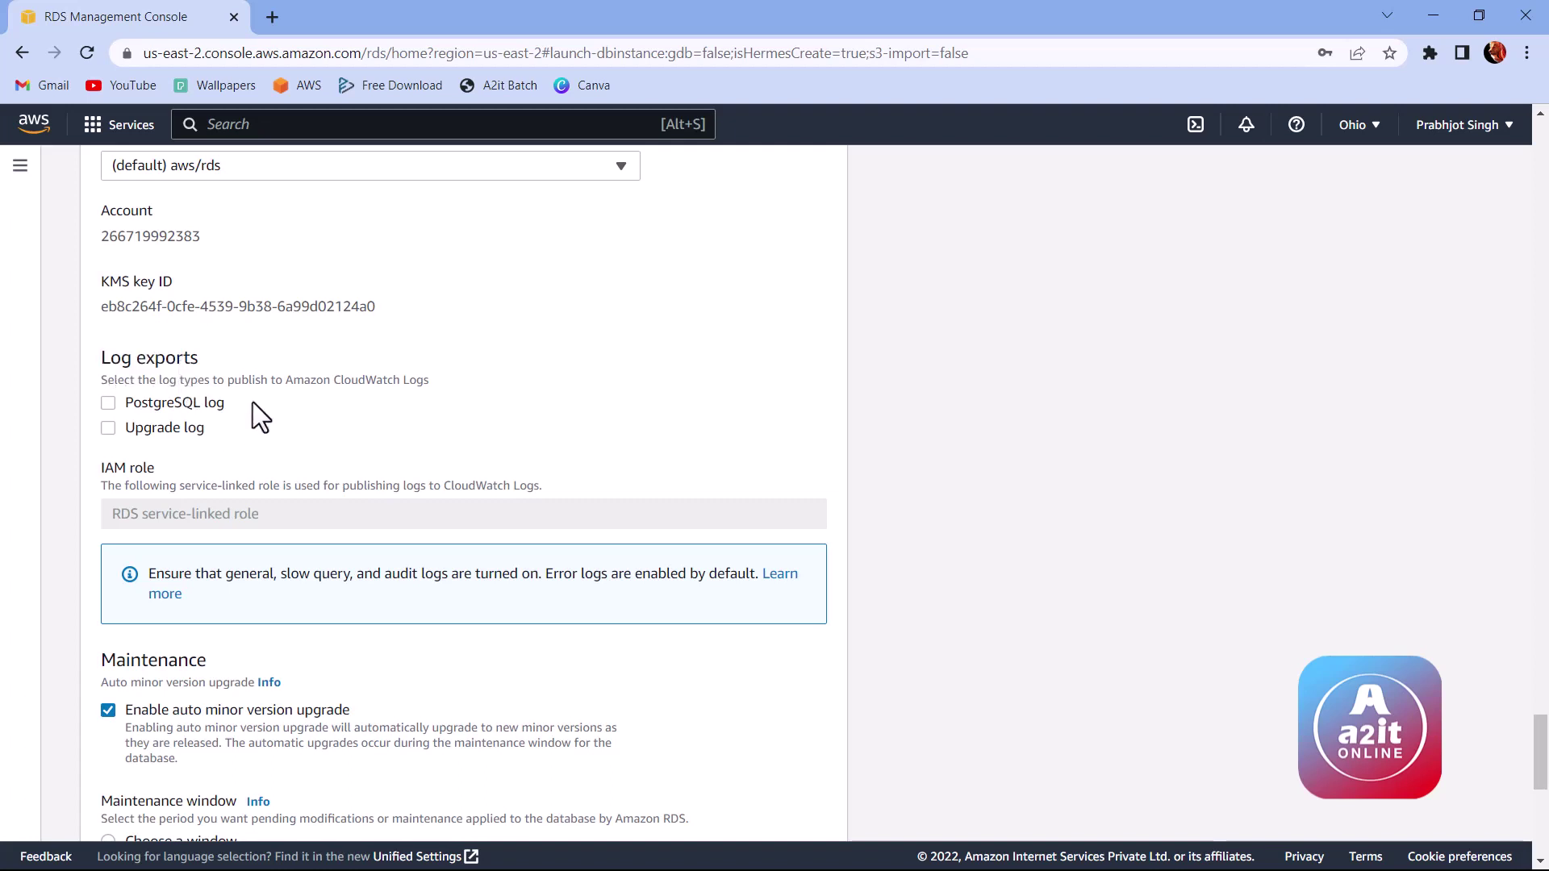
scroll(270, 327, down, 4)
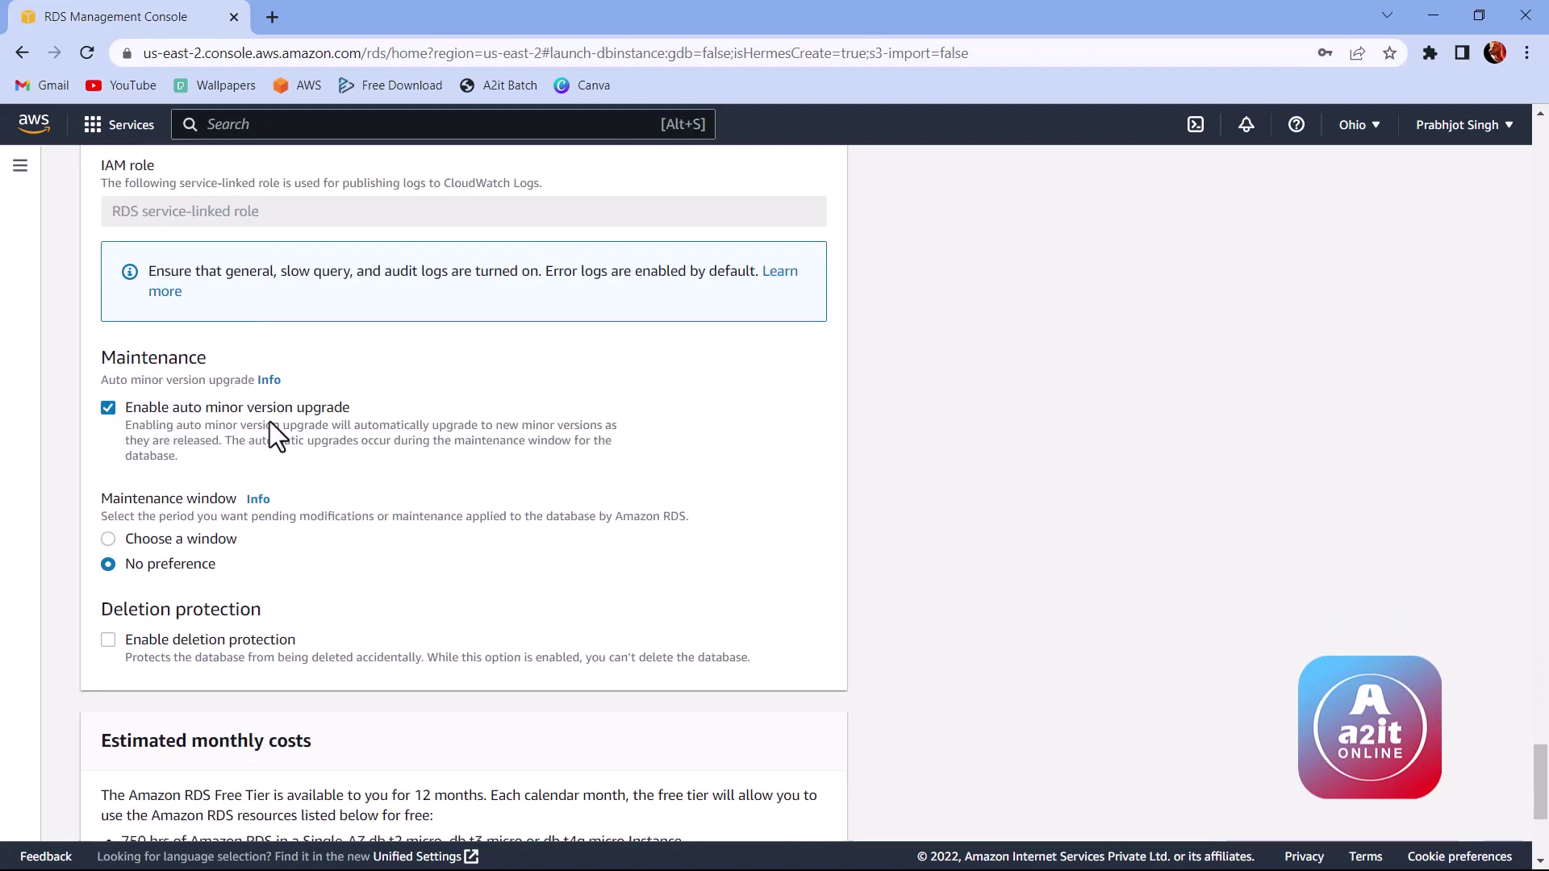
scroll(313, 425, down, 4)
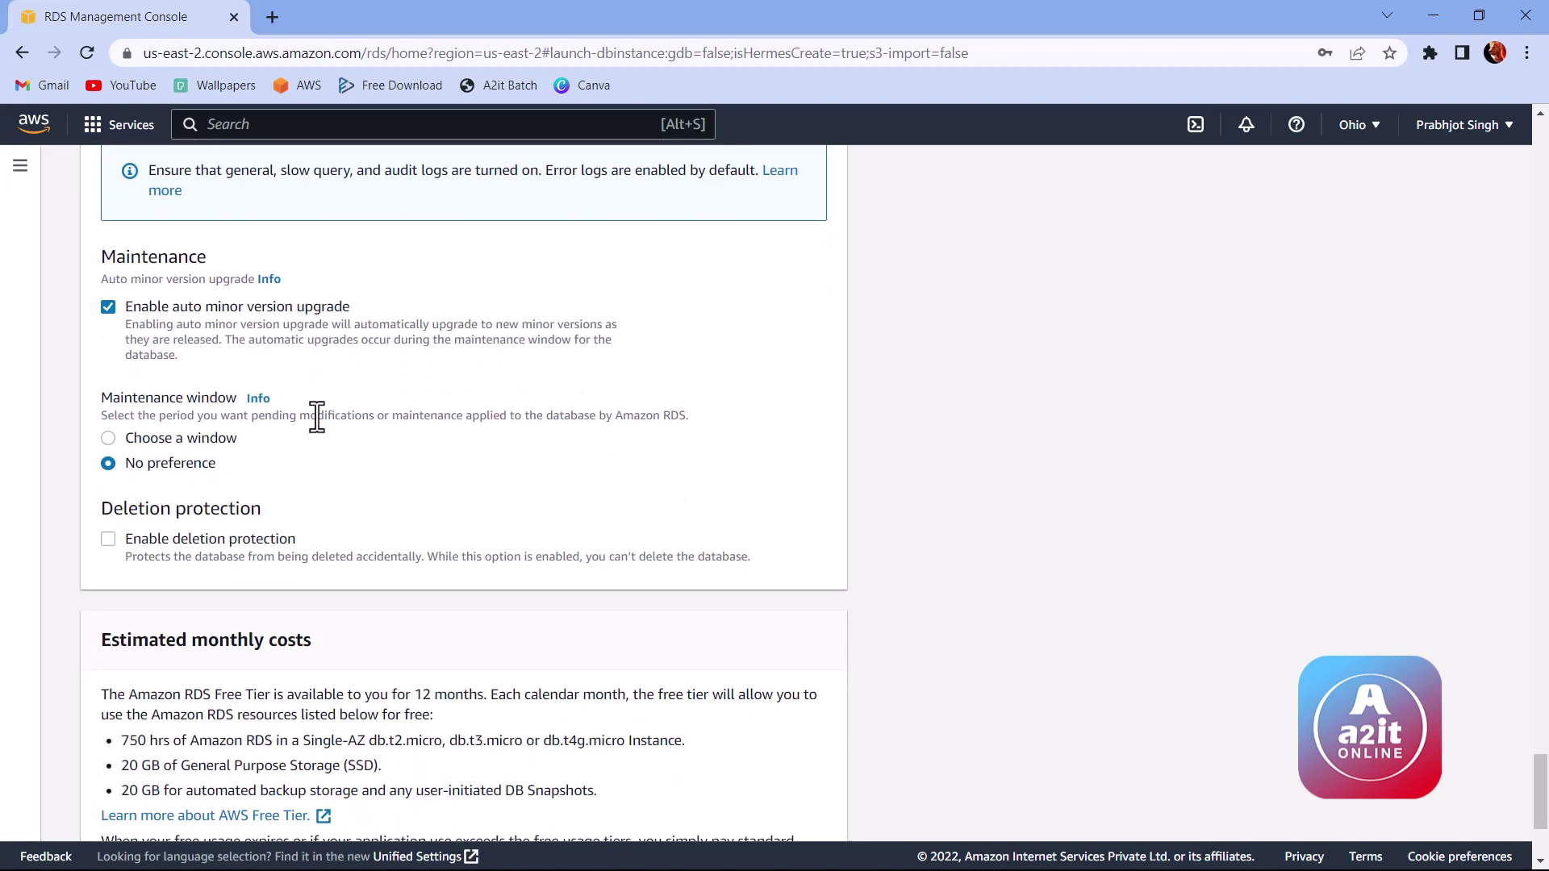
scroll(263, 419, down, 1)
drag(102, 398, 266, 401)
click(313, 406)
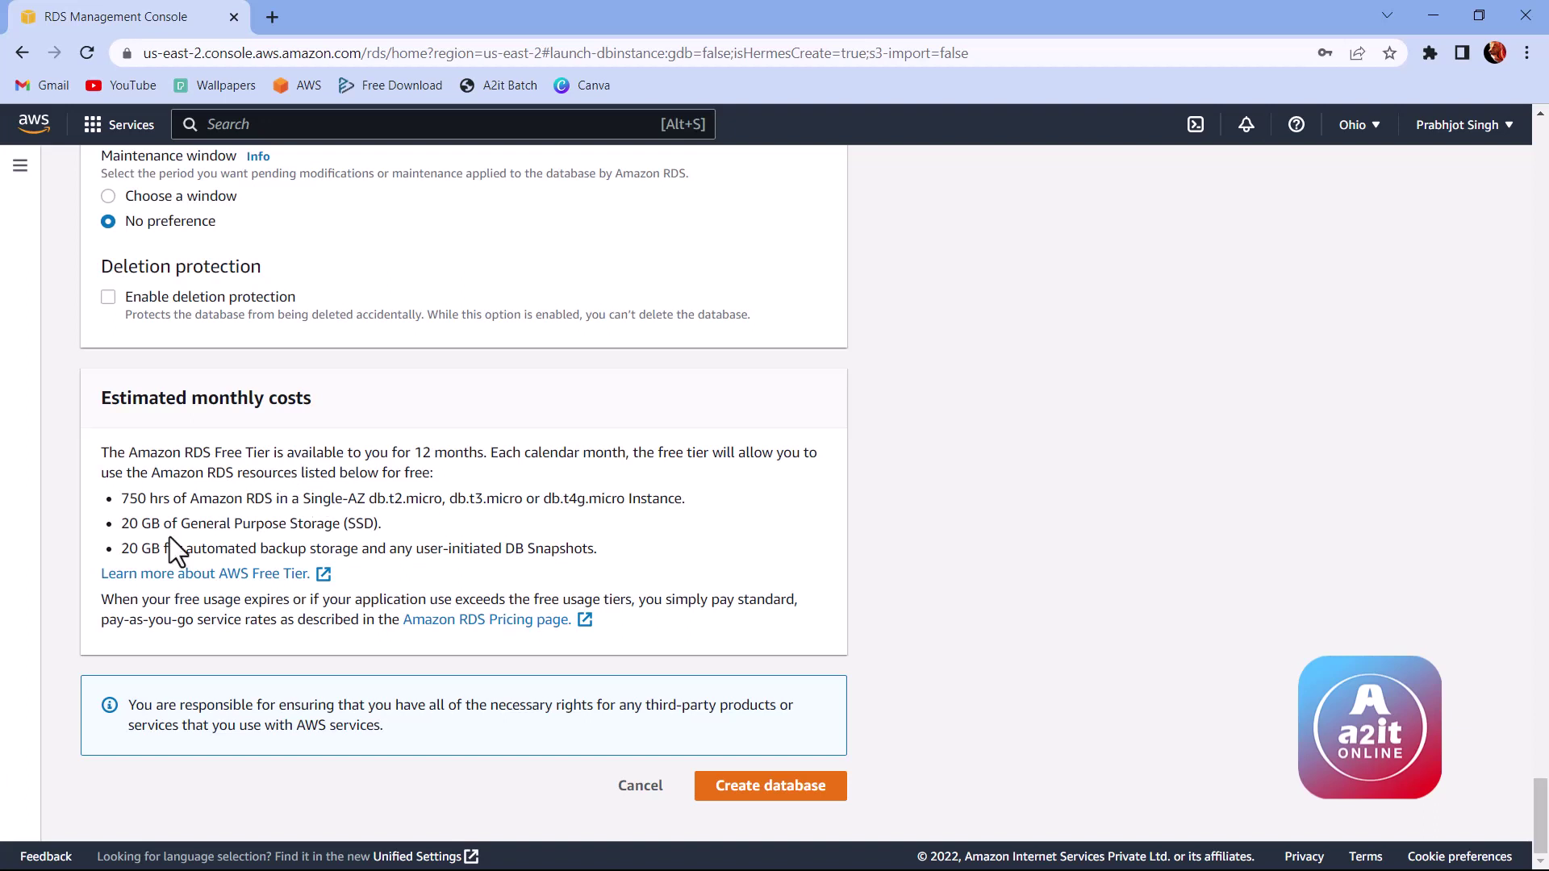
Step: Create the mydb database and refresh the Databases list to show it configuring
drag(125, 530, 259, 546)
click(369, 542)
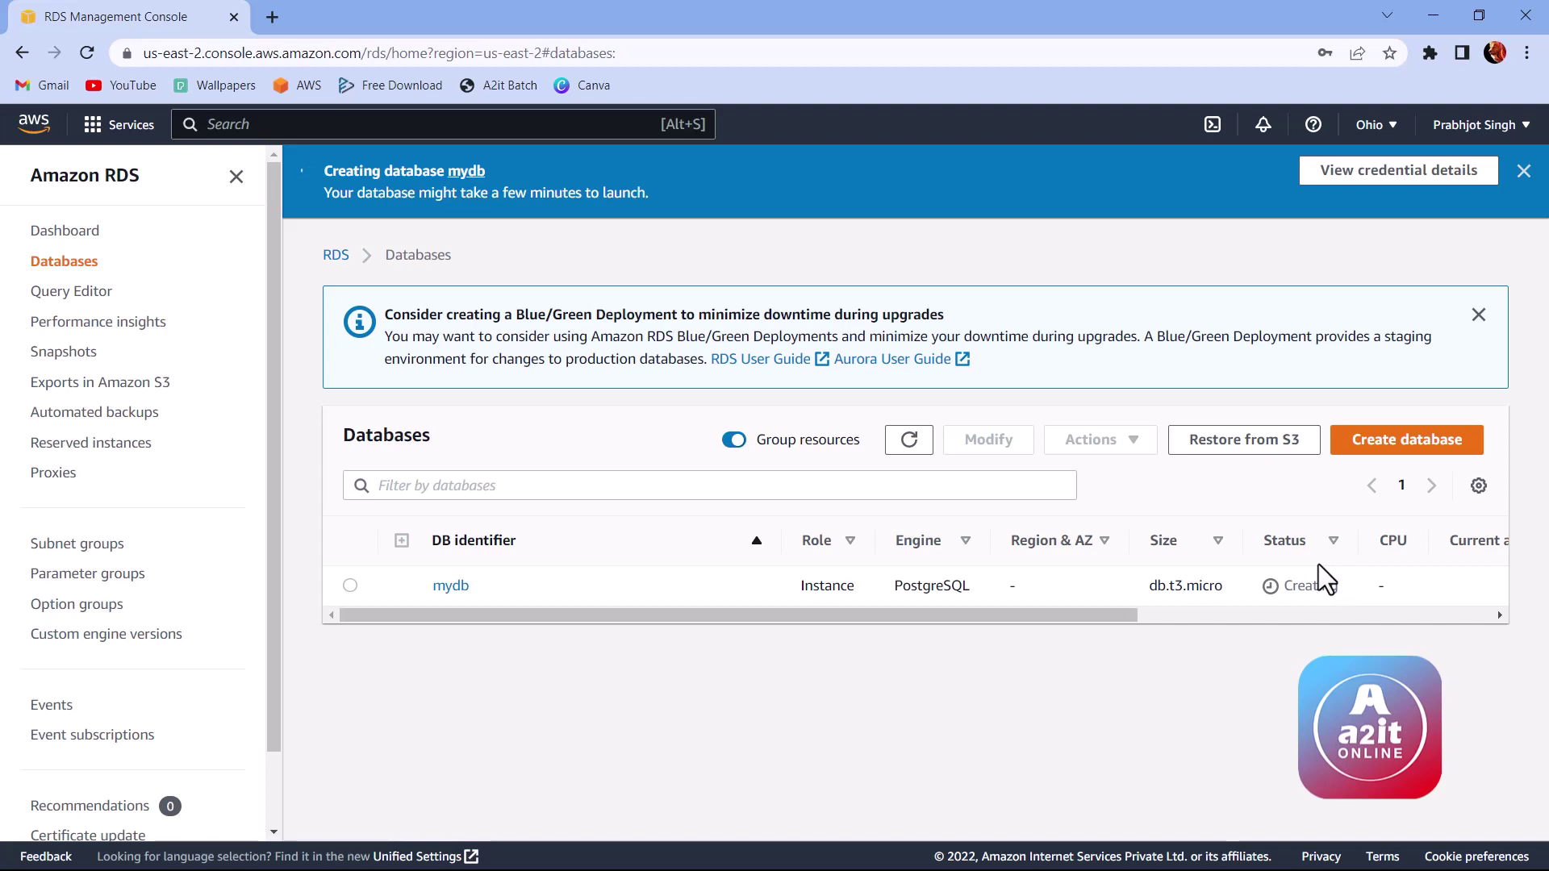
click(910, 439)
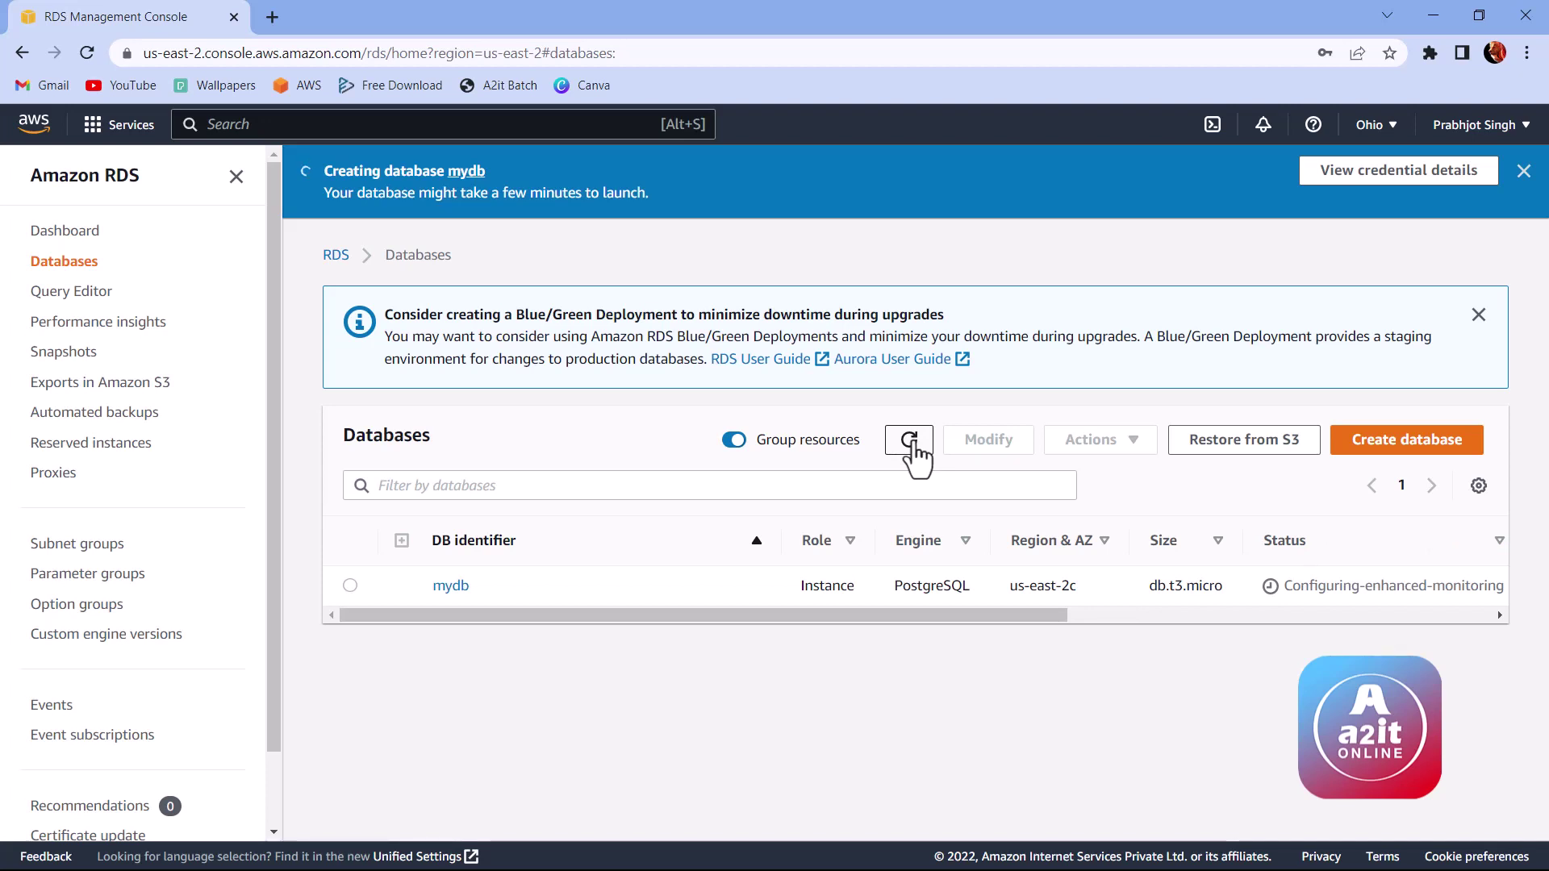
Step: Refresh until mydb shows Available, dismiss the success banner, and scroll the table sideways
click(909, 440)
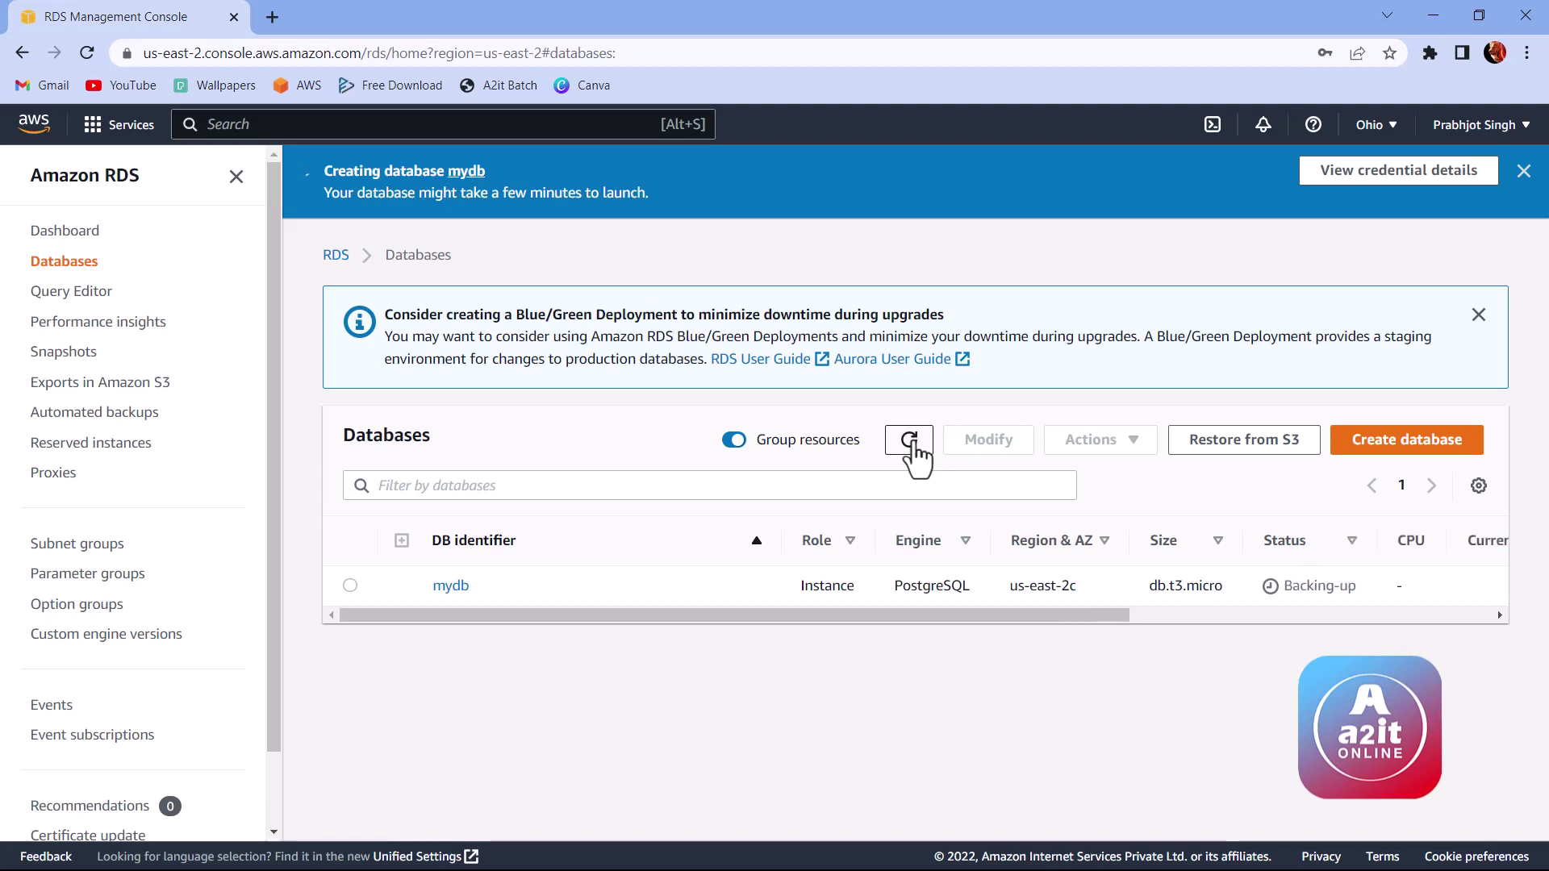
click(909, 440)
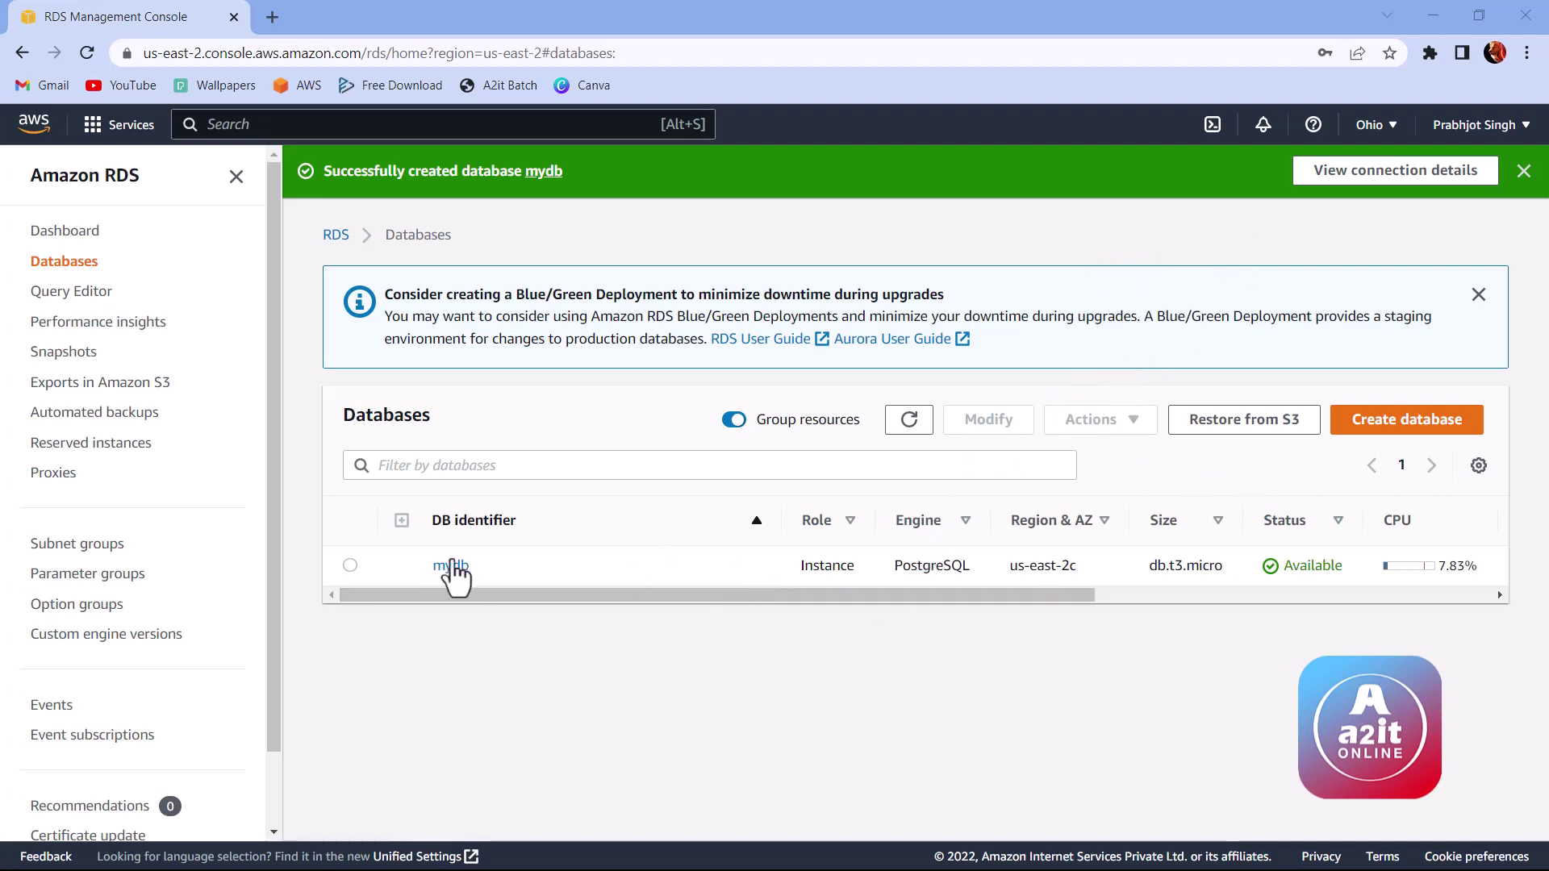
click(1524, 171)
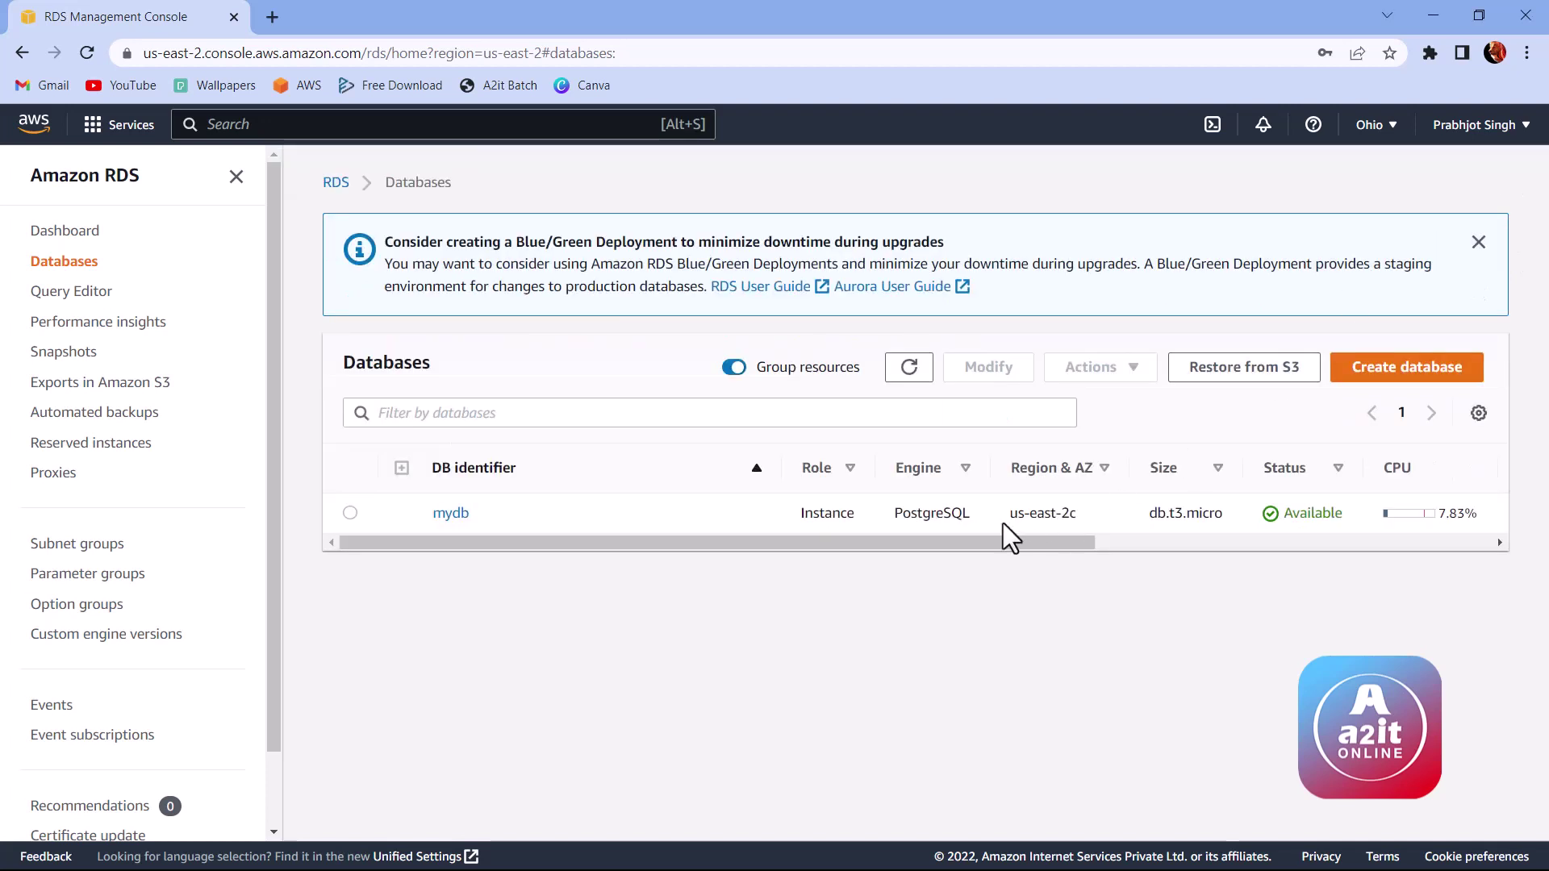
drag(857, 536, 1060, 516)
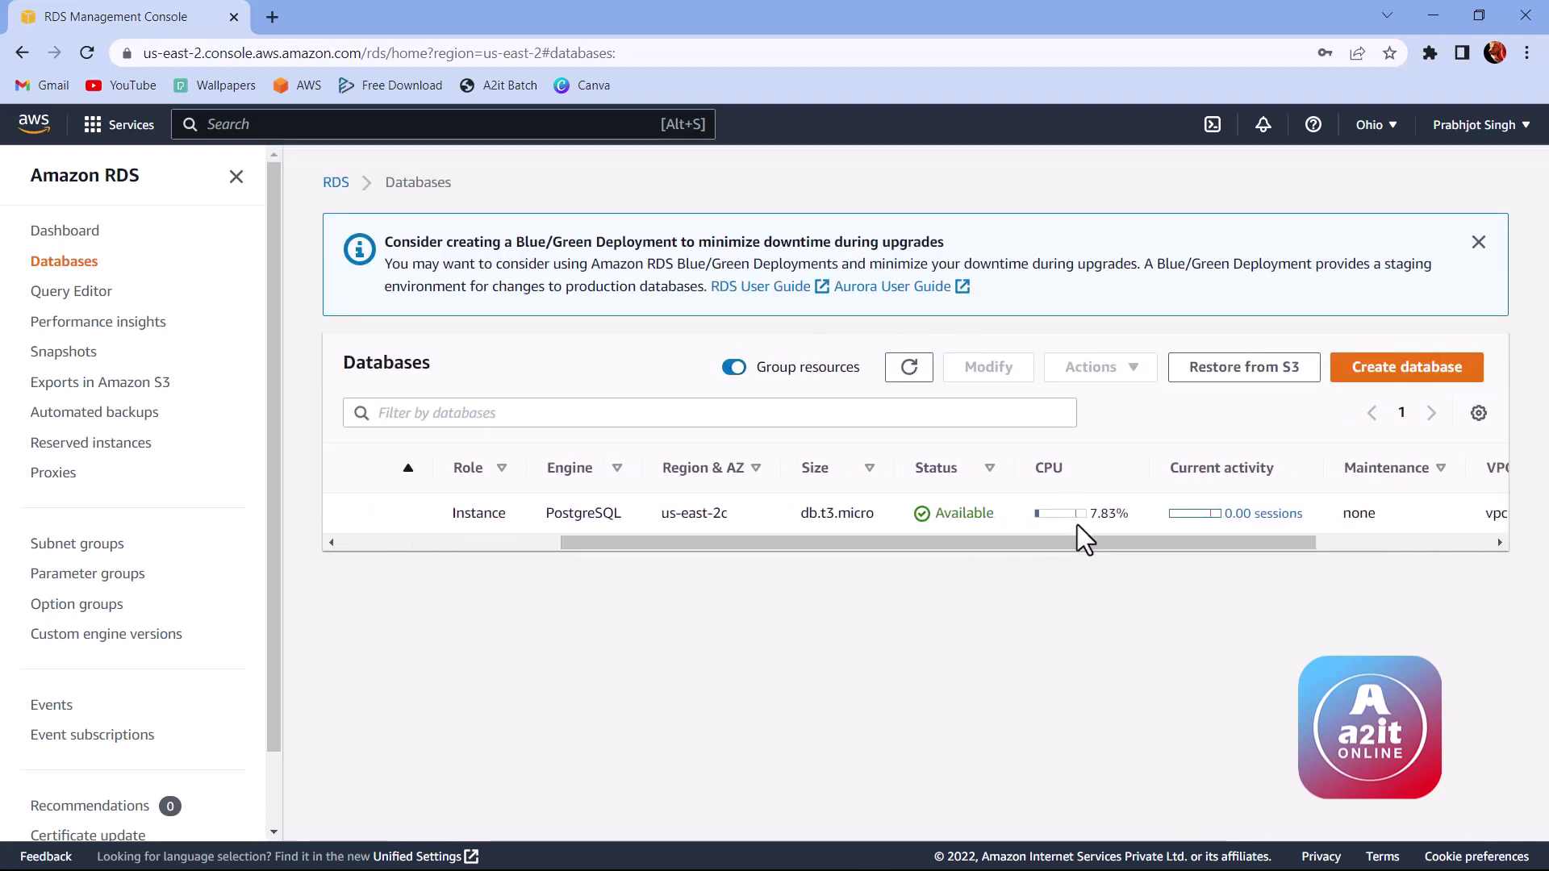
drag(1179, 539, 452, 534)
click(453, 518)
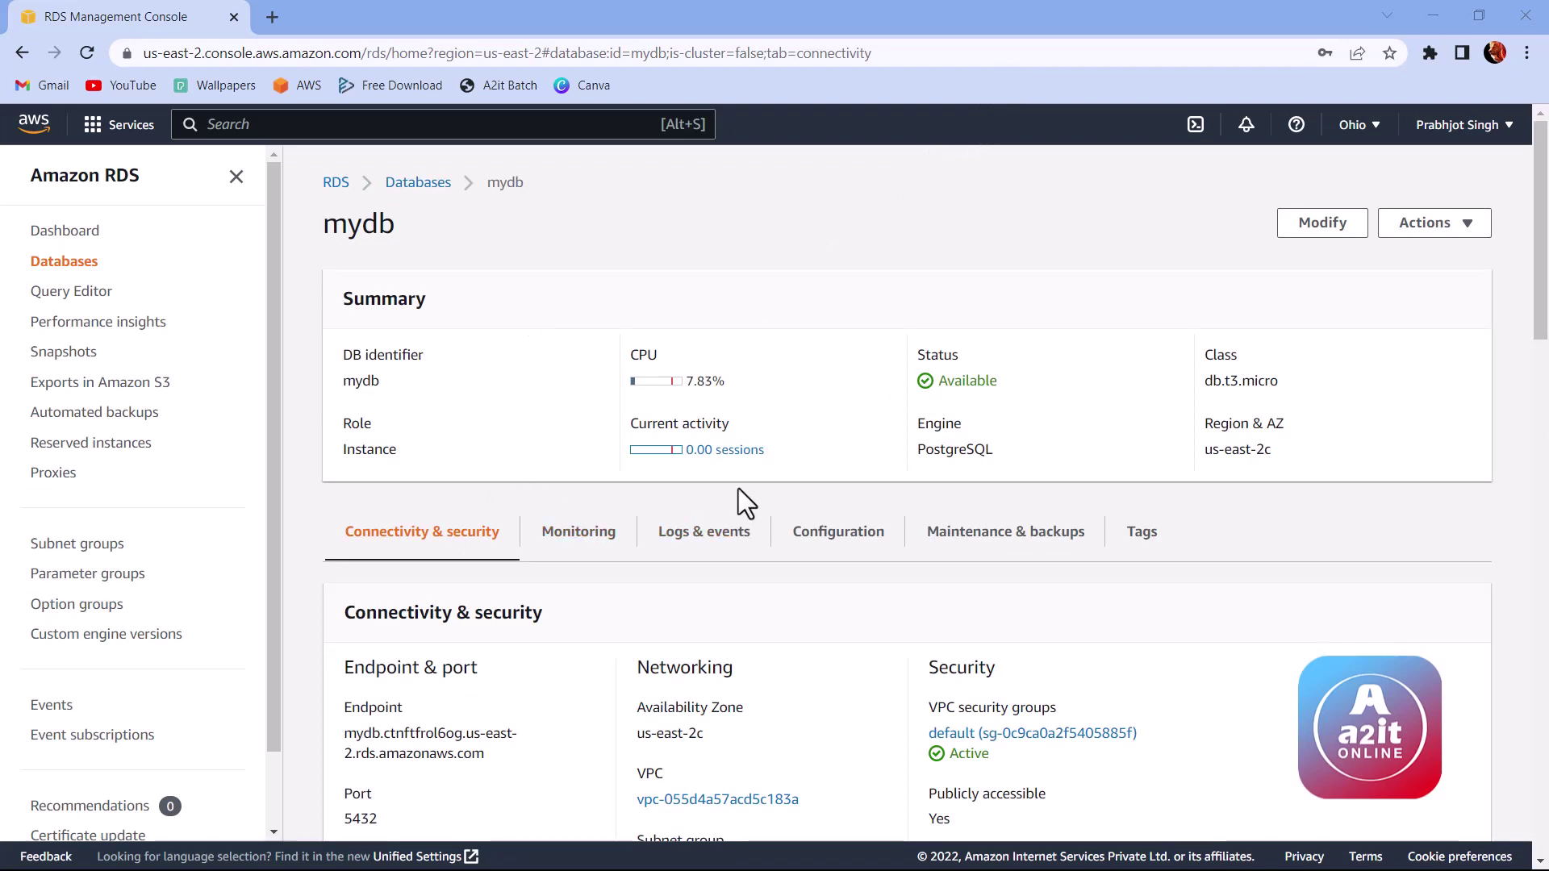
scroll(786, 468, down, 1)
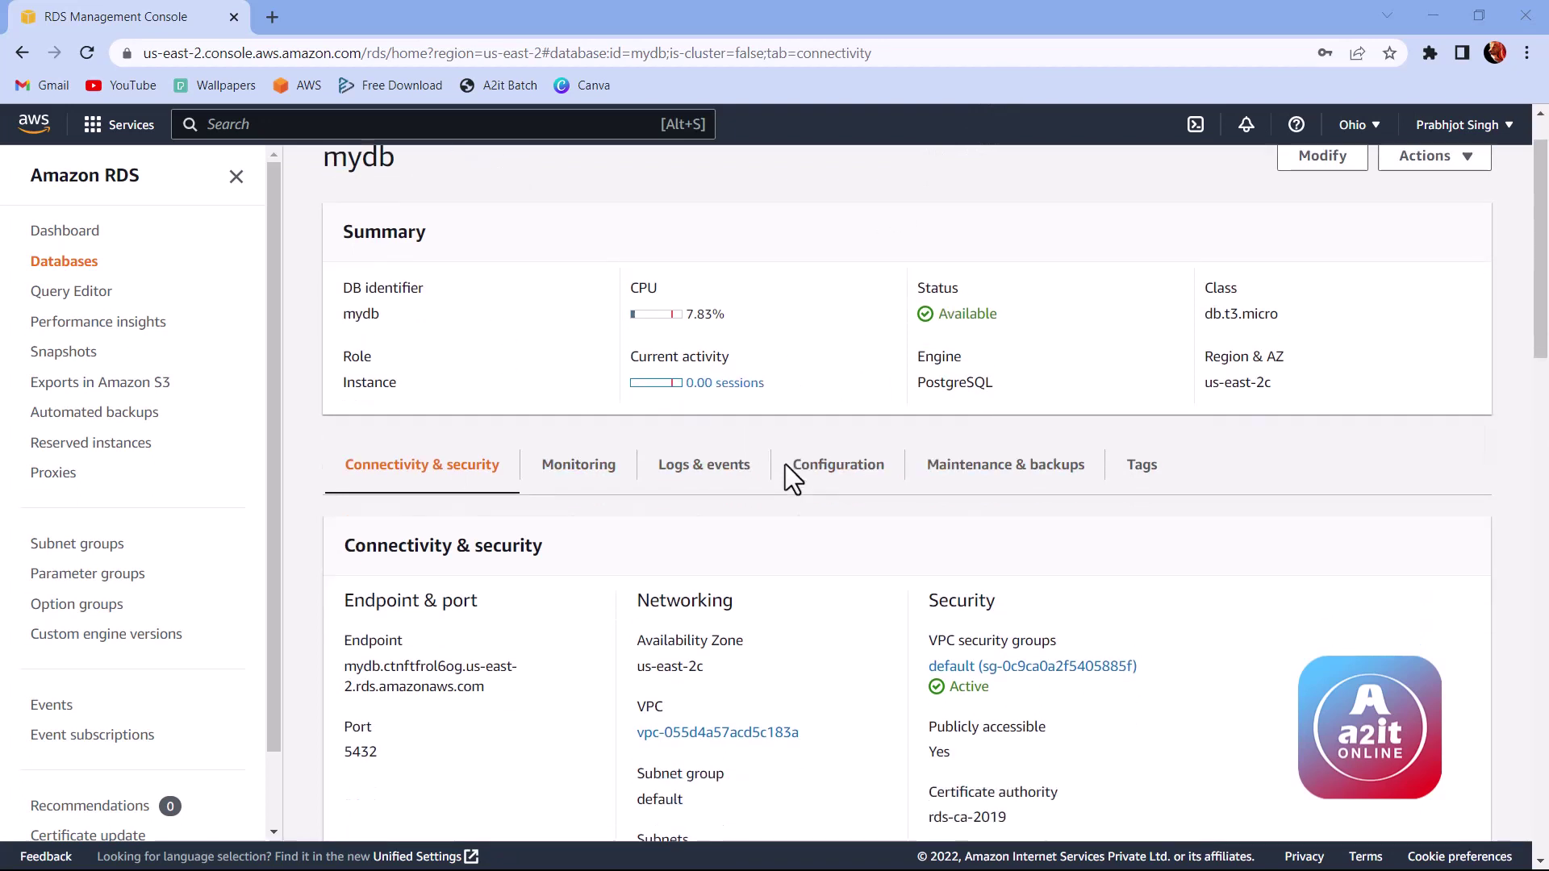
scroll(546, 491, down, 1)
scroll(588, 484, up, 2)
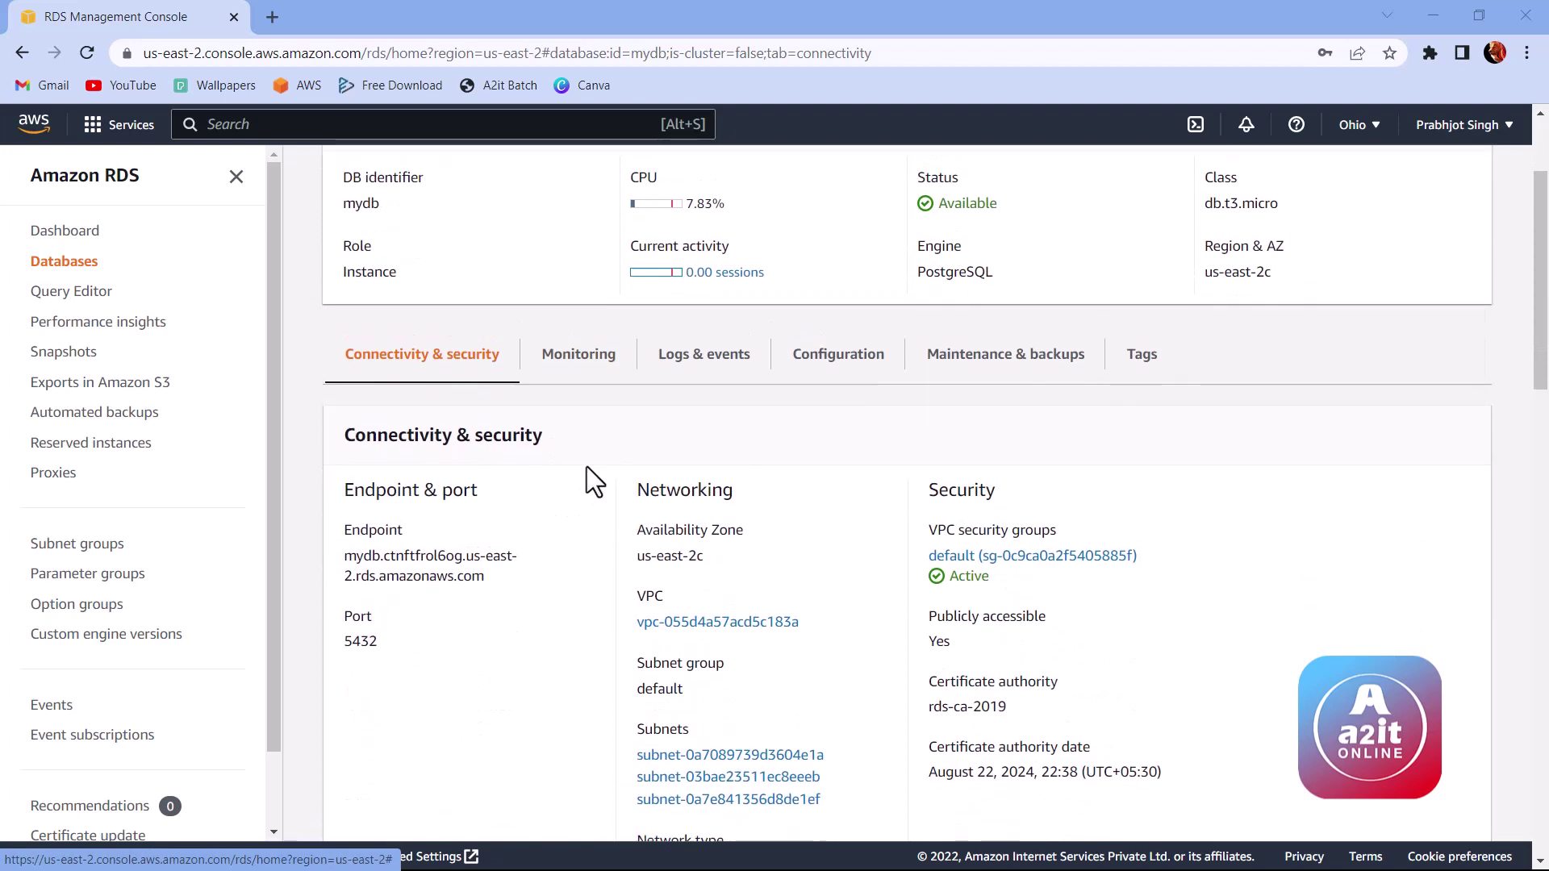
drag(340, 292, 428, 300)
click(411, 299)
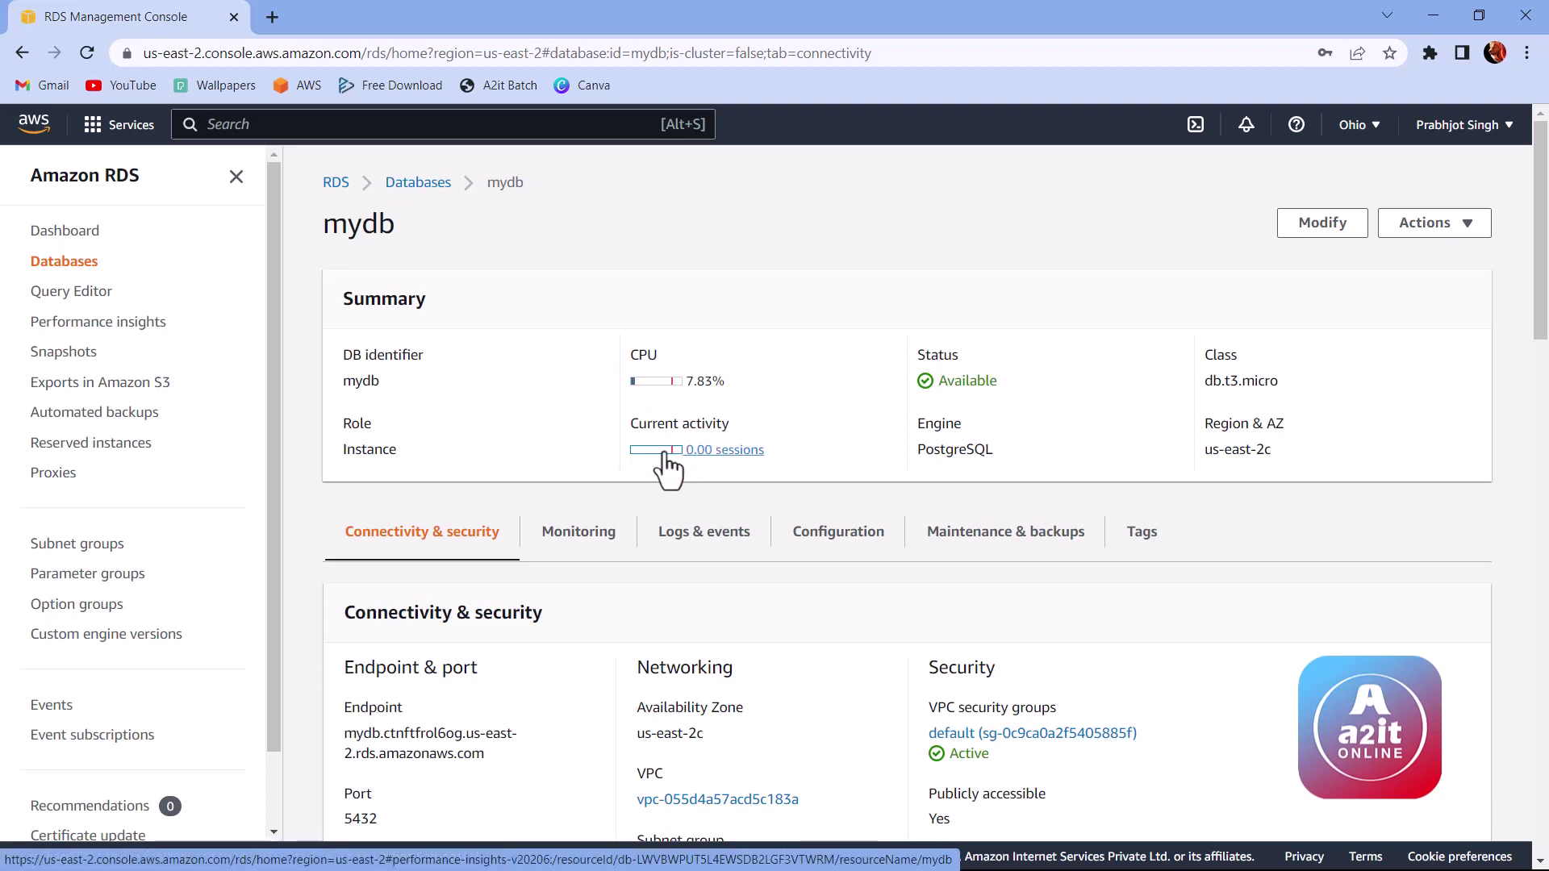
scroll(680, 453, down, 1)
scroll(683, 468, down, 4)
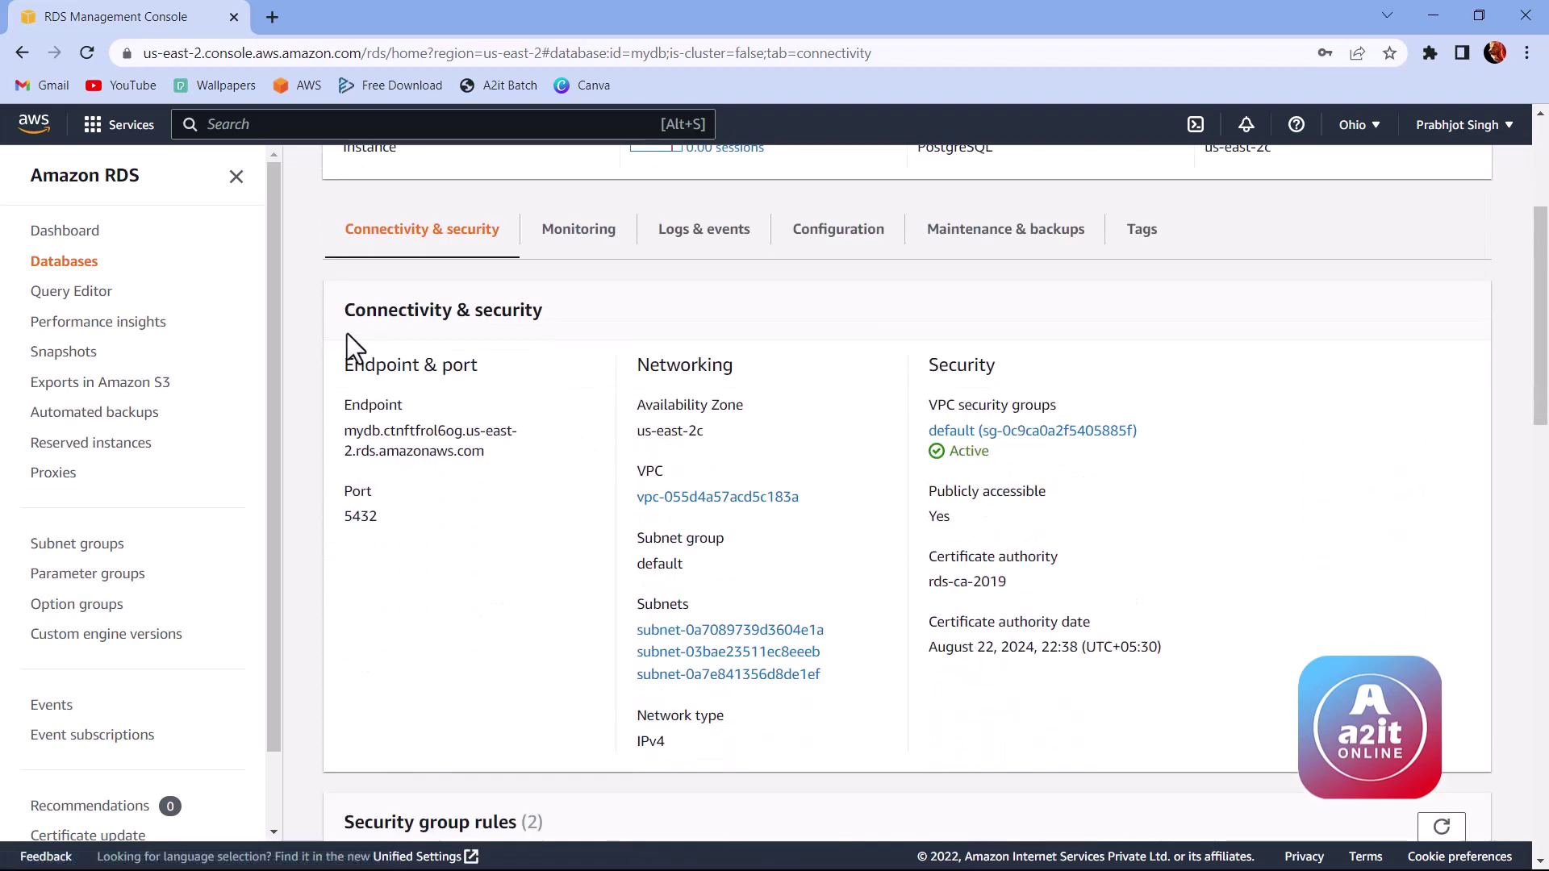
drag(351, 321, 566, 322)
click(566, 322)
drag(347, 432, 491, 459)
click(506, 453)
drag(345, 515, 391, 537)
click(379, 519)
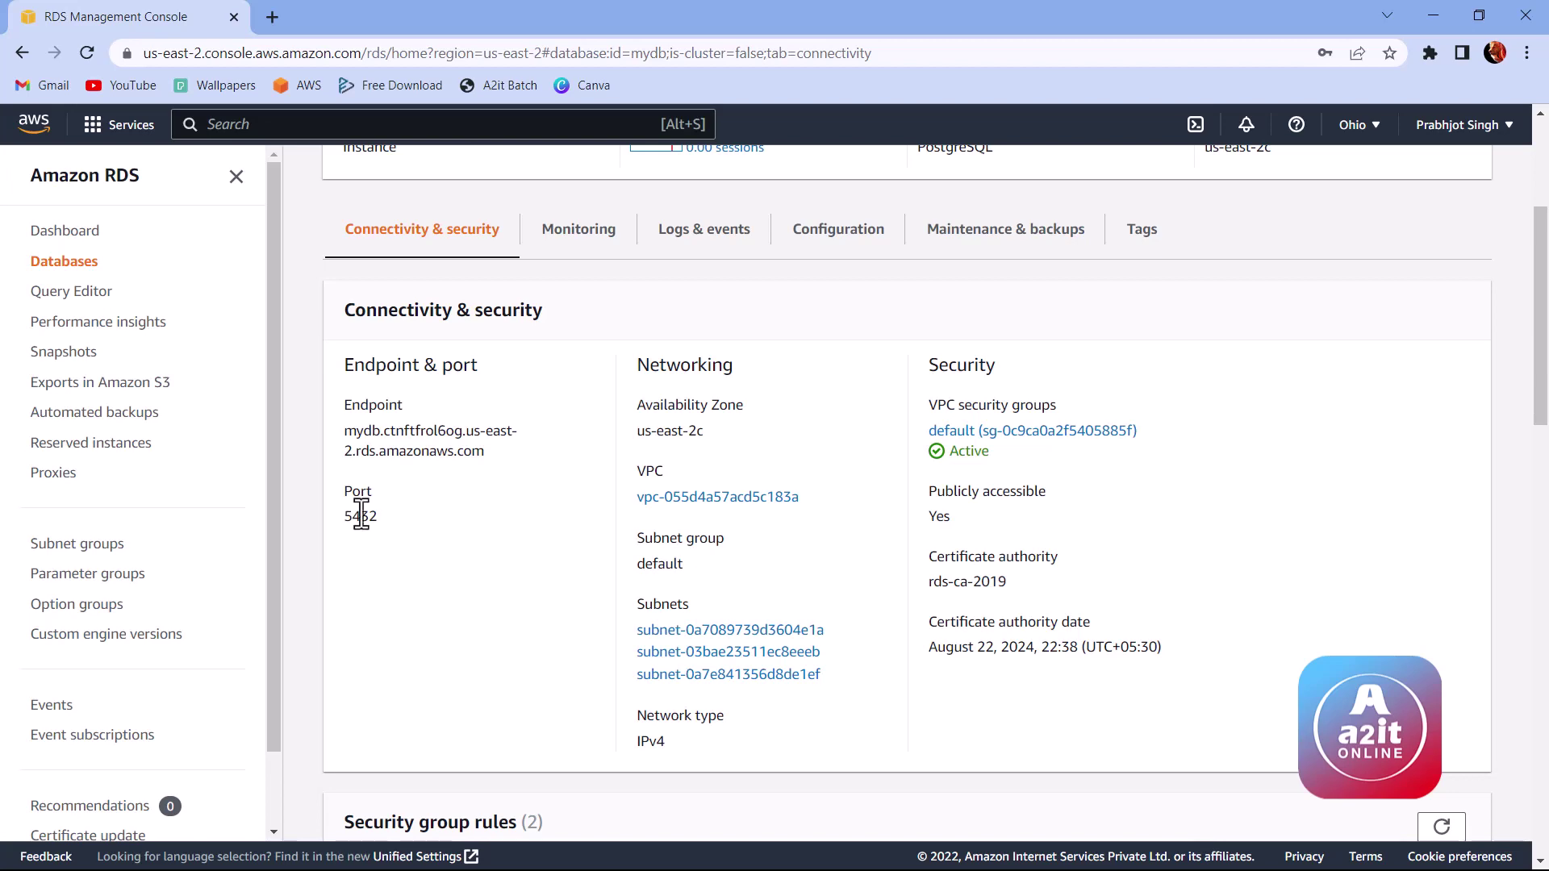
scroll(433, 533, up, 4)
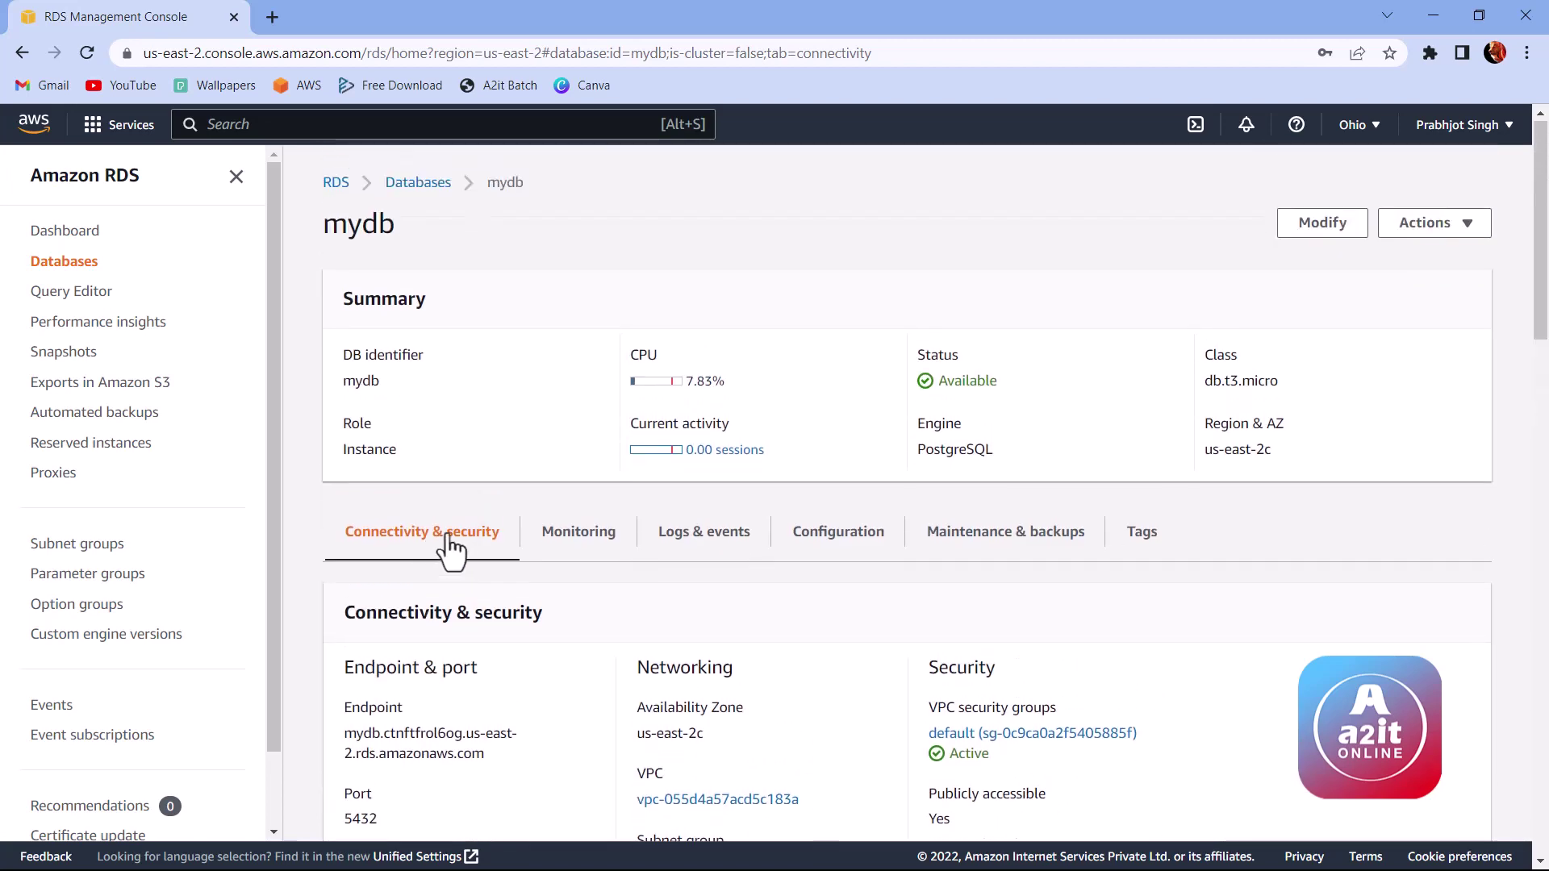
scroll(474, 549, down, 5)
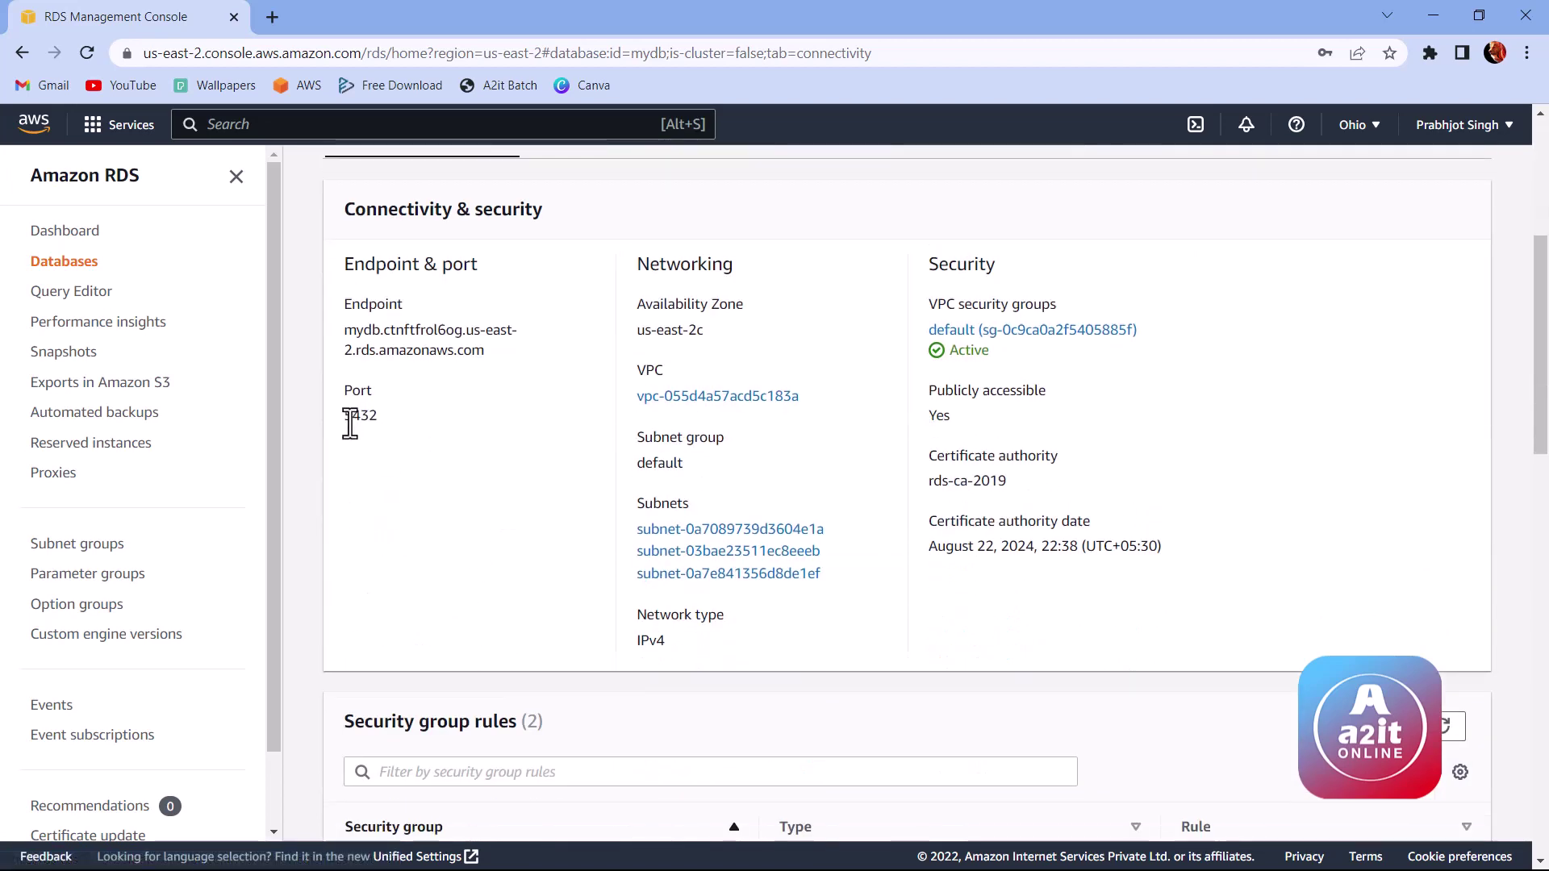
drag(345, 416, 376, 420)
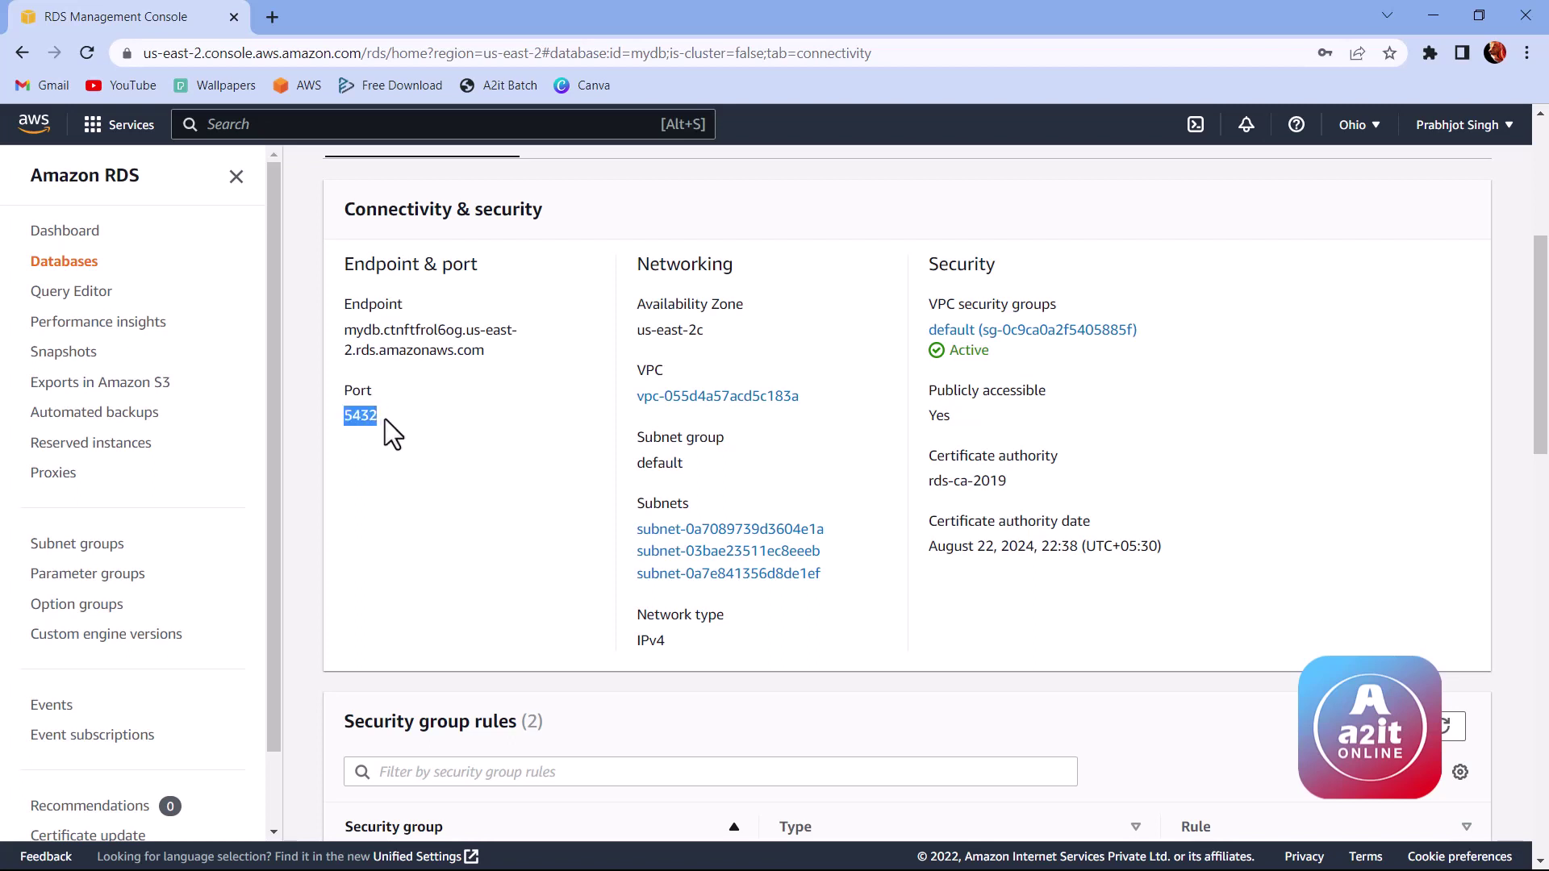
scroll(521, 482, down, 4)
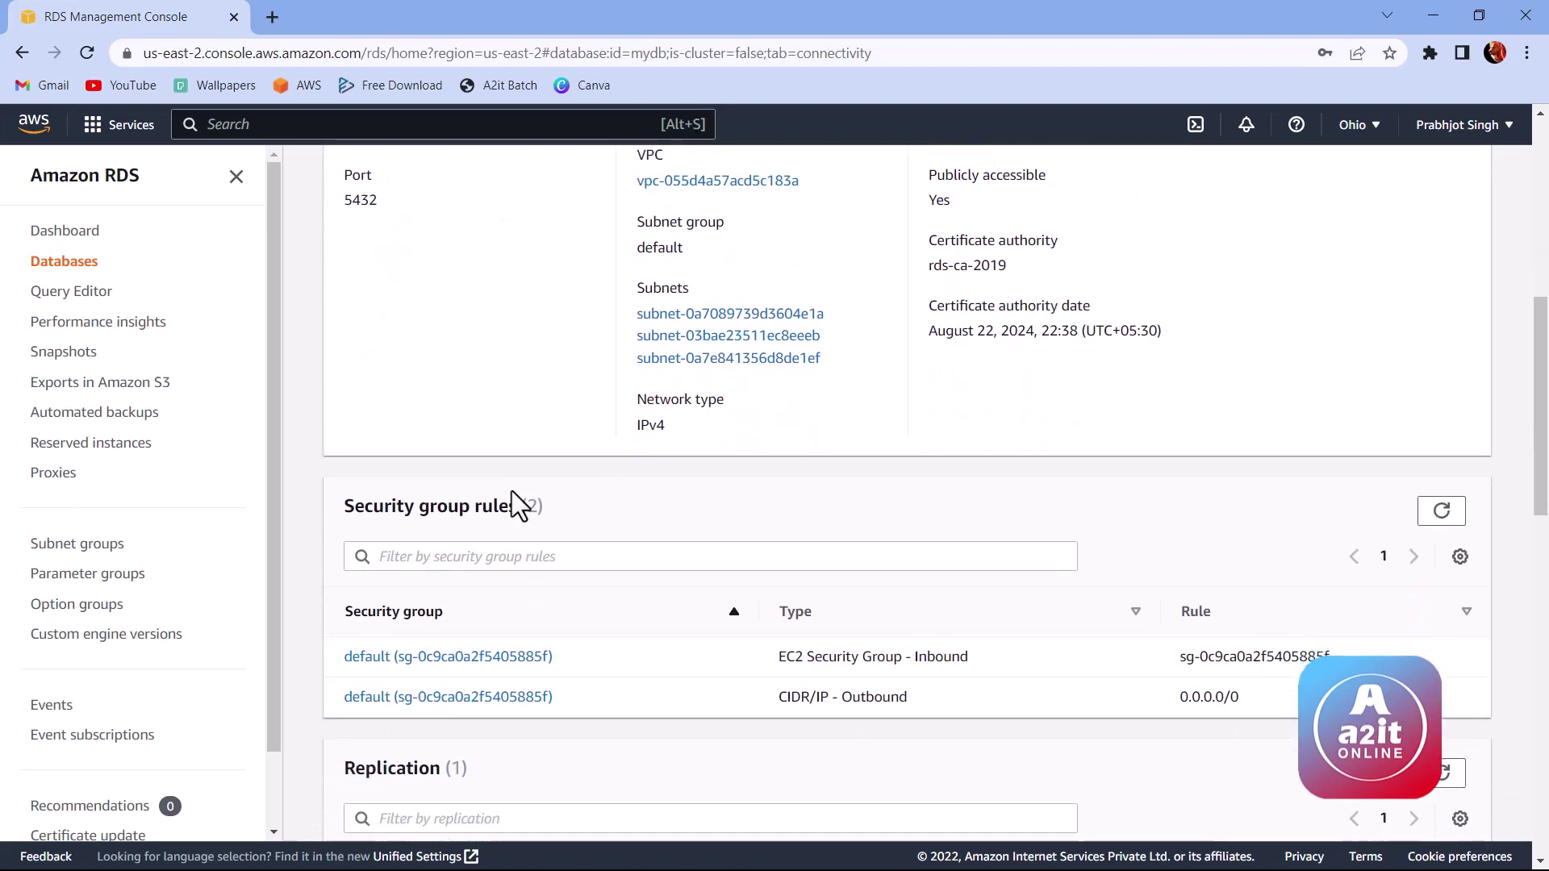
drag(342, 419, 462, 430)
click(463, 430)
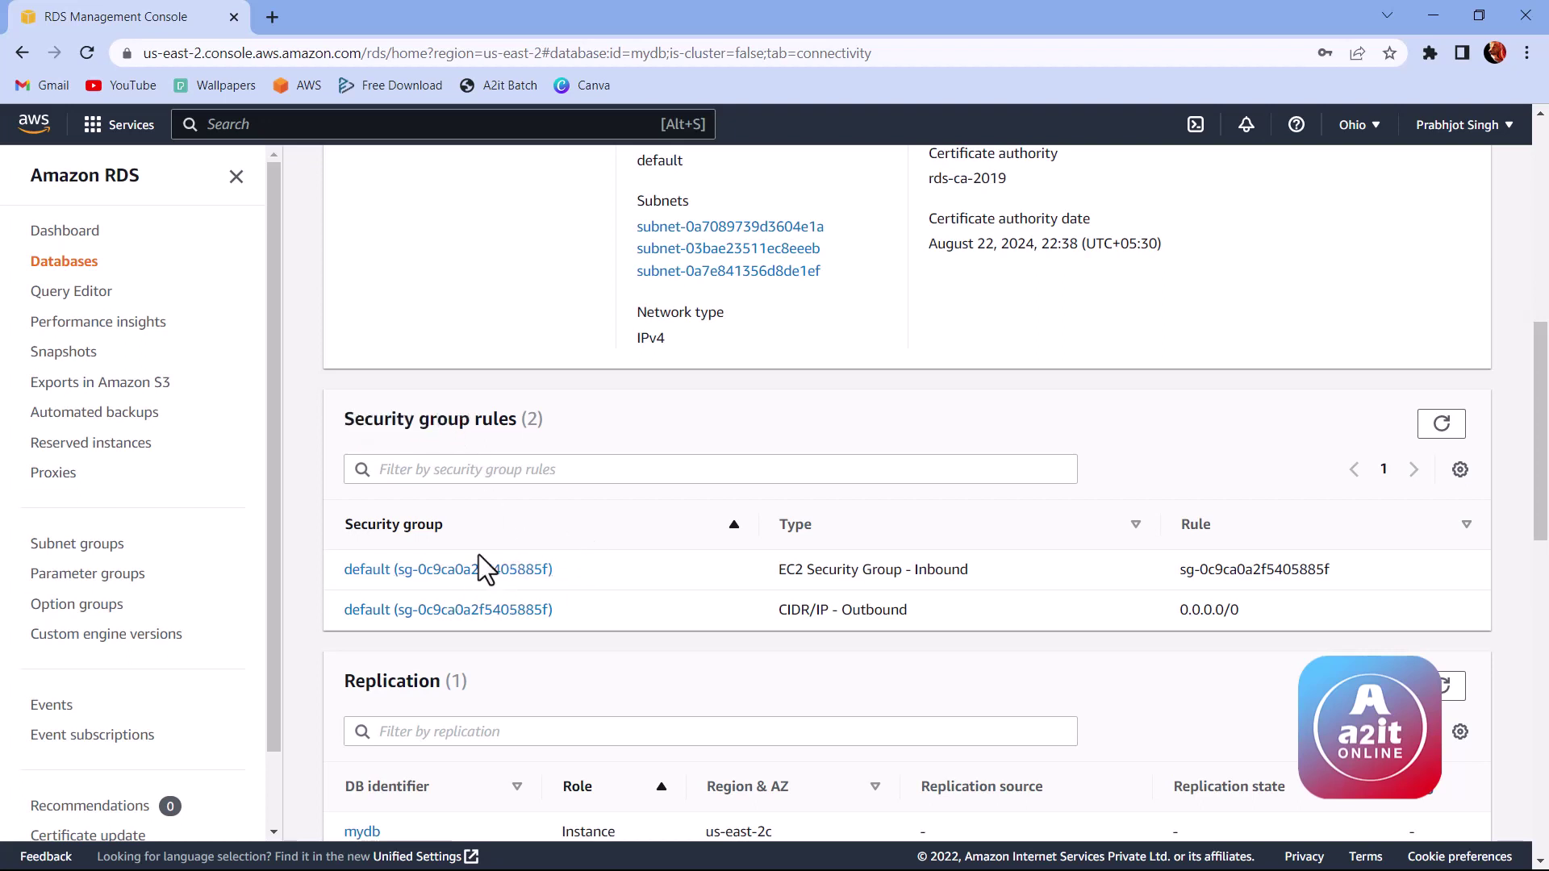
scroll(664, 584, down, 3)
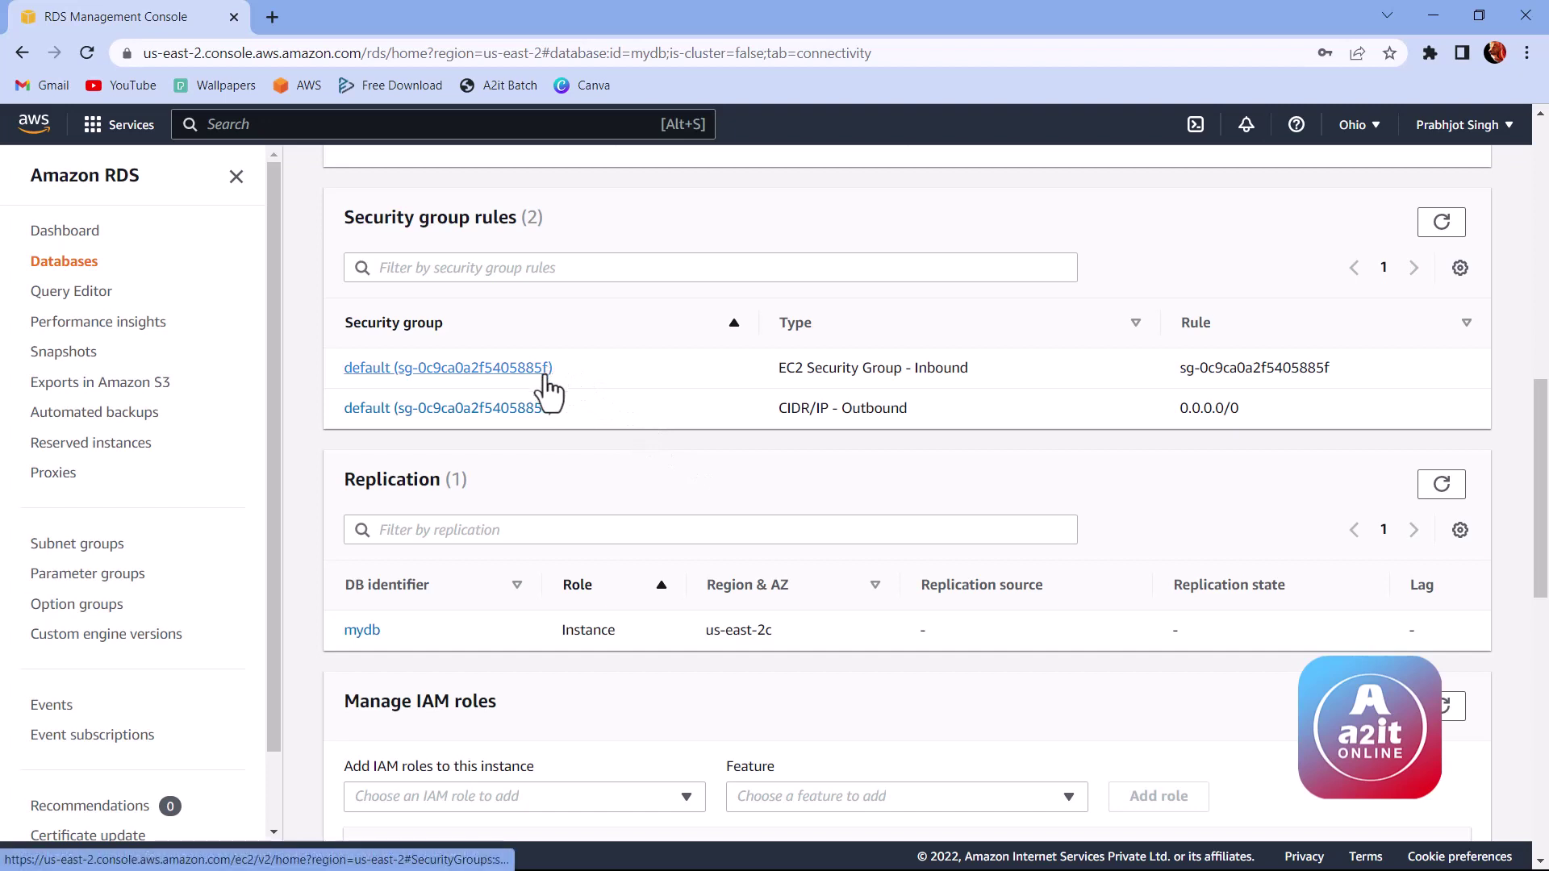
scroll(579, 397, down, 1)
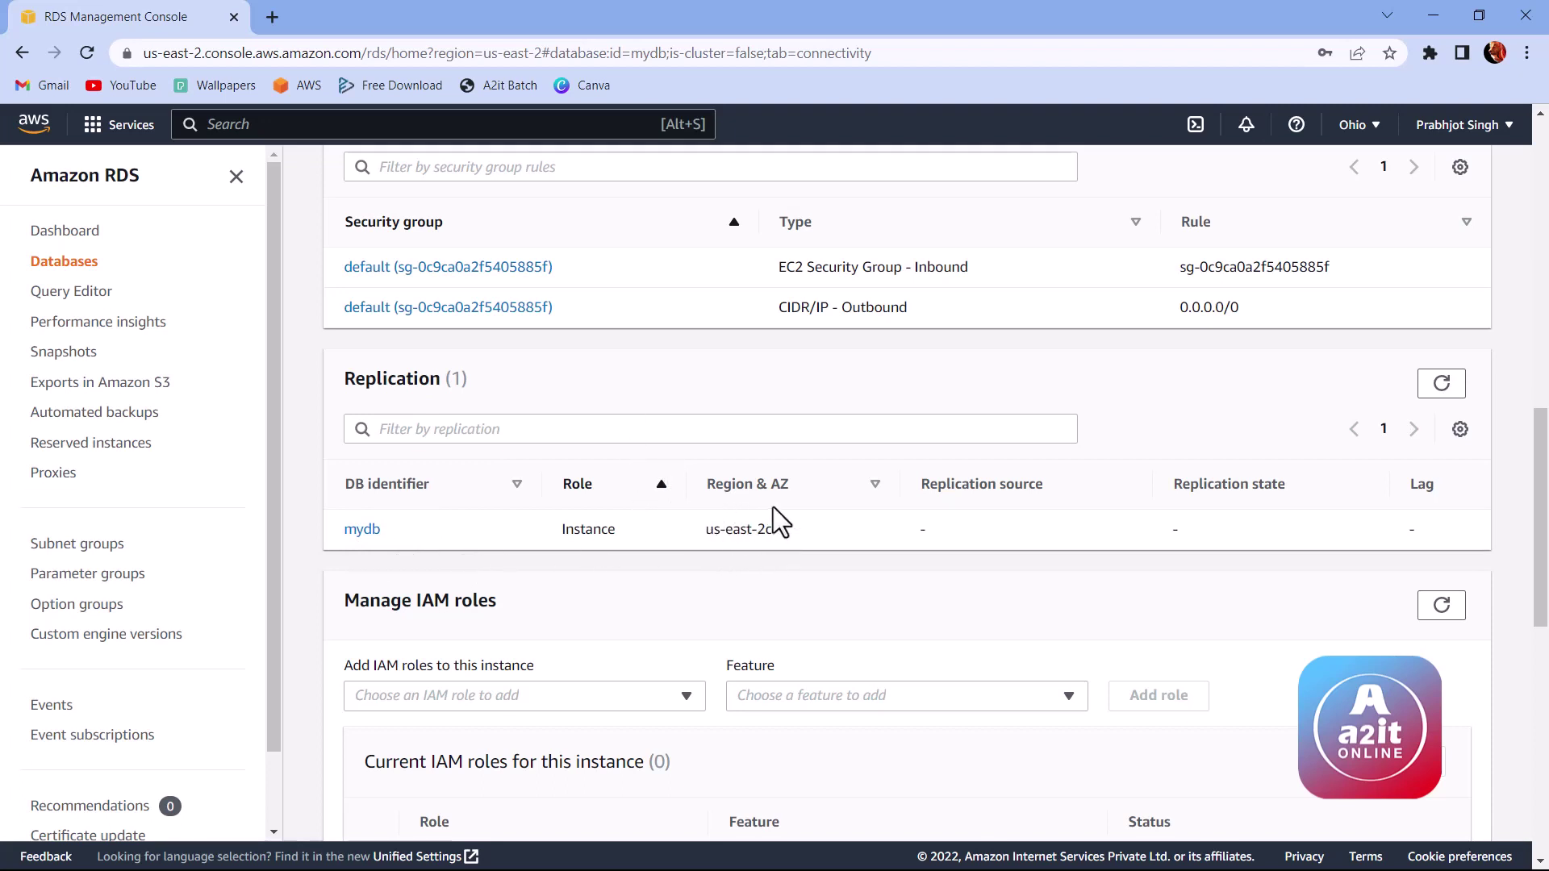
scroll(901, 500, down, 3)
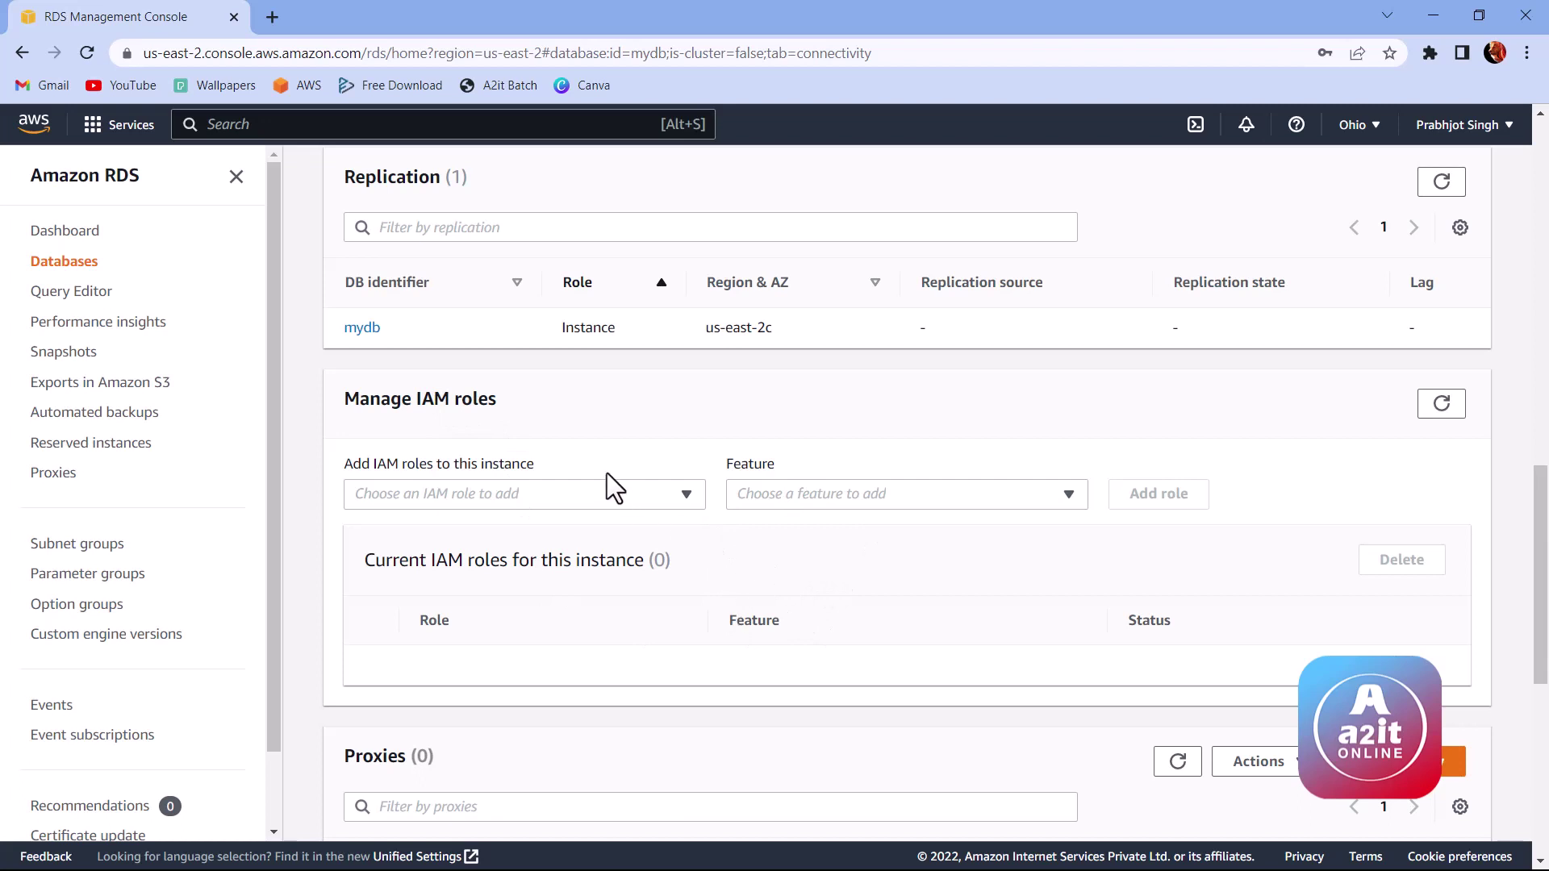
click(586, 488)
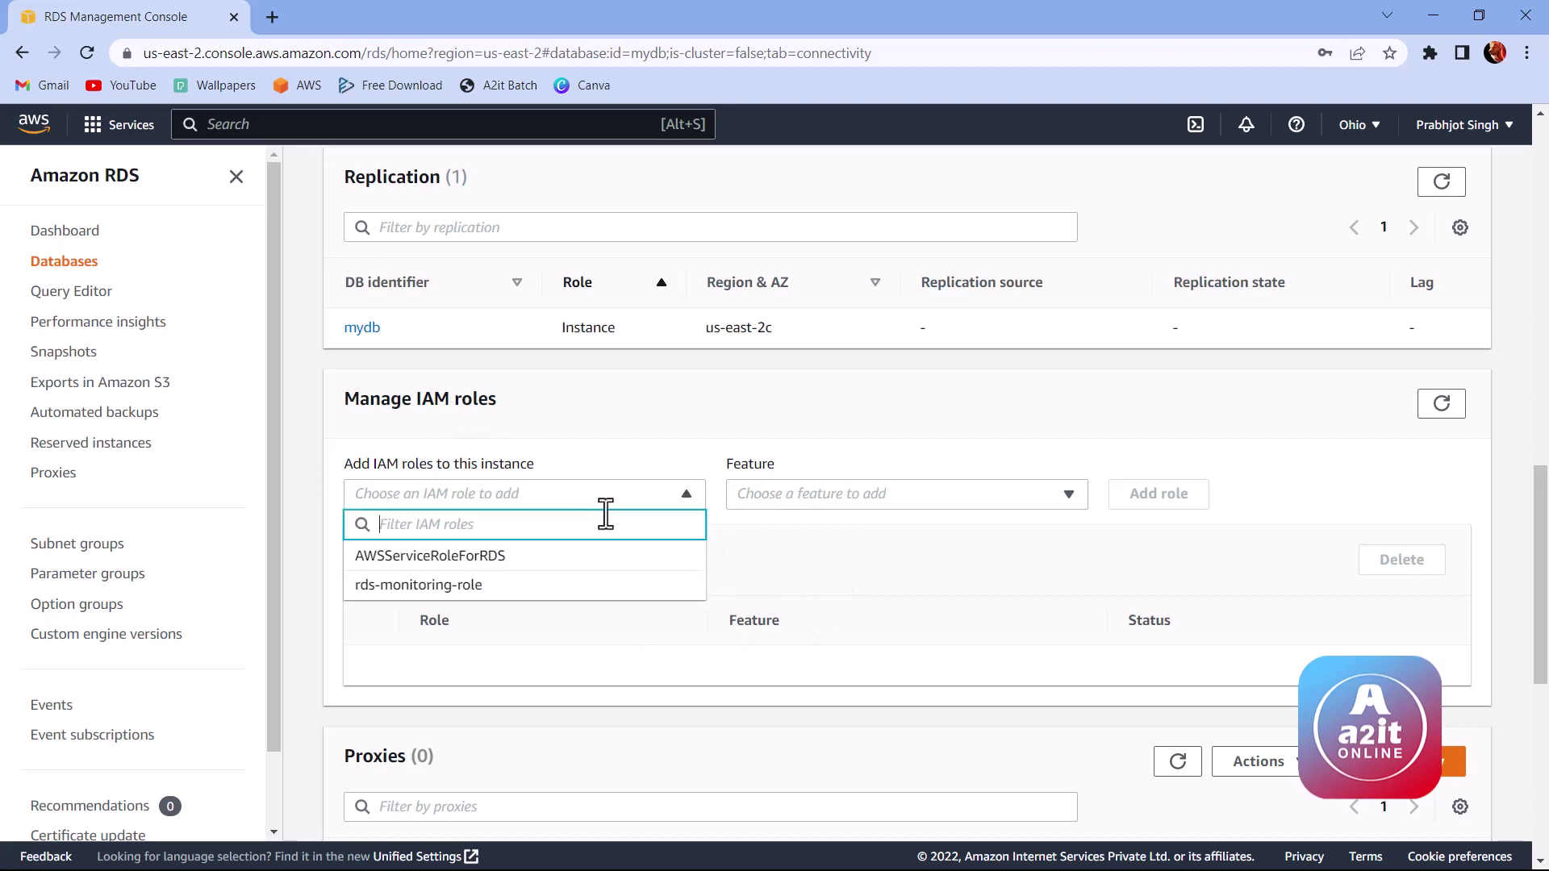
click(632, 442)
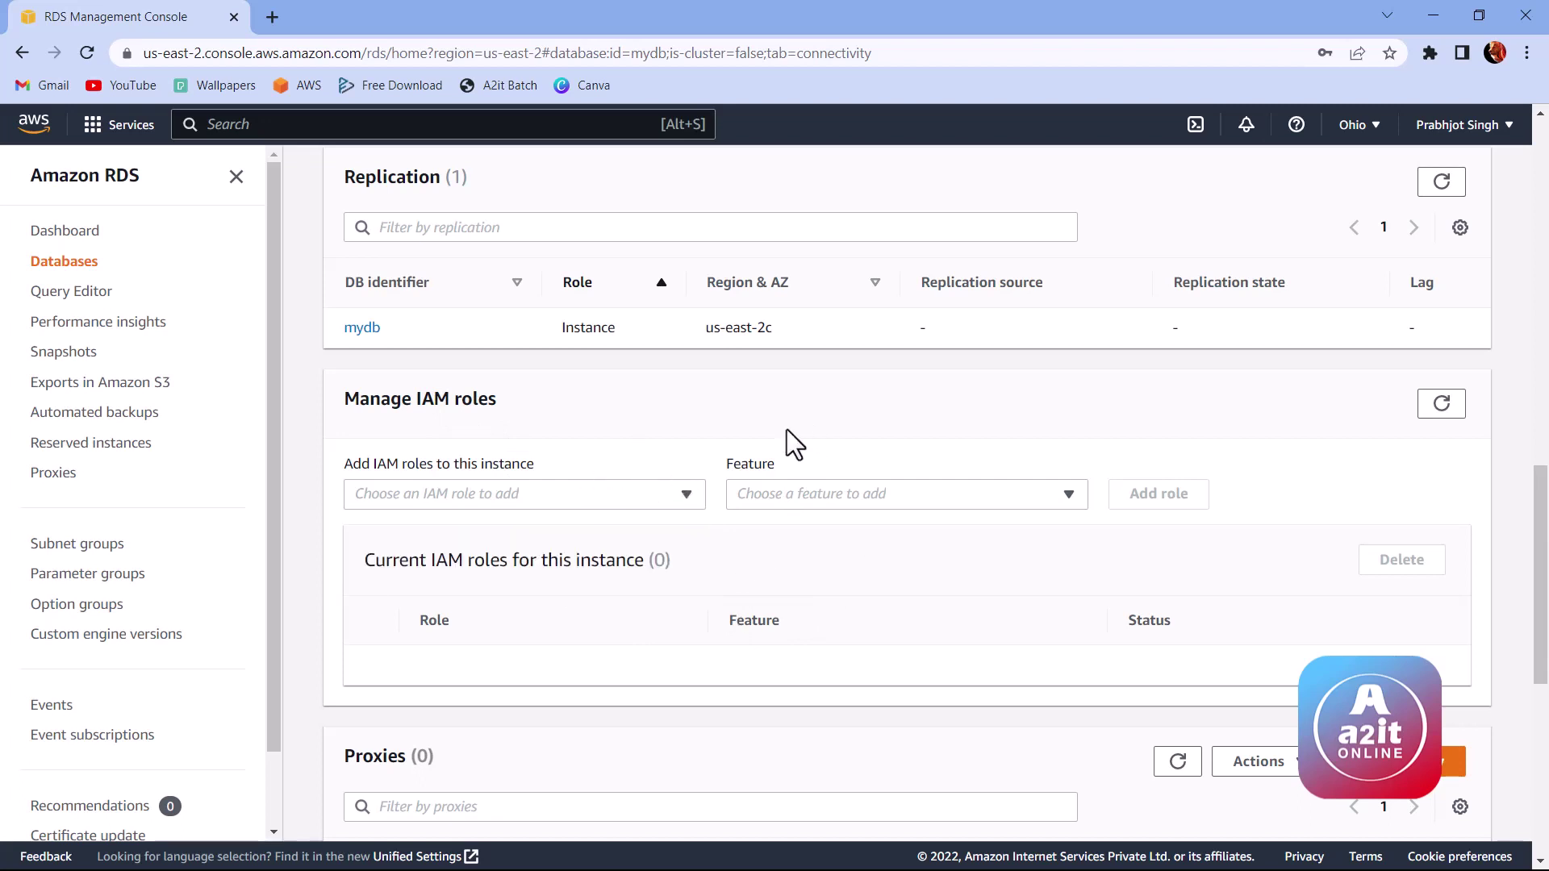
scroll(694, 502, down, 5)
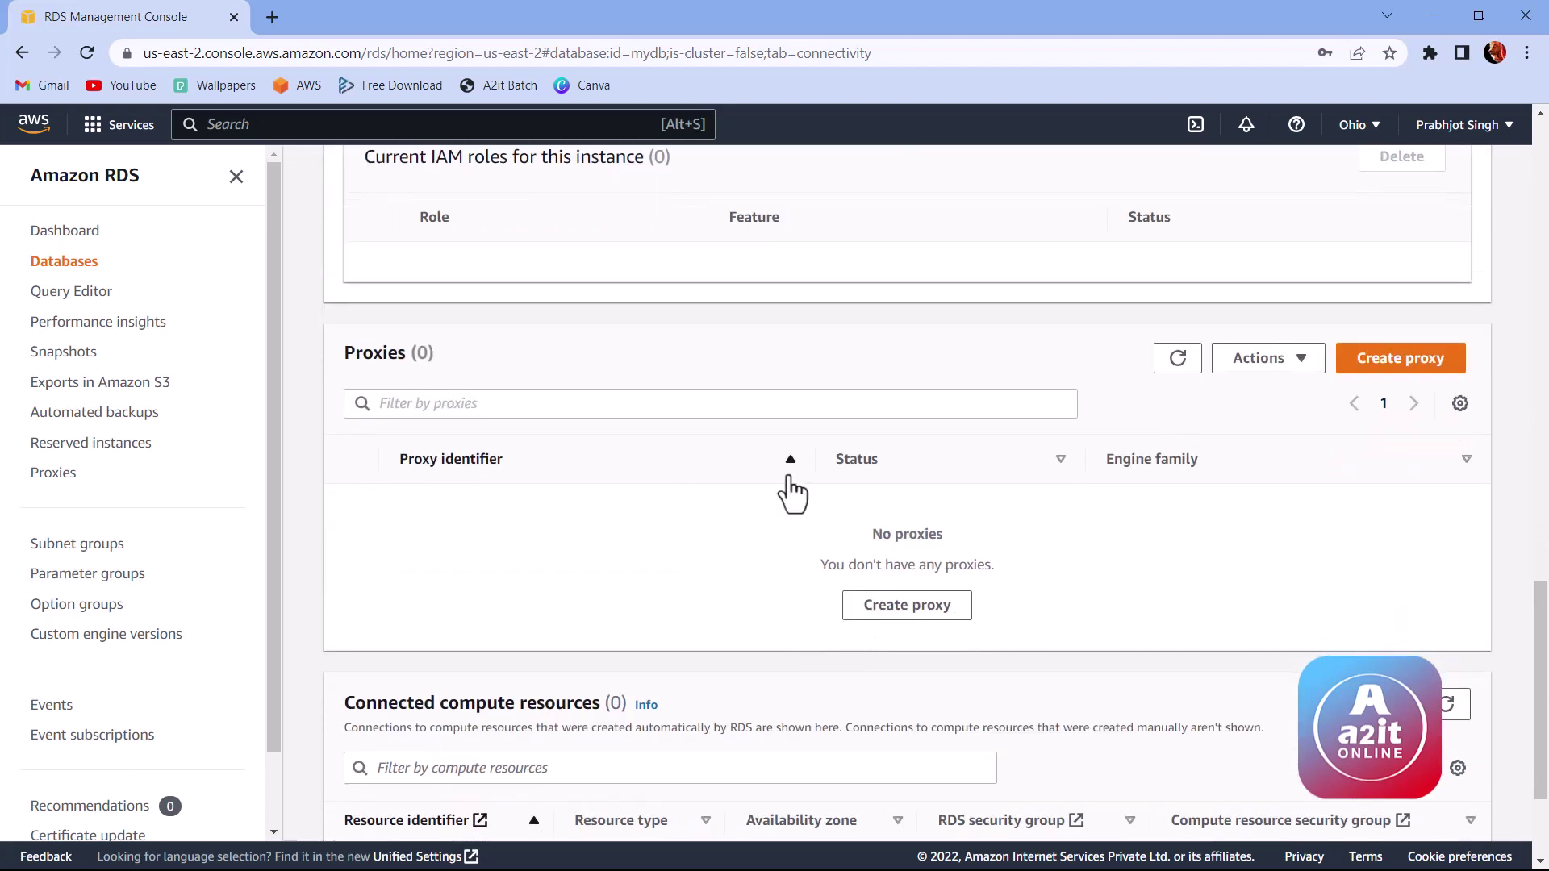
scroll(738, 500, down, 2)
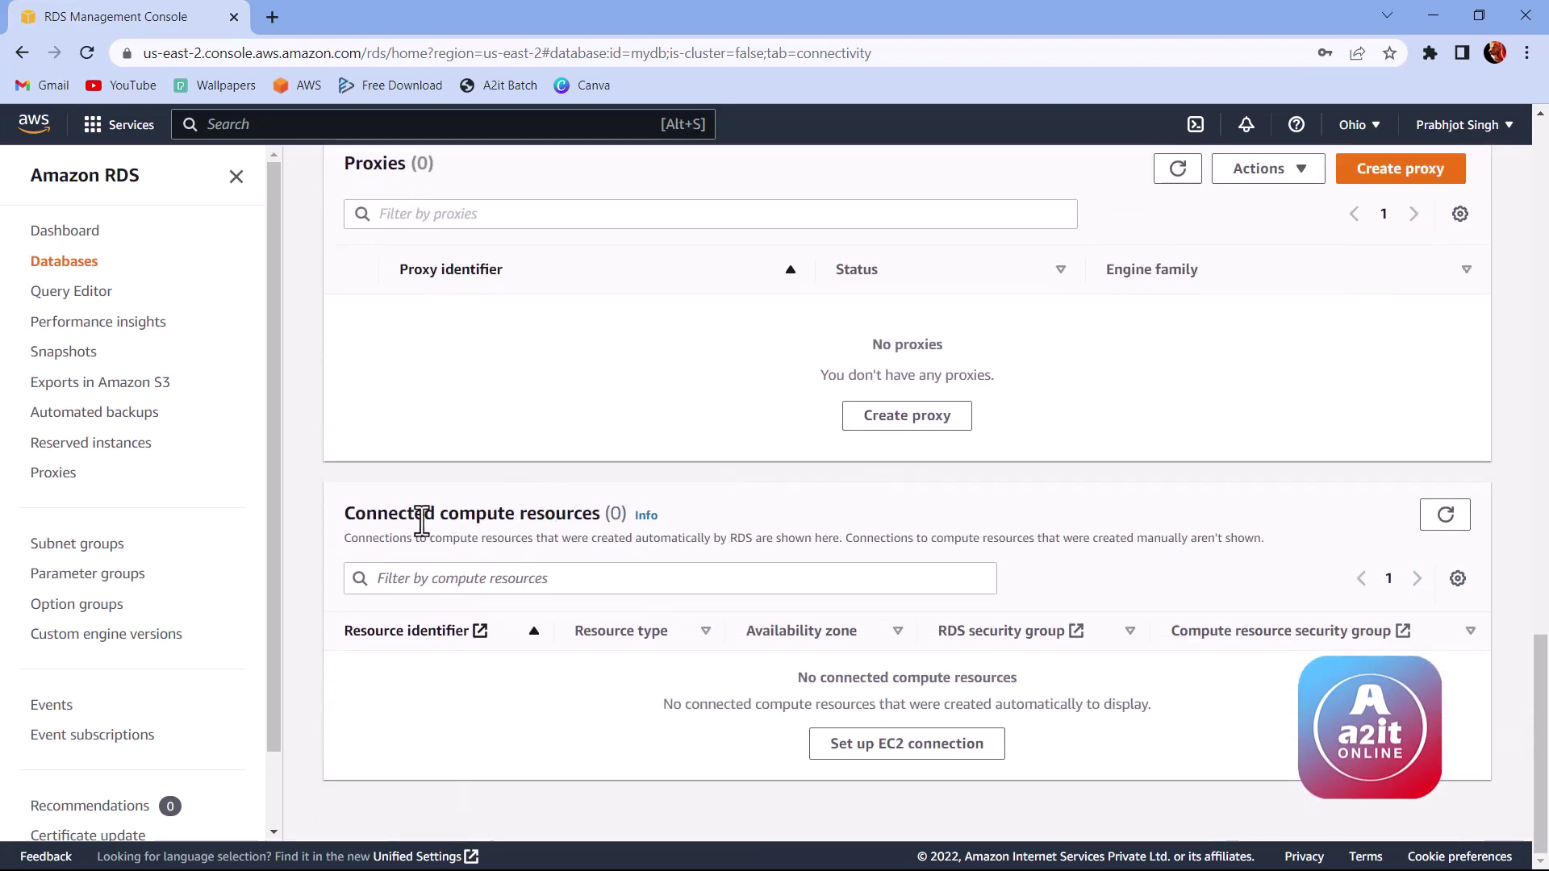
drag(345, 513, 598, 525)
click(598, 525)
scroll(855, 700, up, 8)
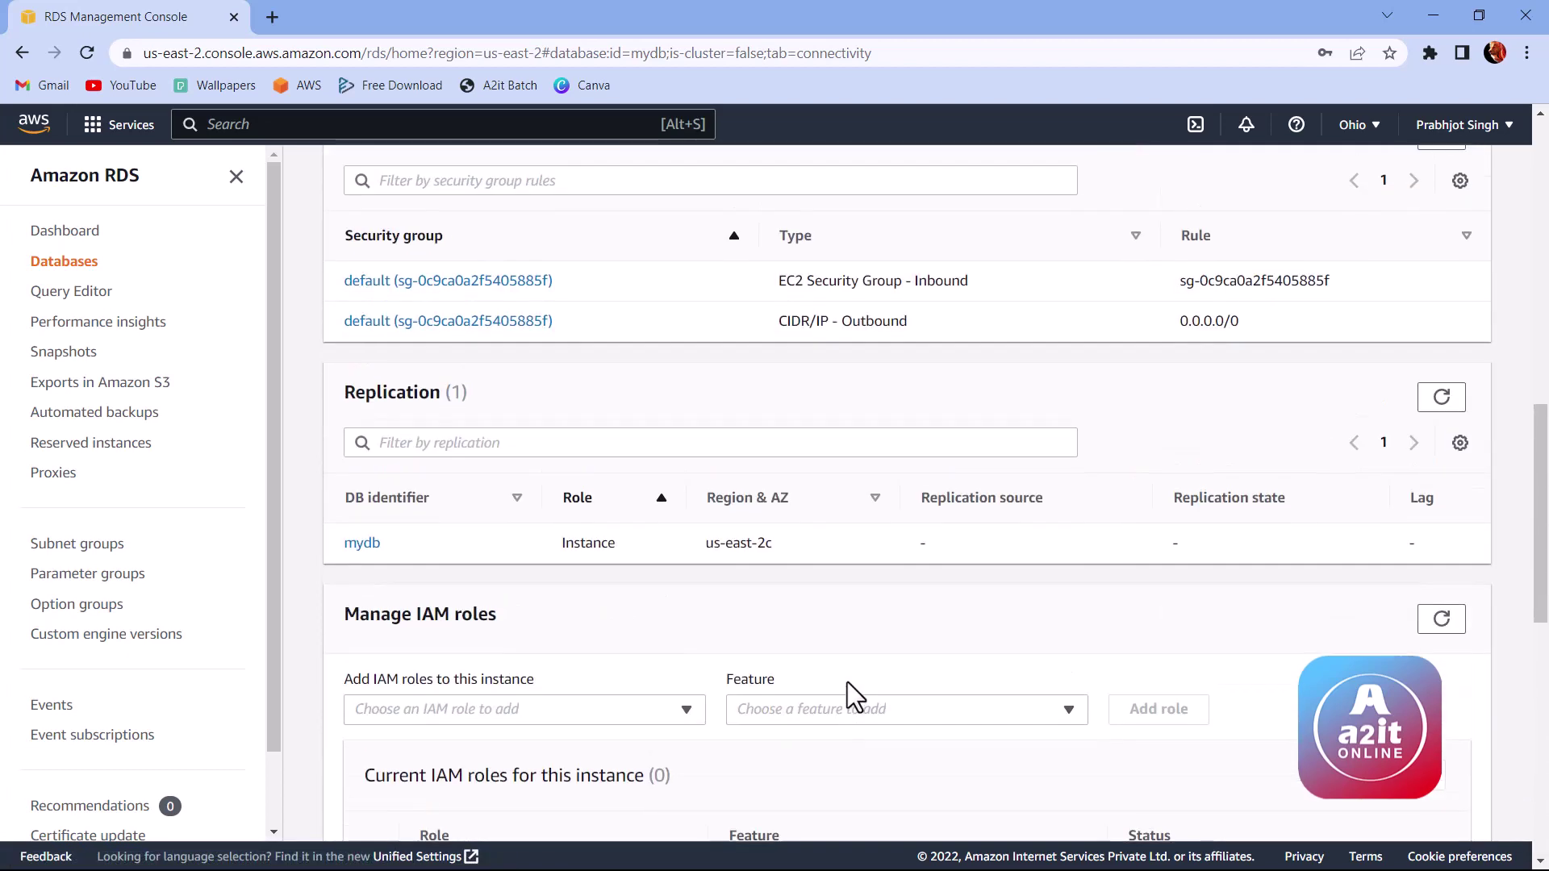
scroll(848, 676, up, 10)
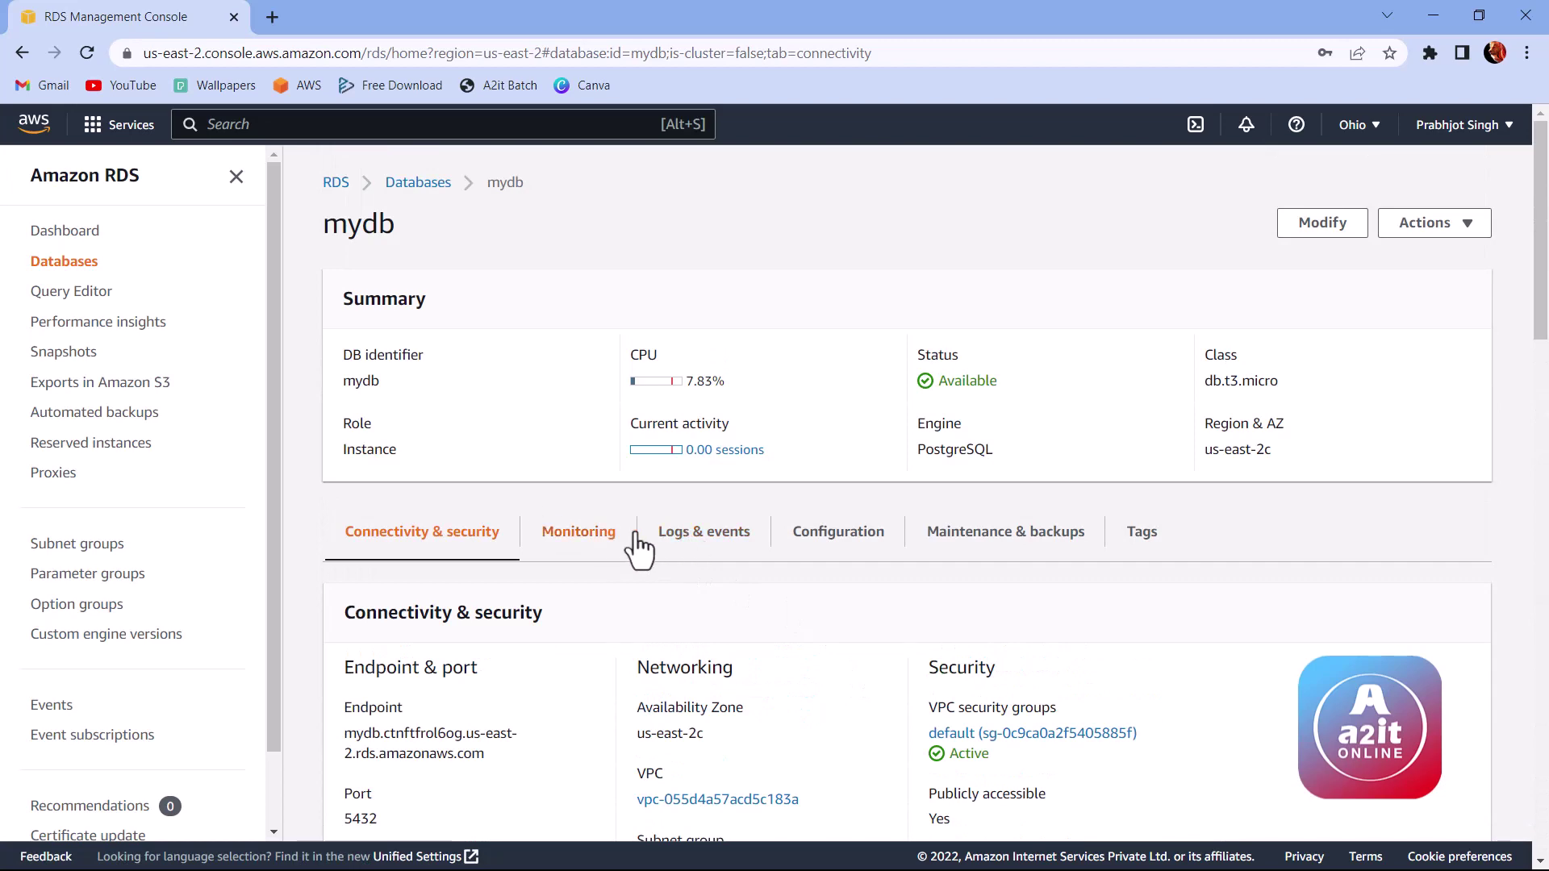
Step: Scroll through mydb's CloudWatch Monitoring charts, then move to the Logs & events tab
click(577, 537)
scroll(753, 489, down, 3)
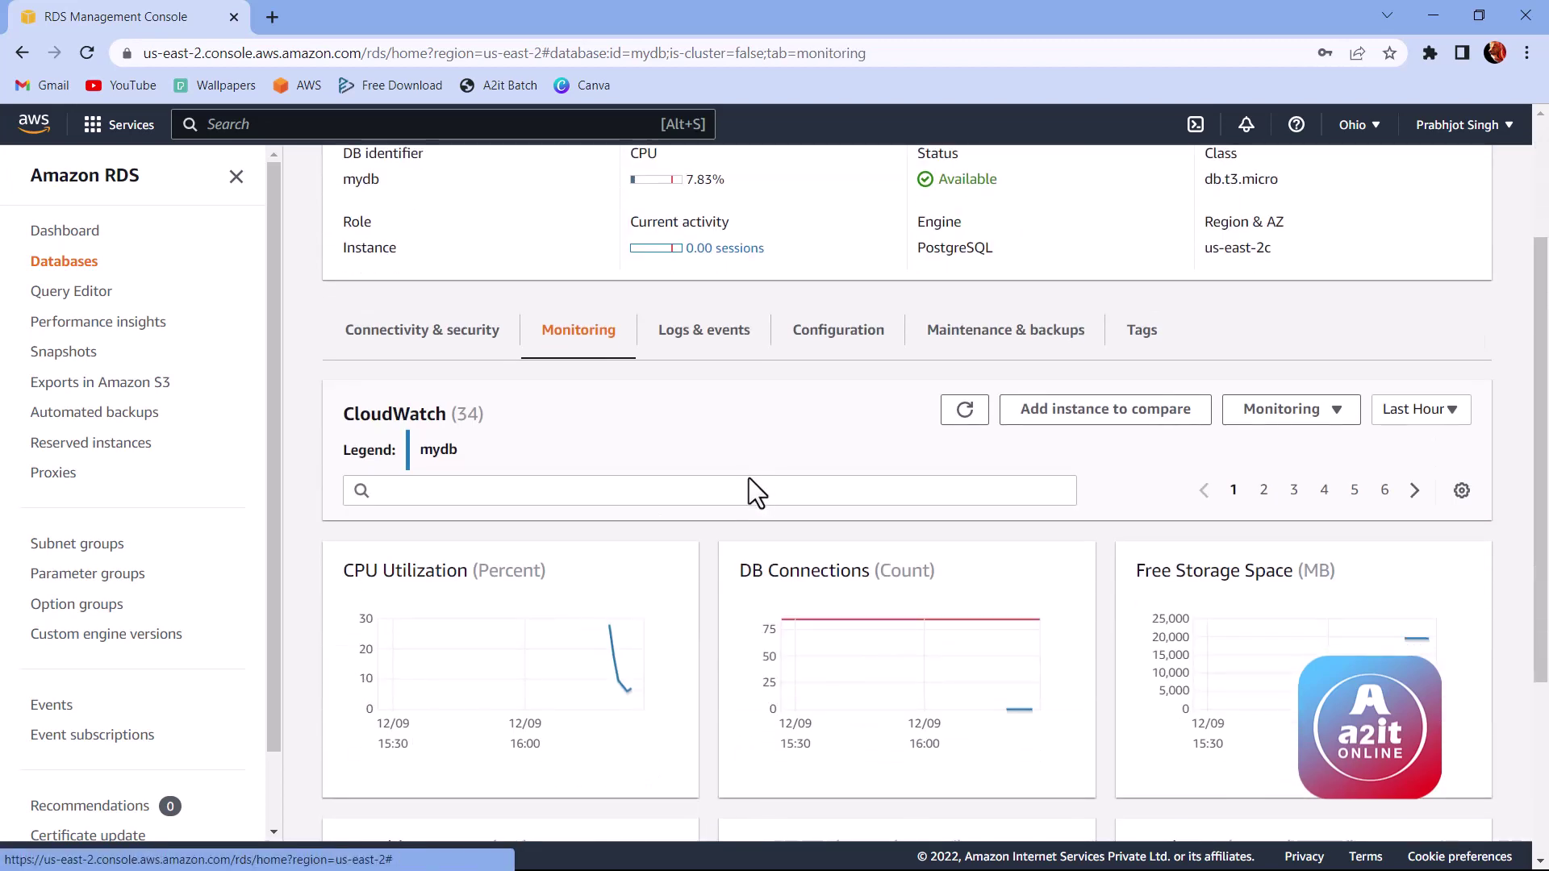
scroll(749, 478, down, 4)
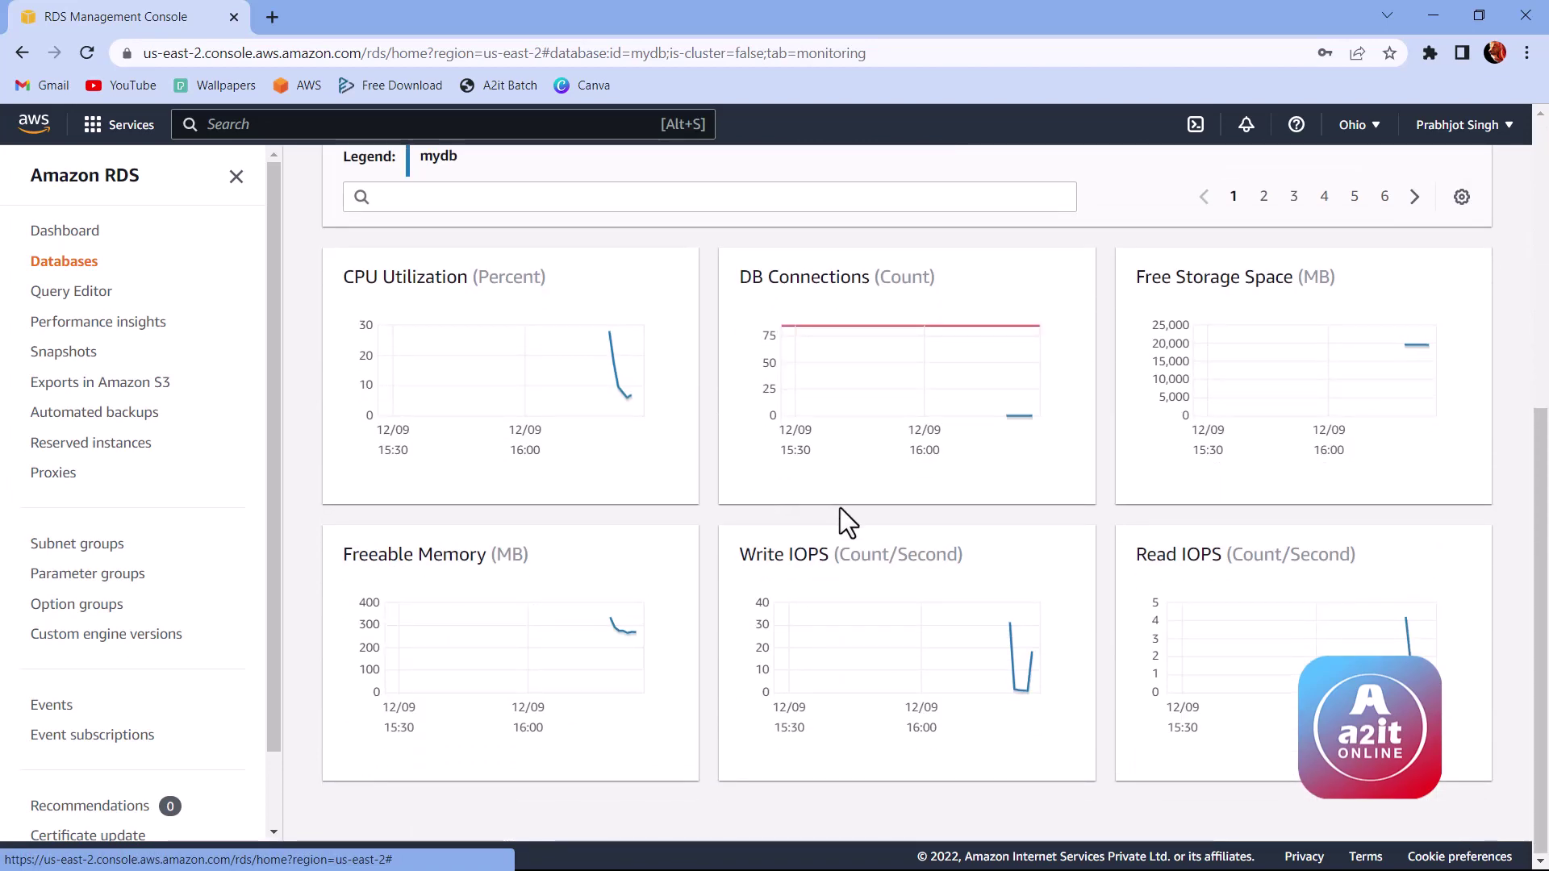
scroll(831, 508, up, 5)
scroll(1202, 601, down, 4)
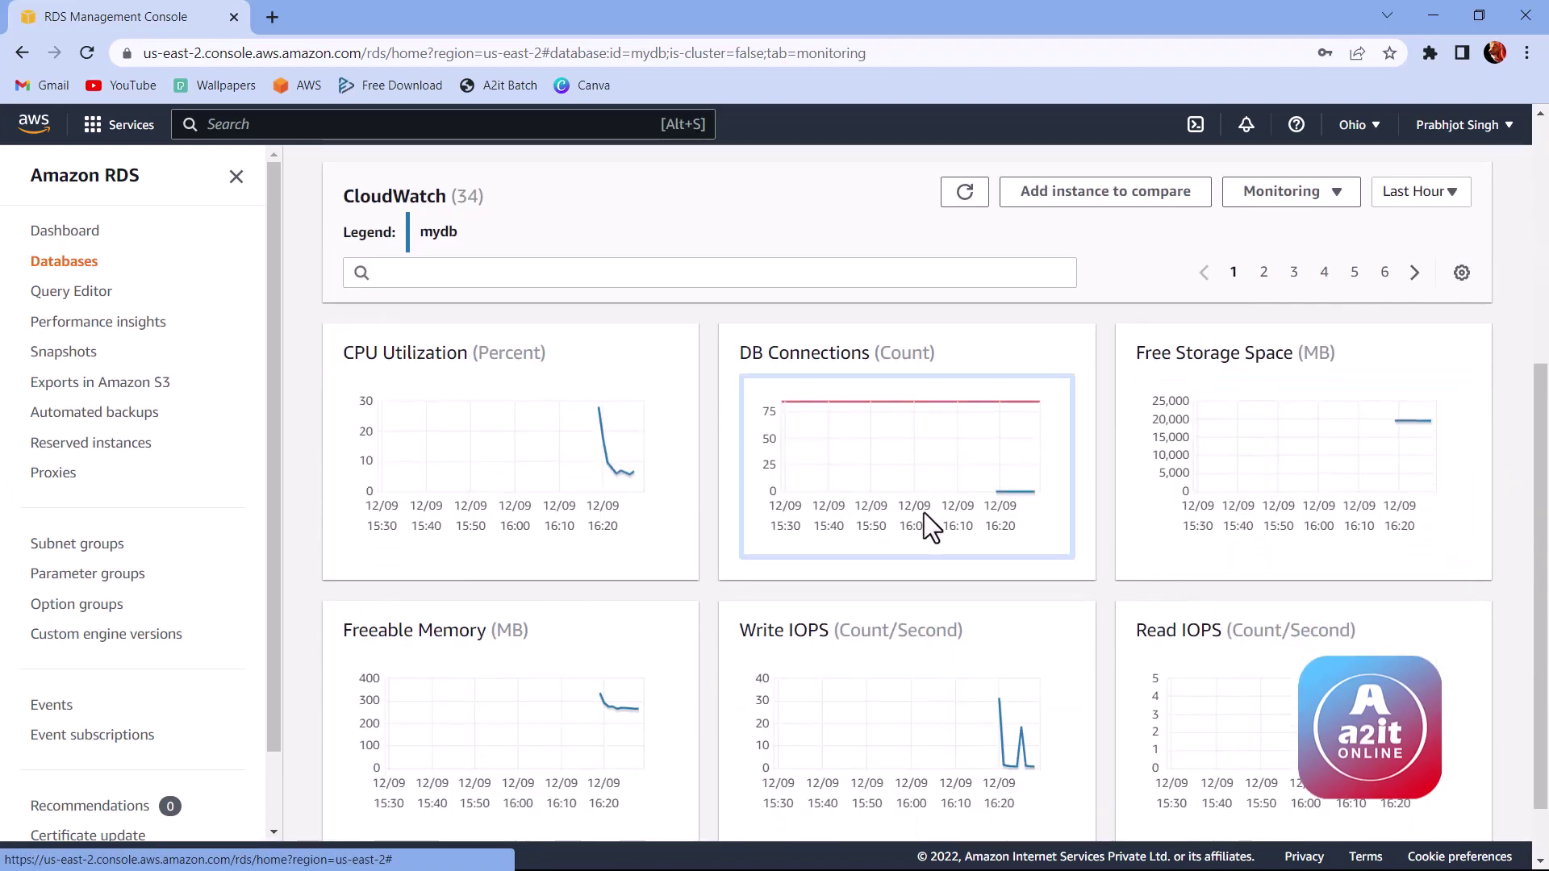
scroll(925, 516, down, 1)
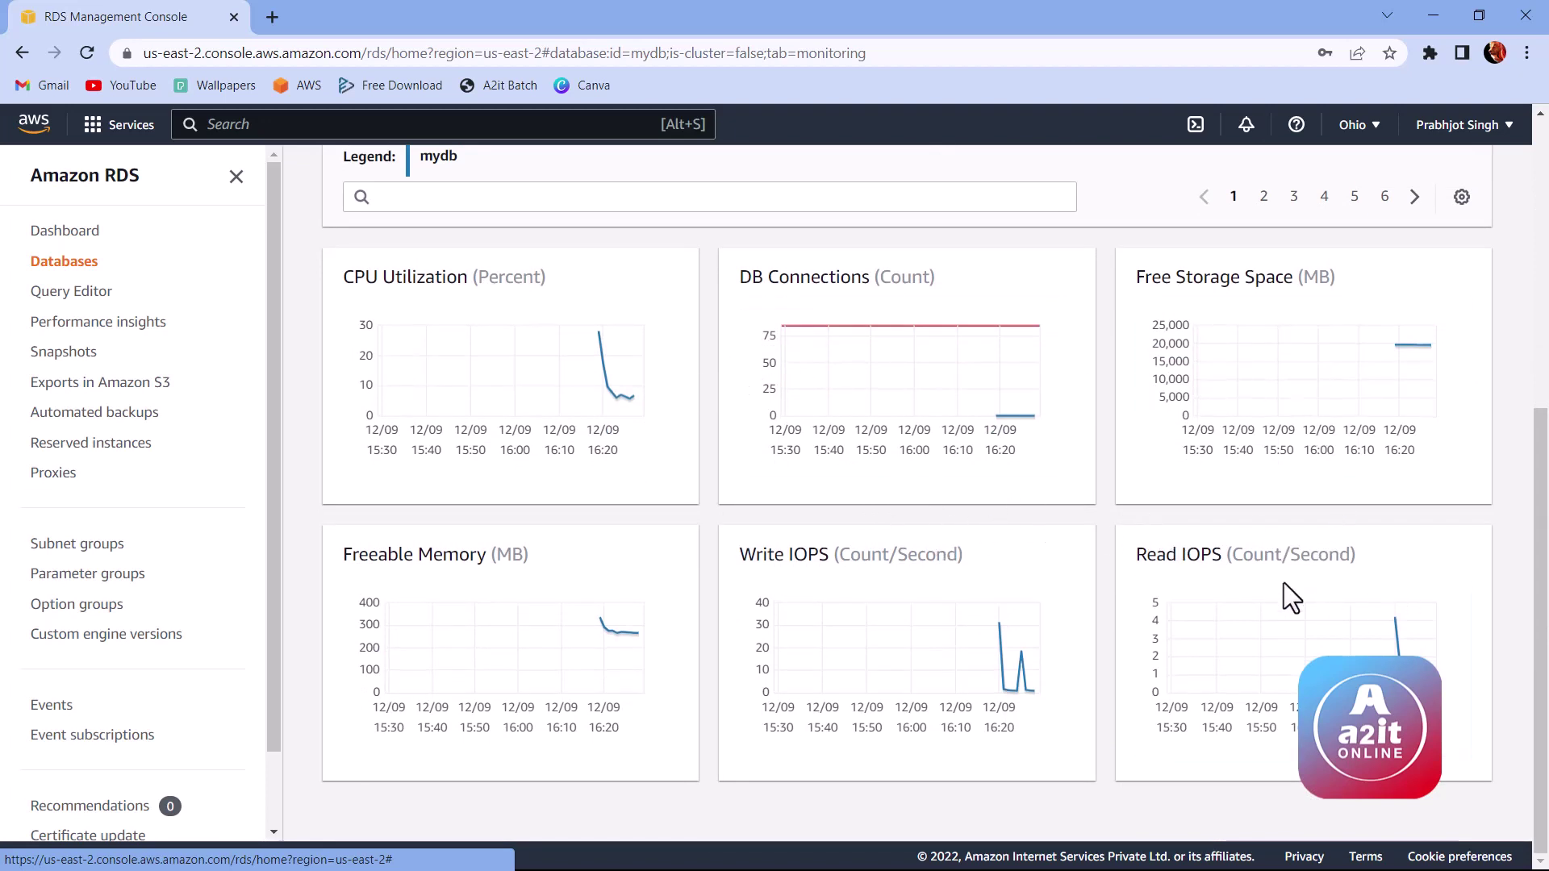
scroll(831, 534, up, 3)
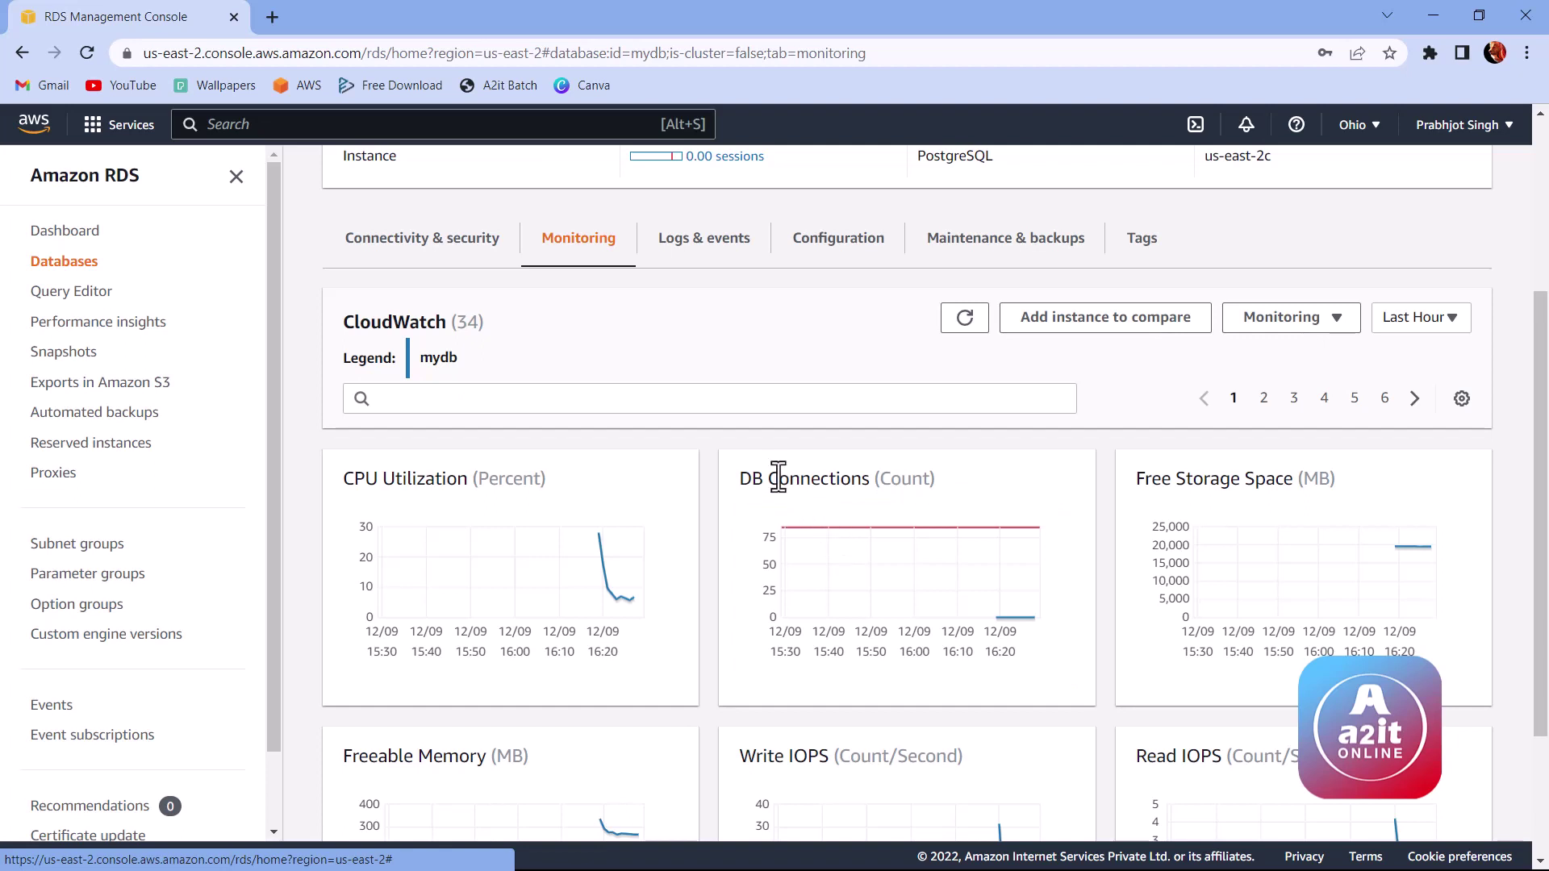
click(708, 250)
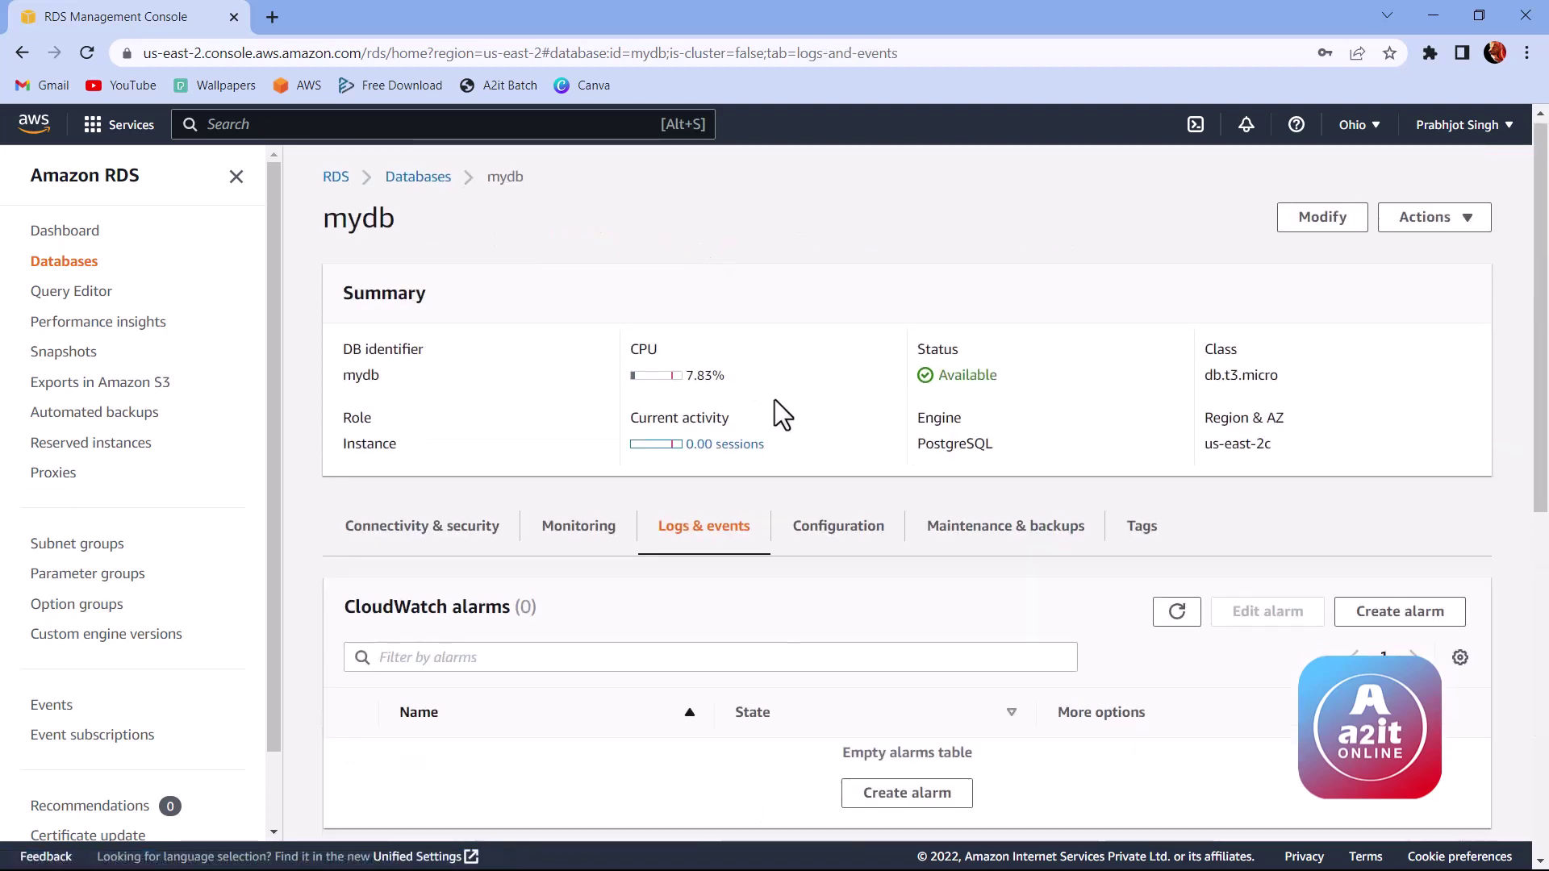
Step: Scroll through mydb's Logs & events tab to review its alarms, recent events and logs
scroll(775, 400, down, 1)
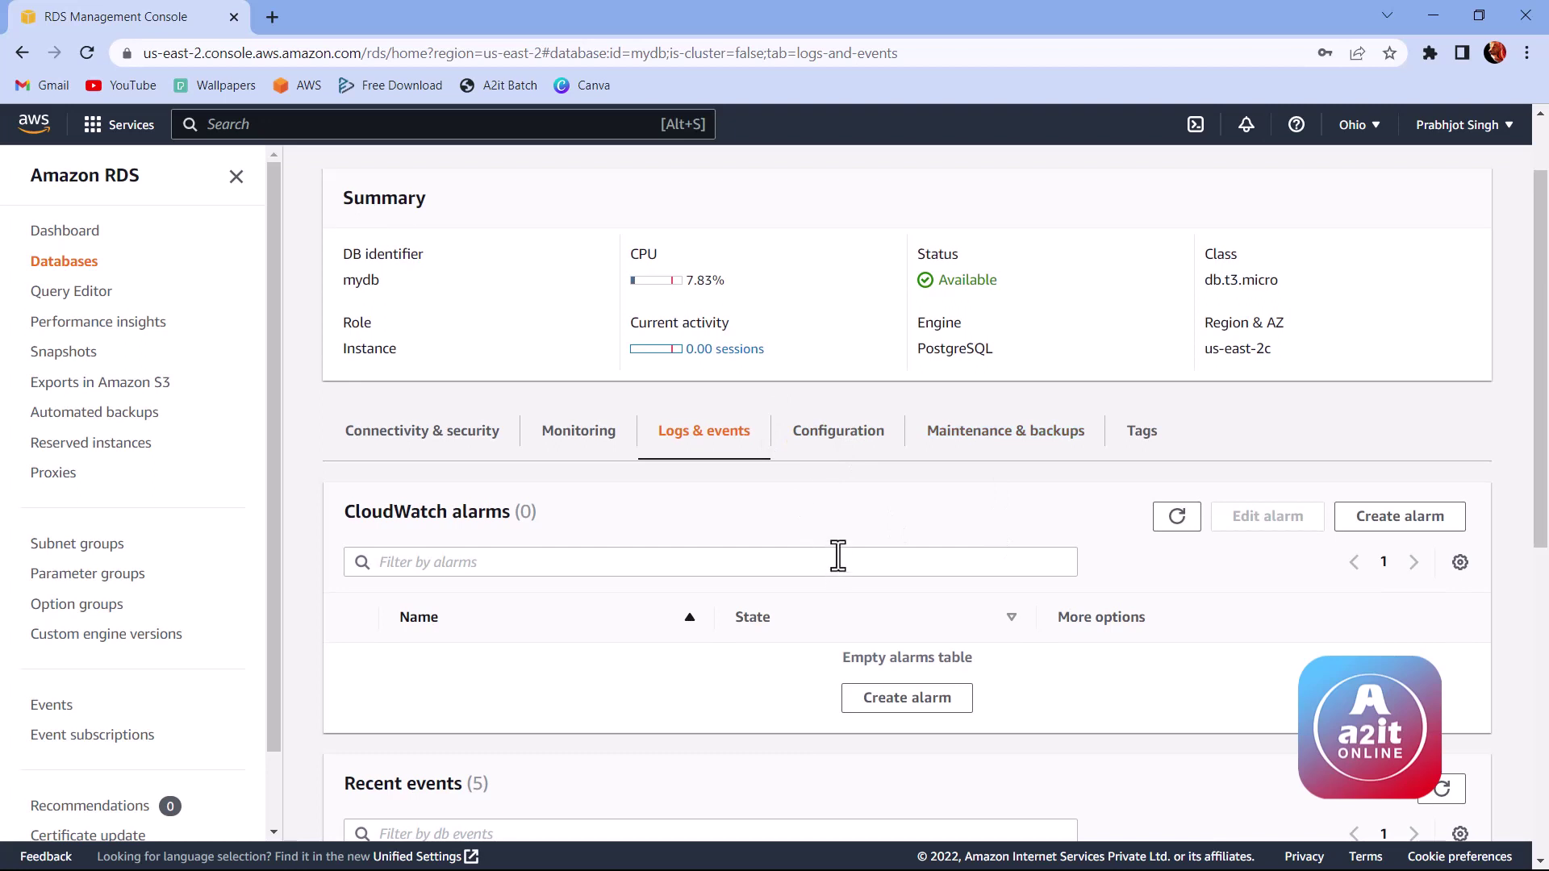
scroll(837, 555, down, 2)
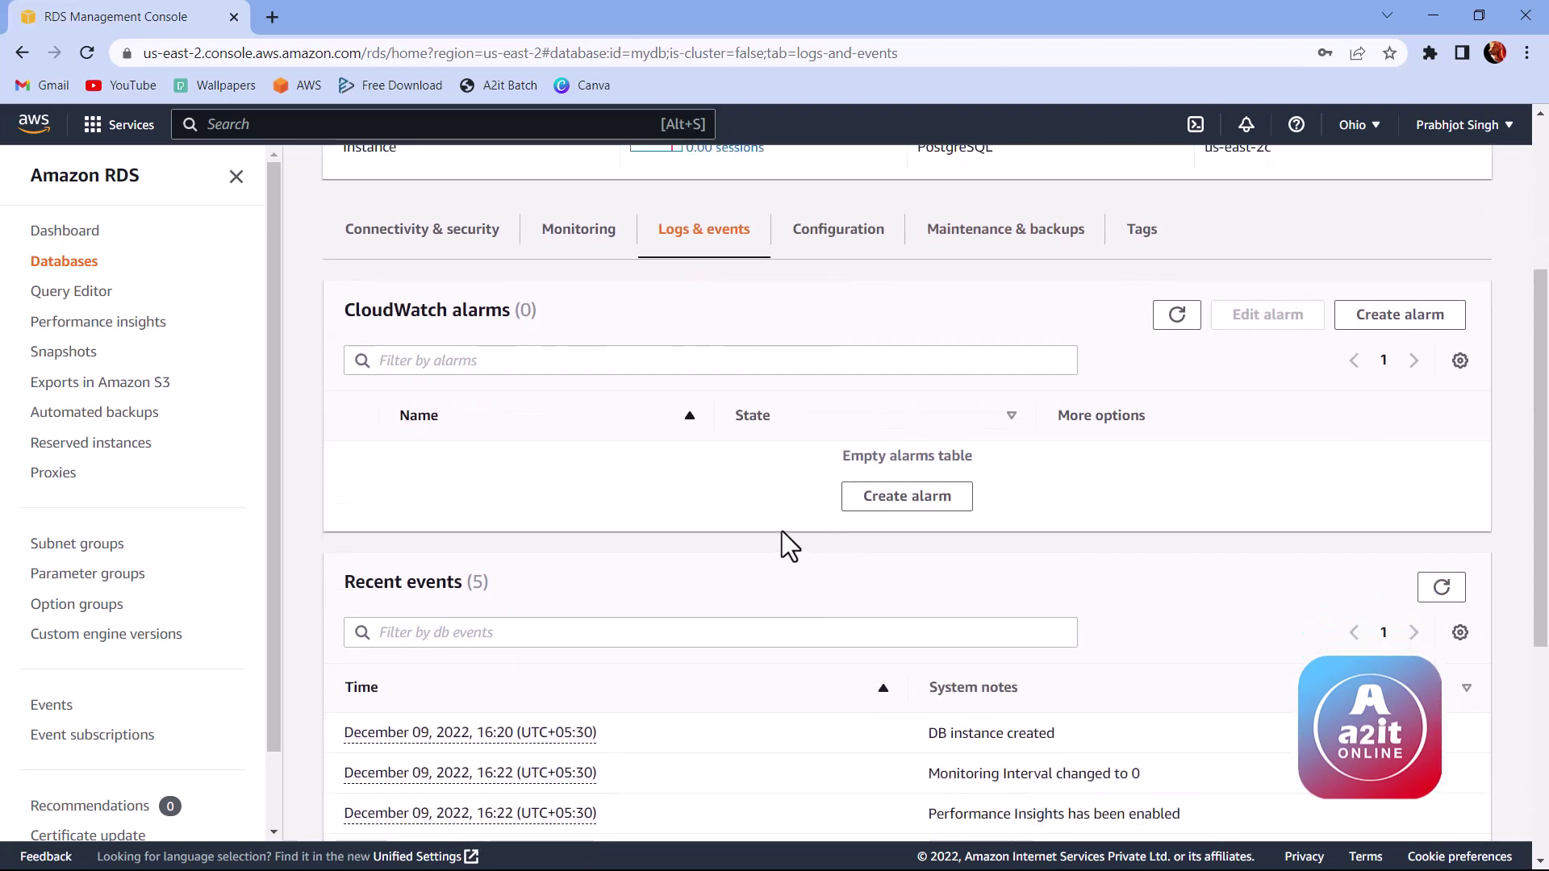
scroll(782, 530, down, 3)
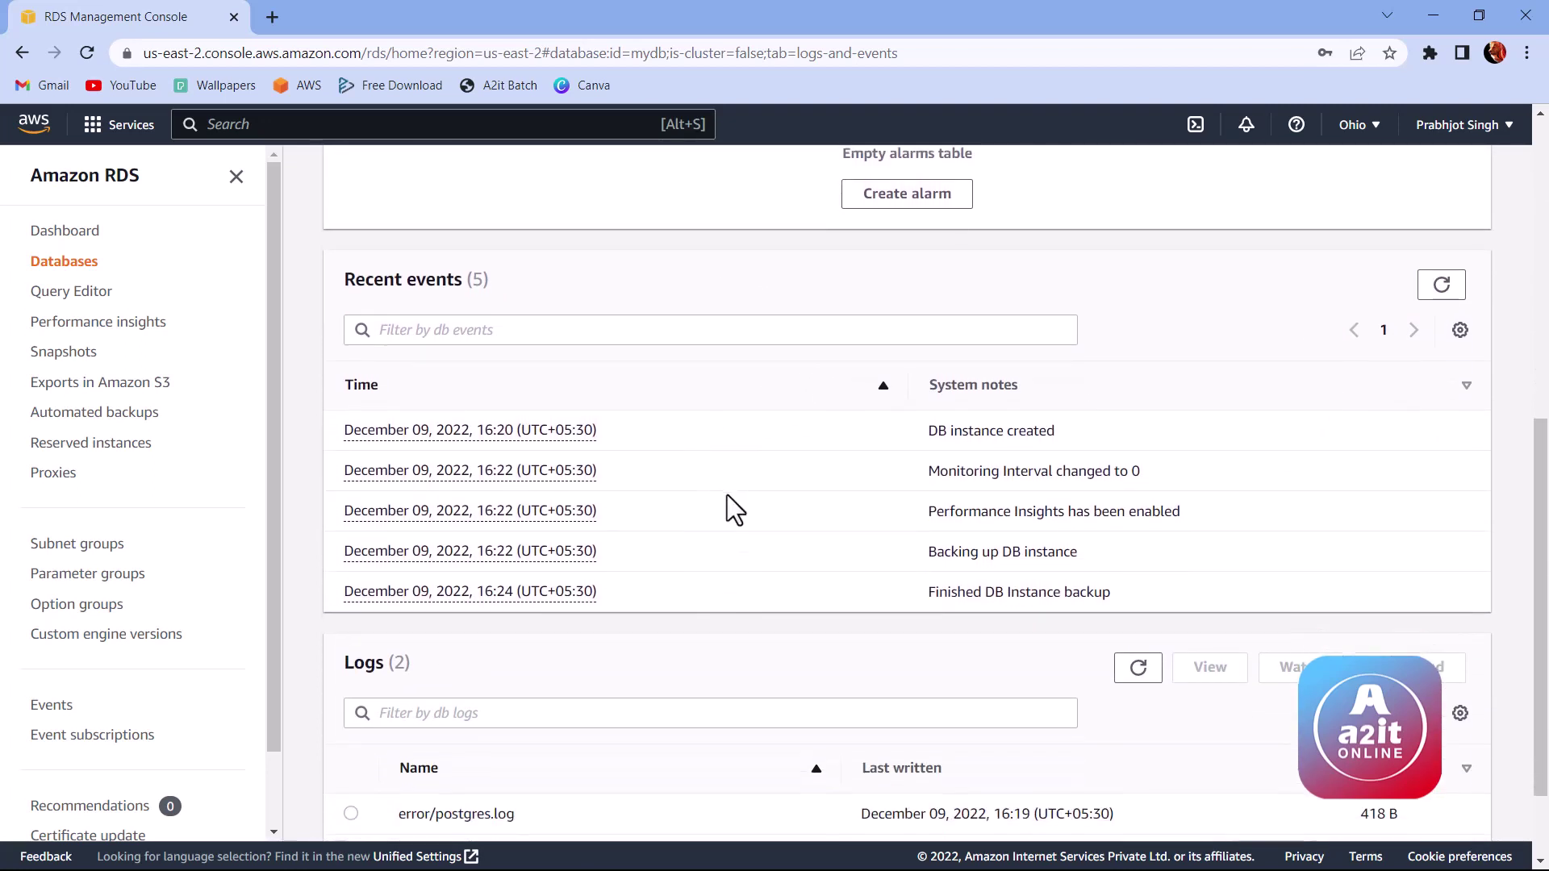
scroll(730, 508, down, 1)
scroll(739, 518, up, 3)
scroll(746, 519, up, 4)
Step: Show mydb's instance configuration: engine 13.7, db.t3.micro, 20 GiB gp2 storage, encryption enabled
click(835, 421)
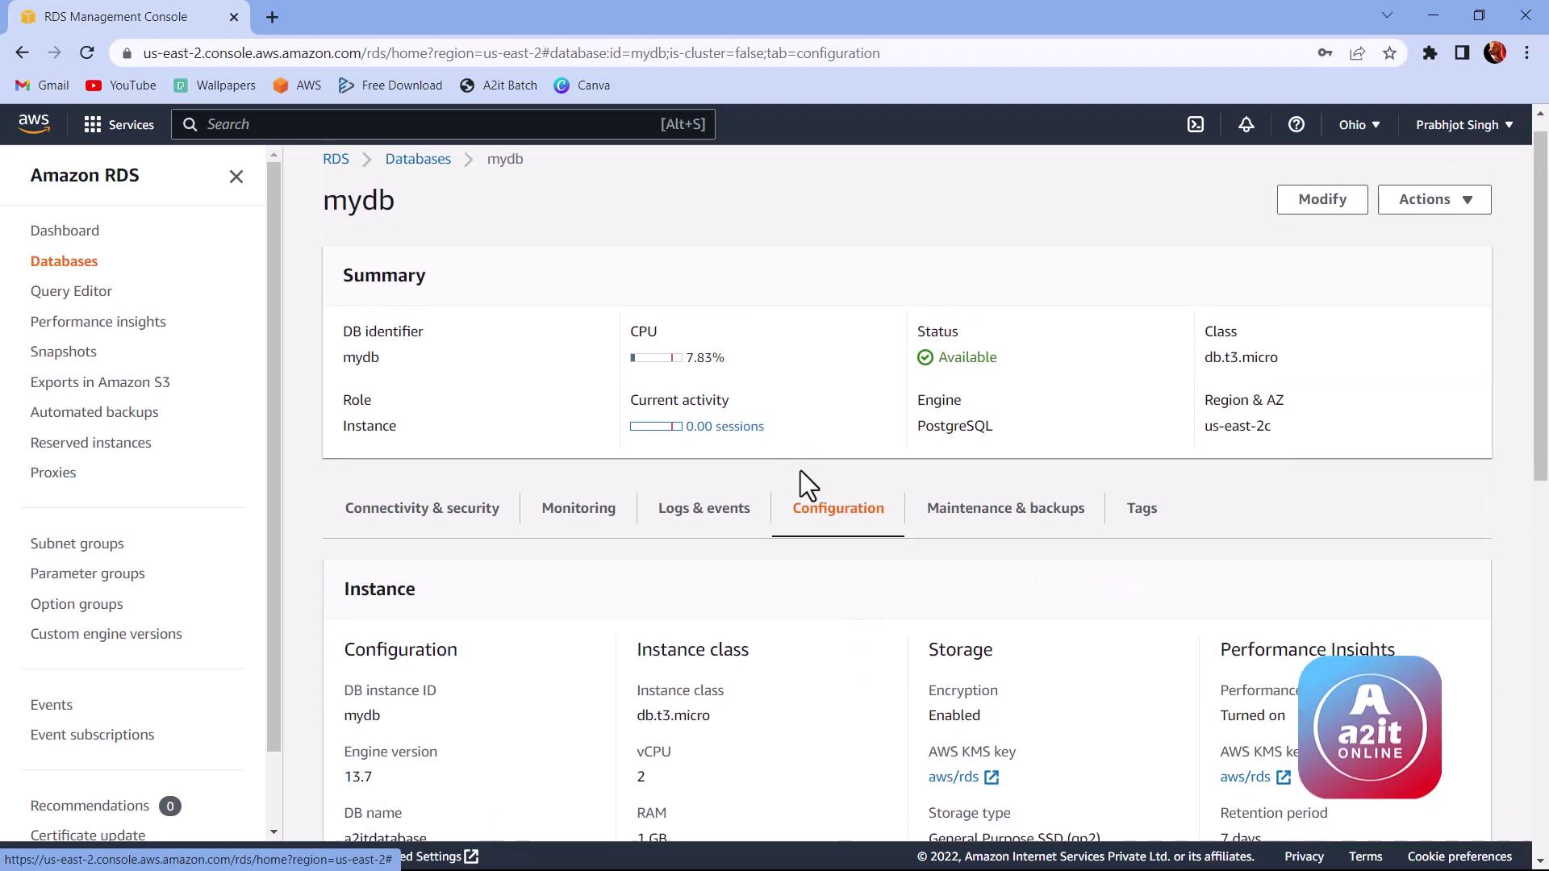
scroll(802, 476, down, 5)
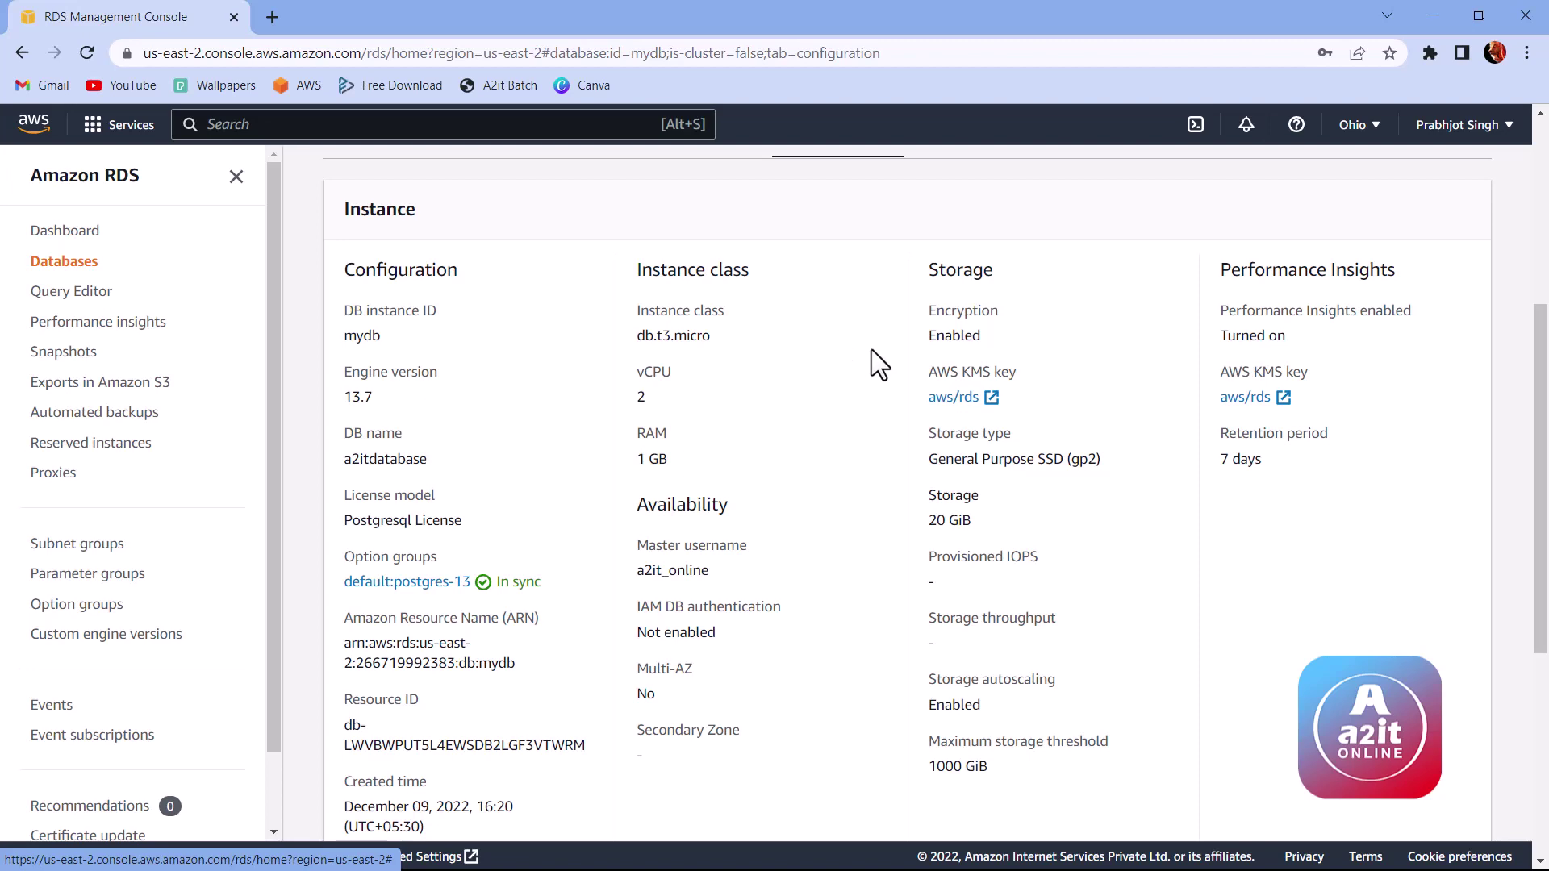
scroll(932, 359, up, 5)
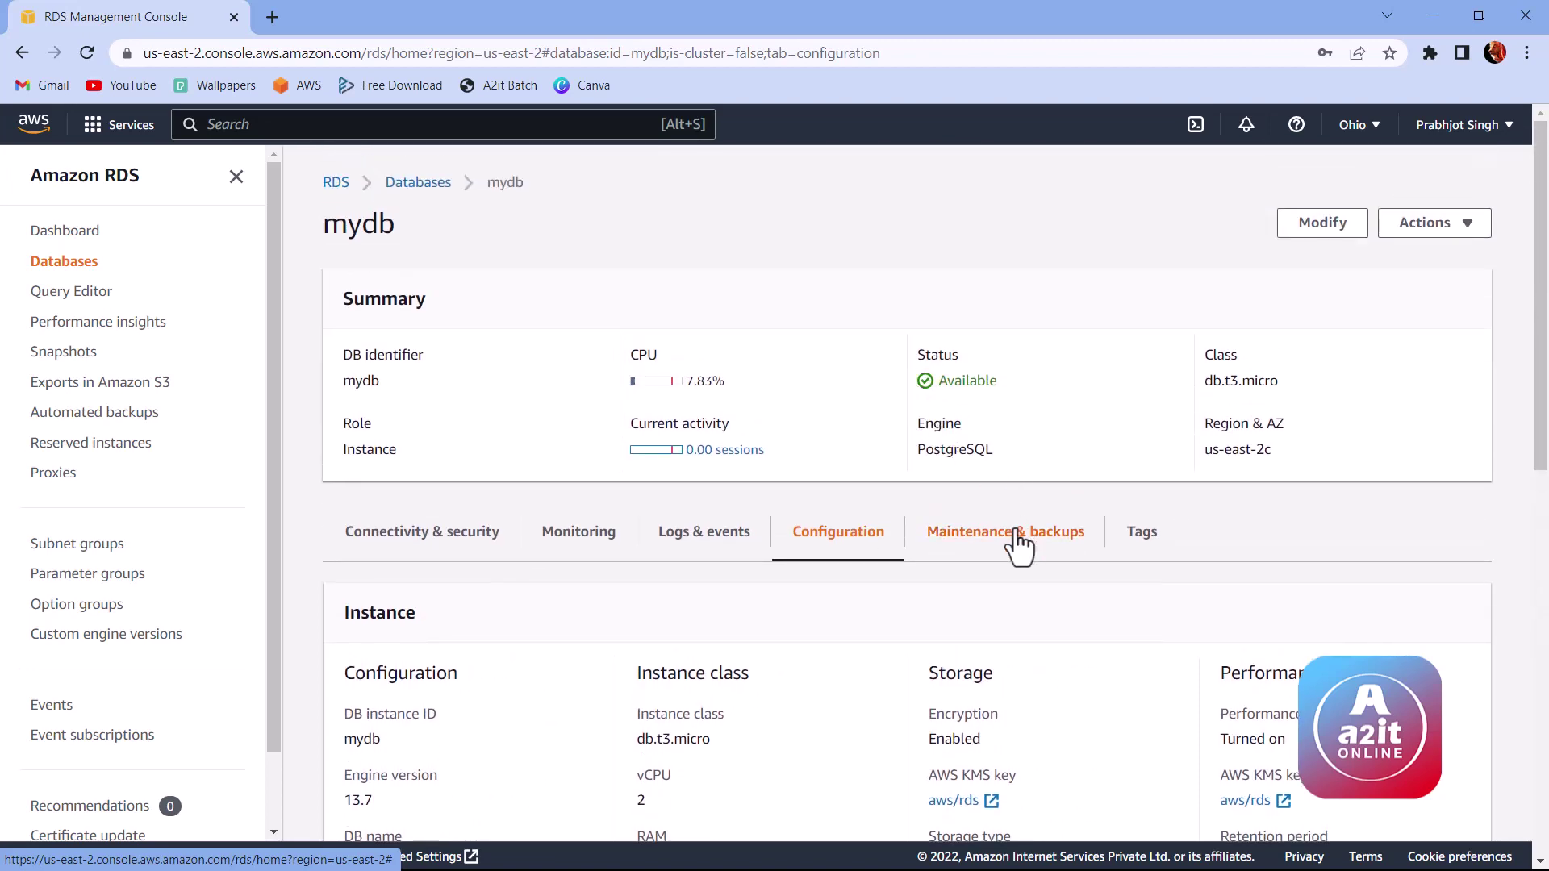
Step: Review mydb's maintenance, backup and snapshot settings, then check its Tags tab showing 0 tags
click(1059, 542)
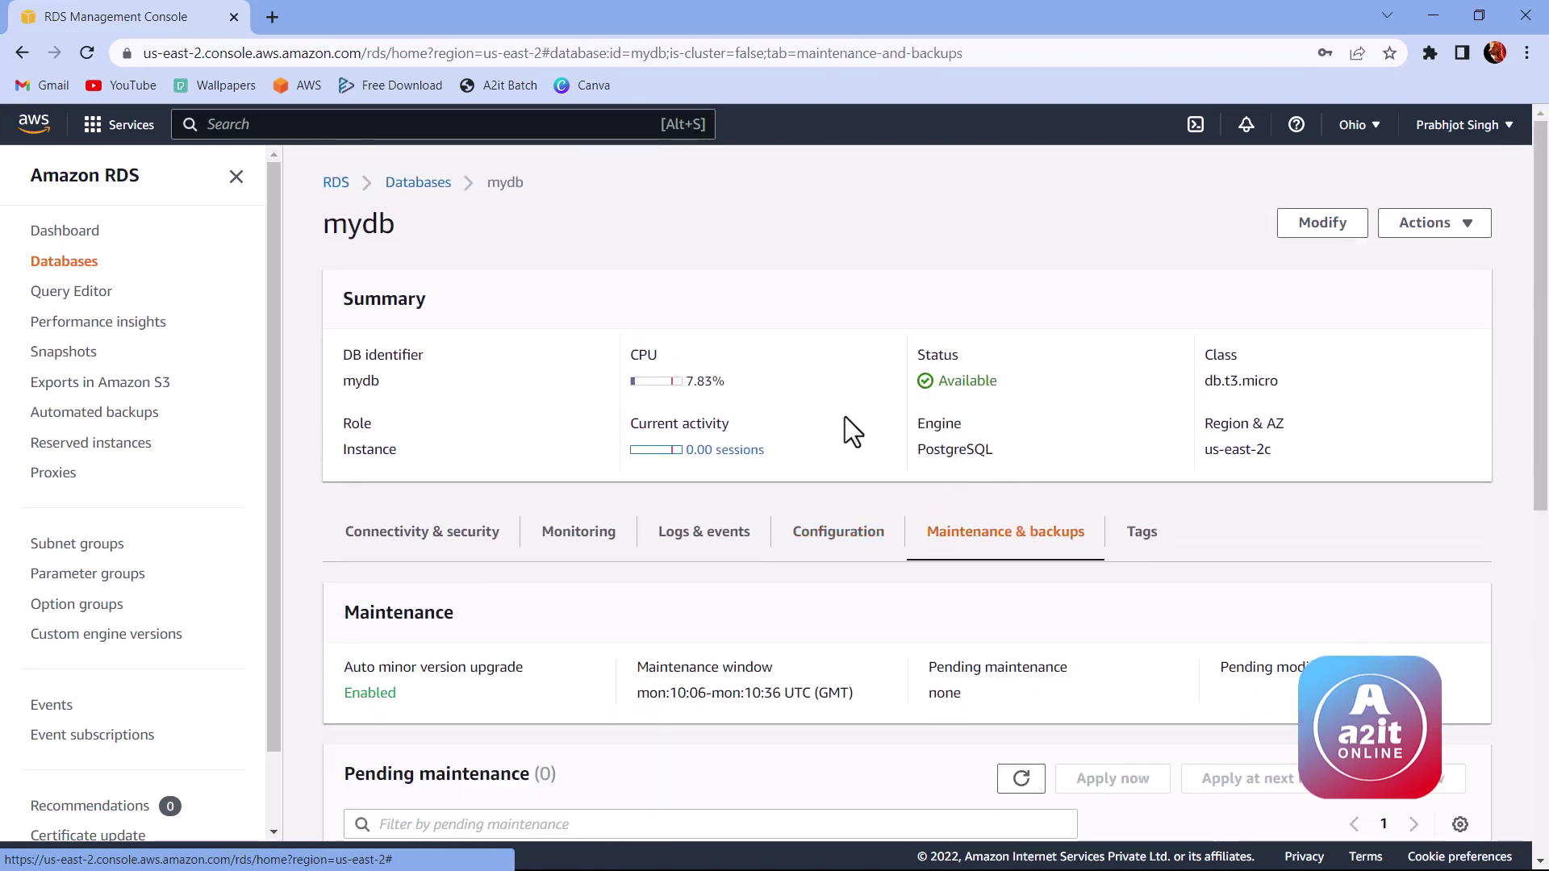
scroll(751, 487, down, 1)
scroll(684, 539, down, 6)
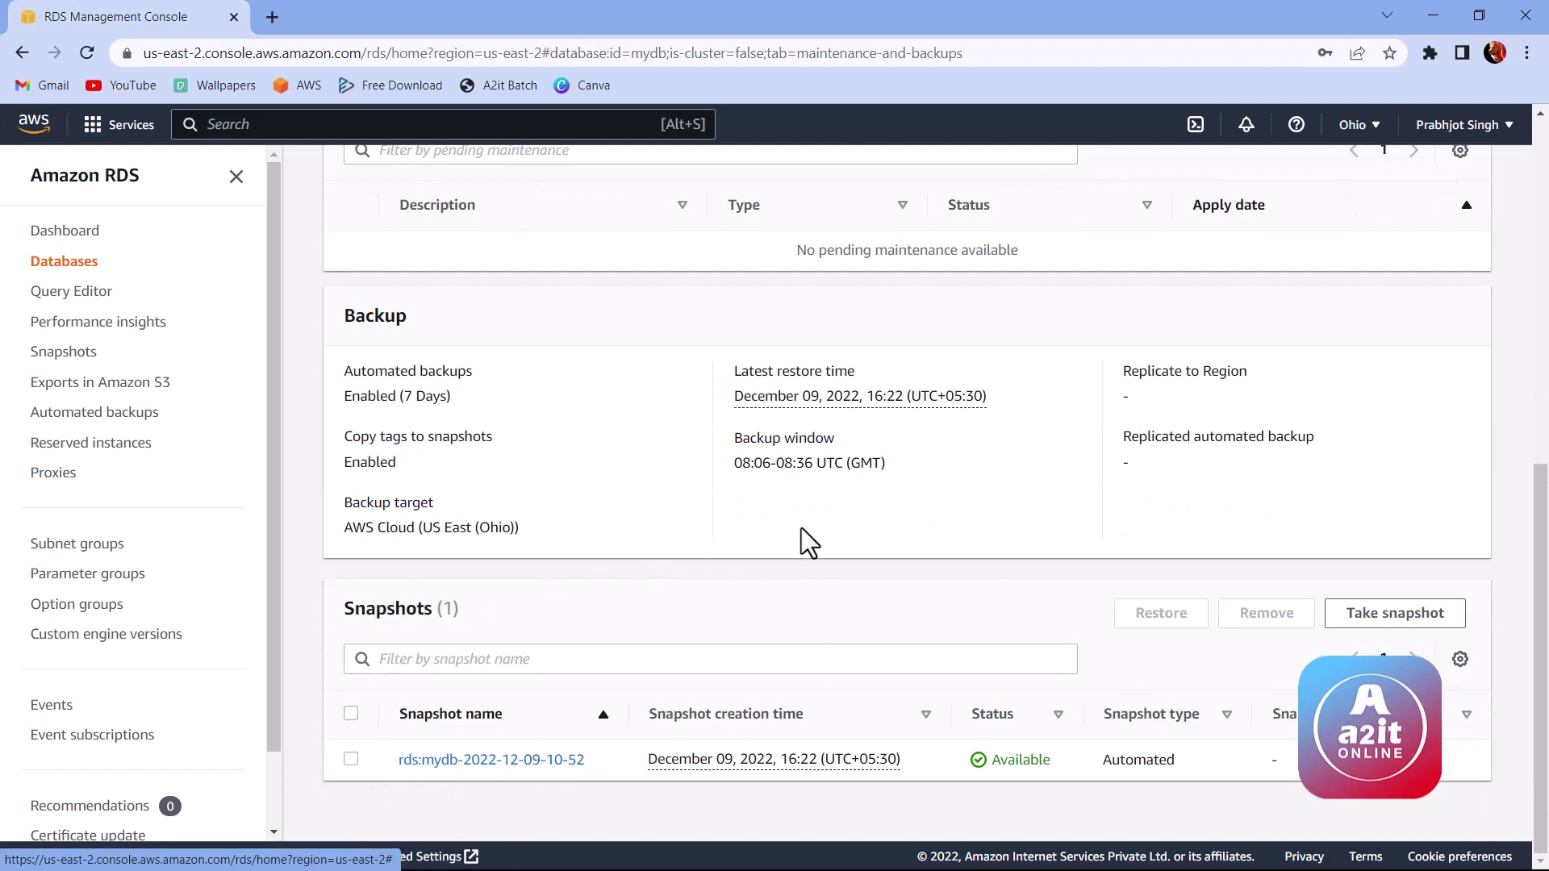
scroll(810, 542, up, 7)
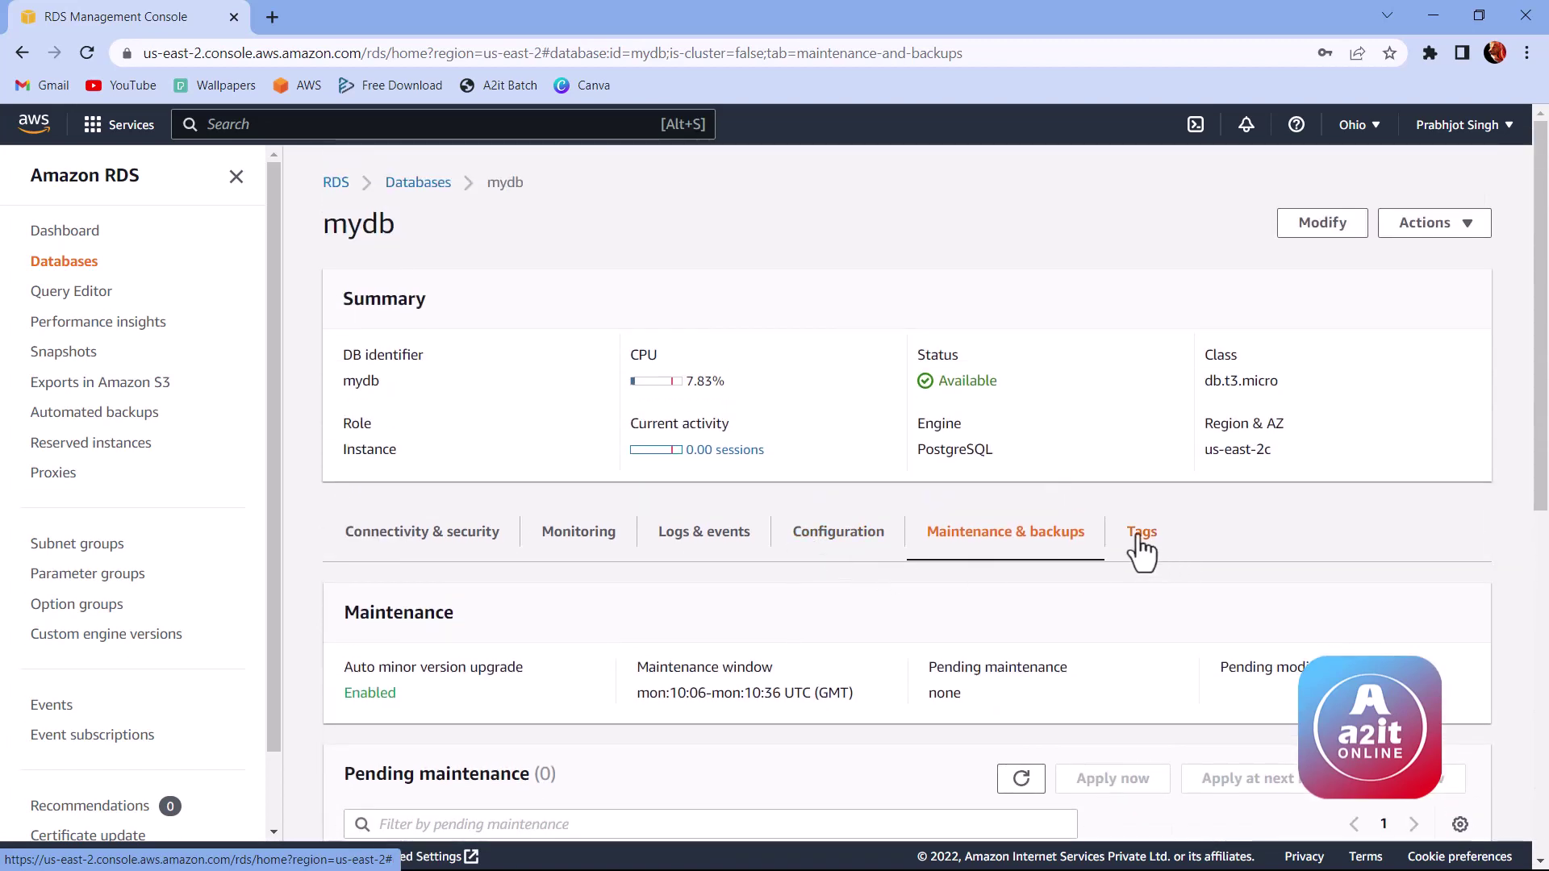
click(1139, 541)
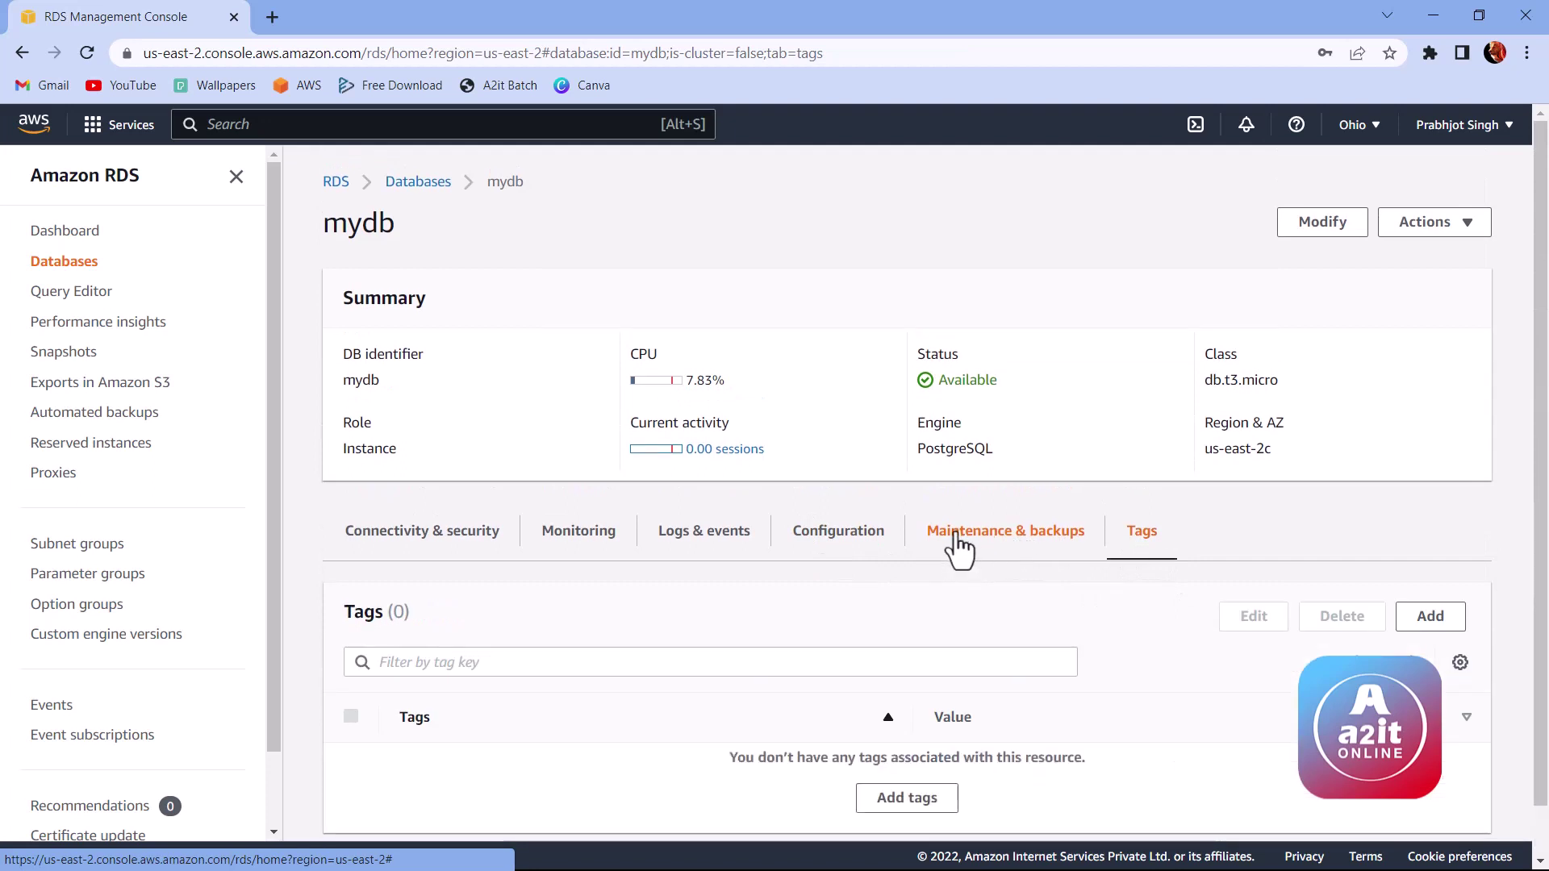
scroll(958, 551, down, 1)
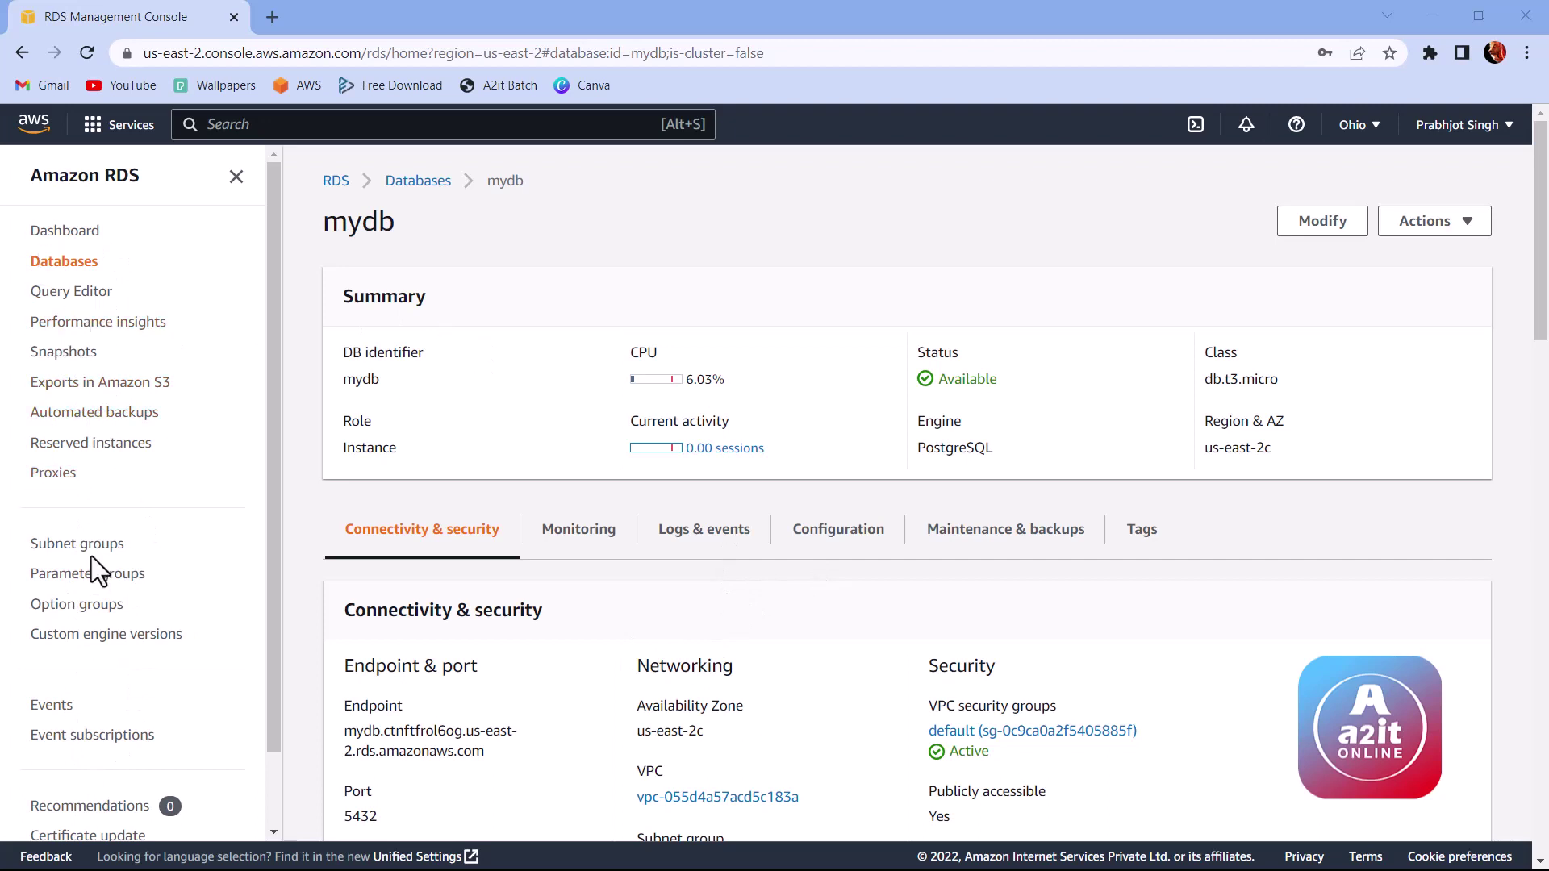
Step: Browse the refreshed Snapshots list and the Proxies page, then return to the RDS Dashboard summary
click(70, 355)
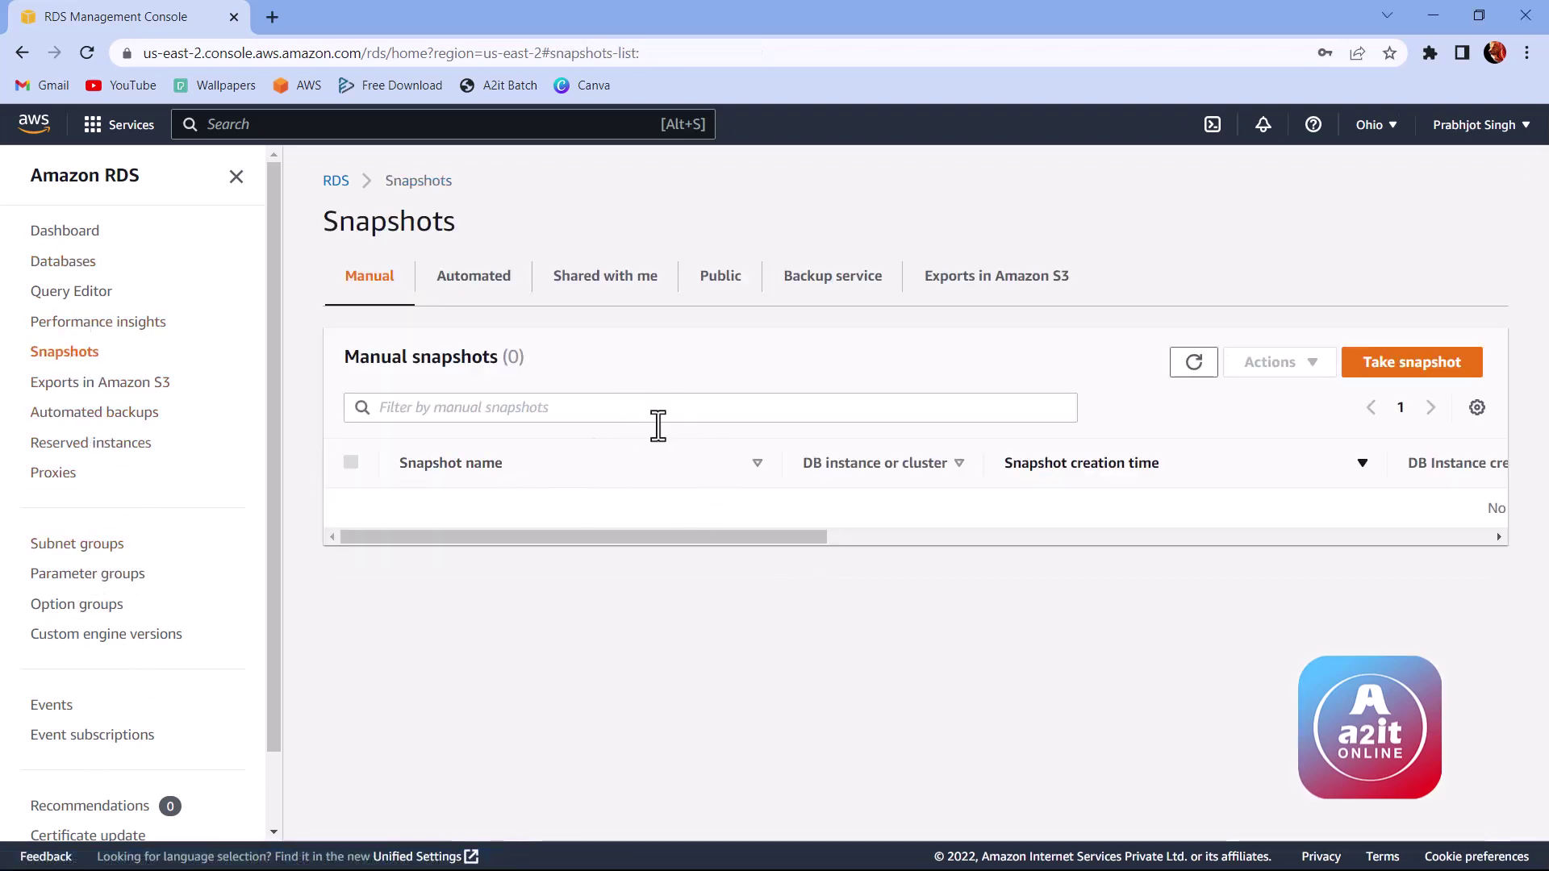
drag(705, 537, 601, 537)
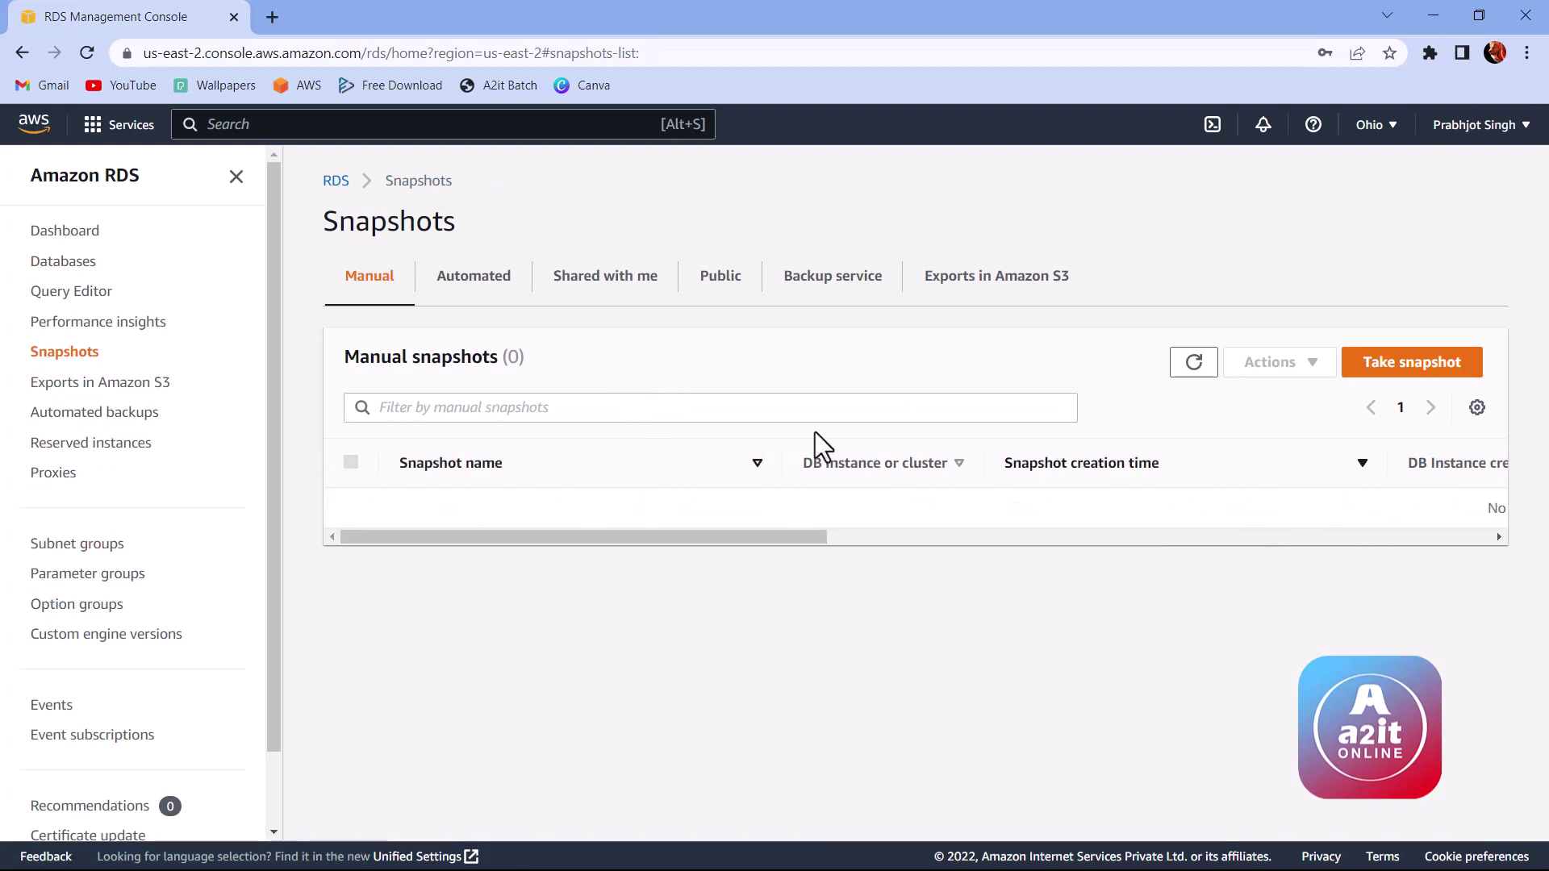
click(1202, 366)
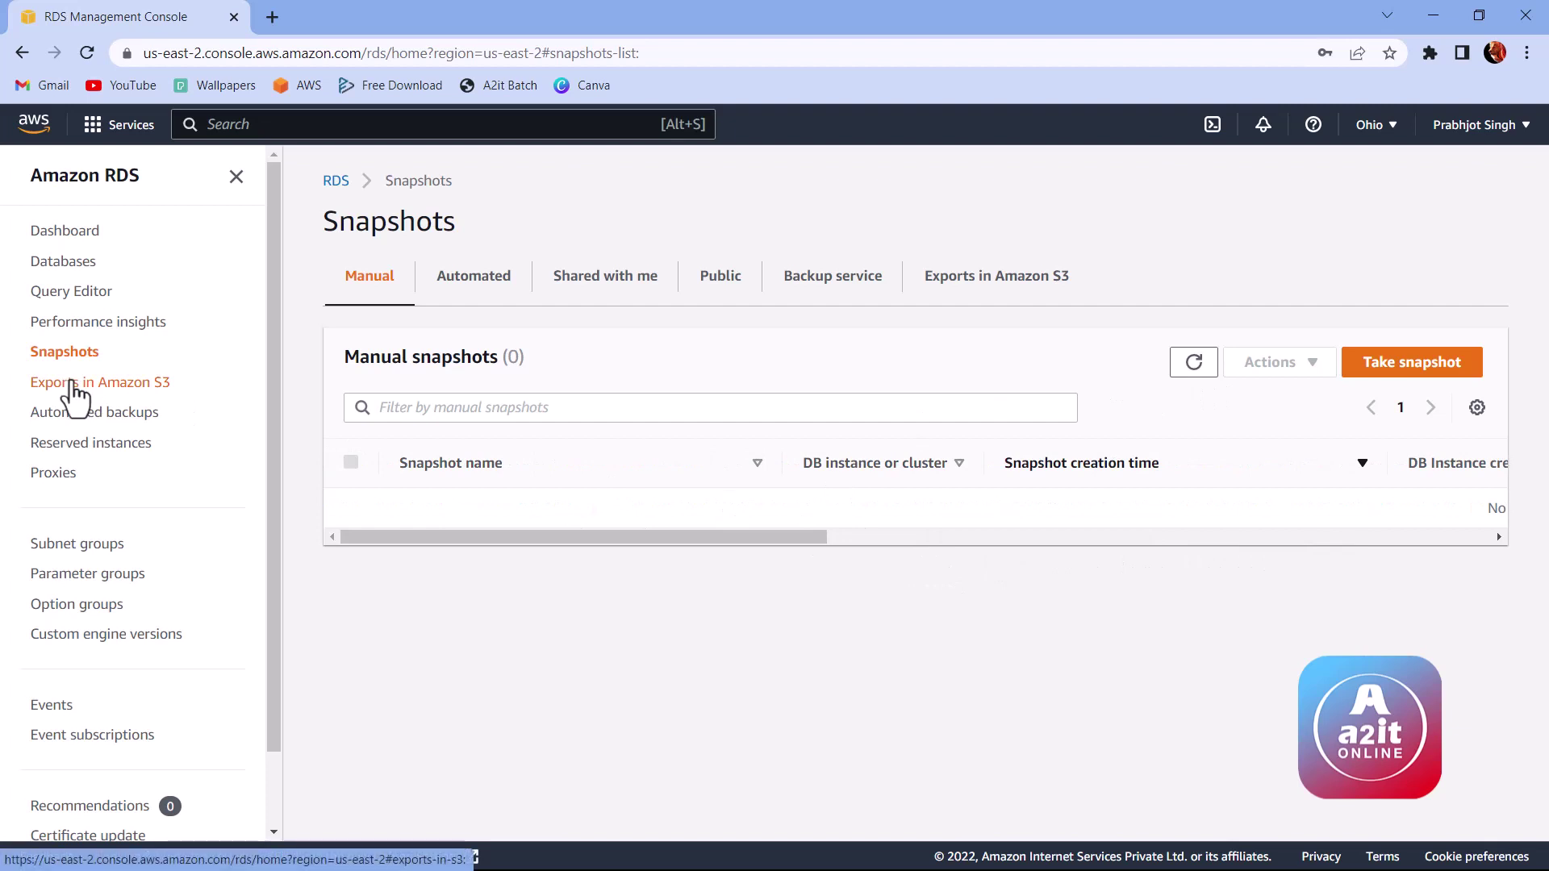
click(61, 478)
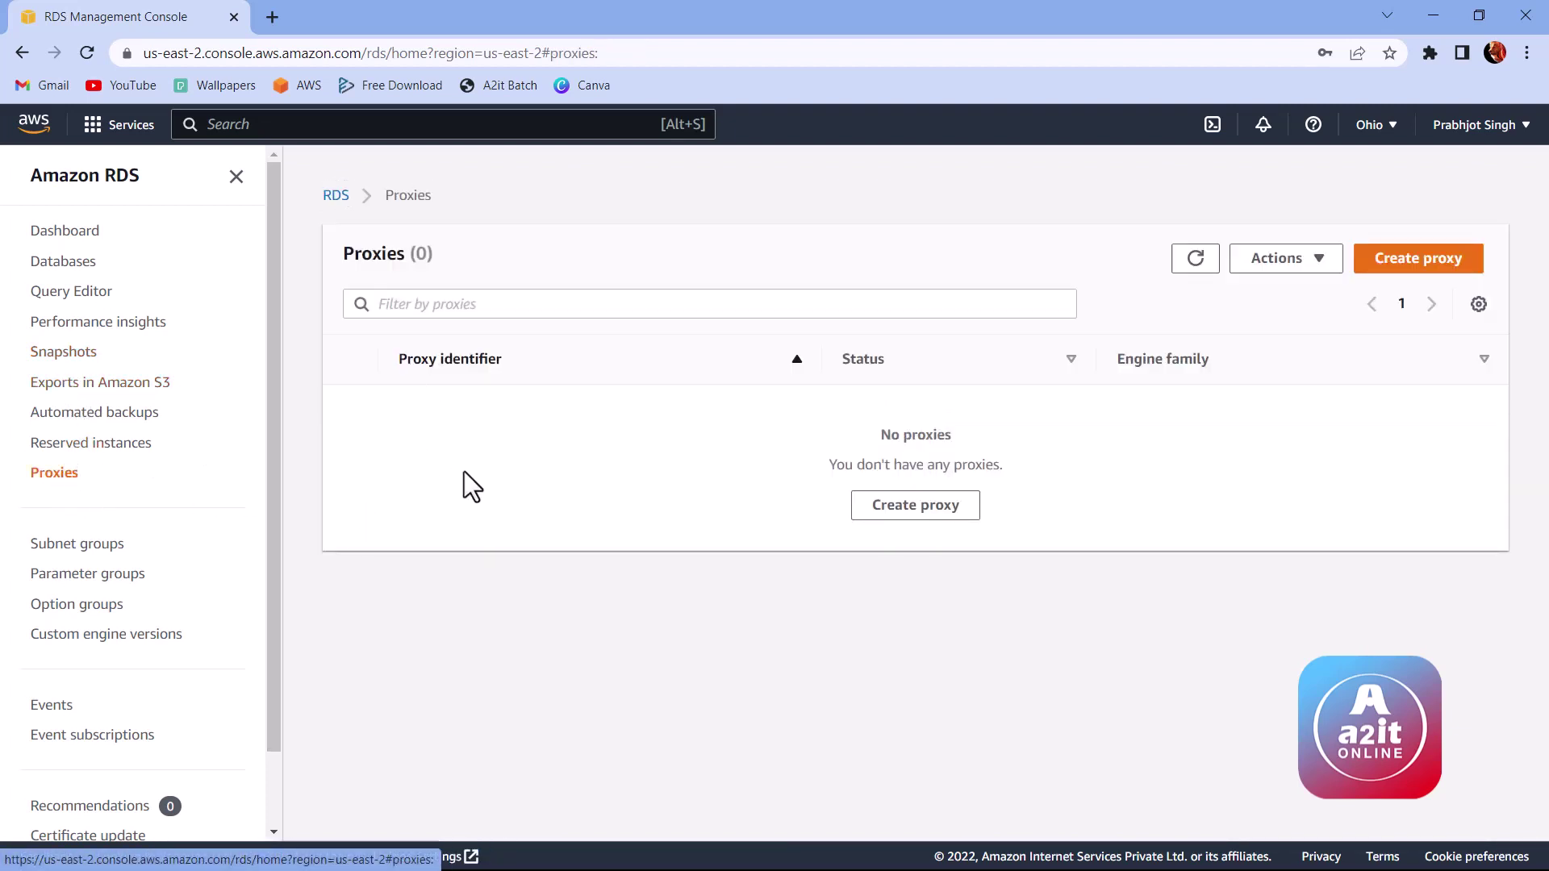
click(336, 196)
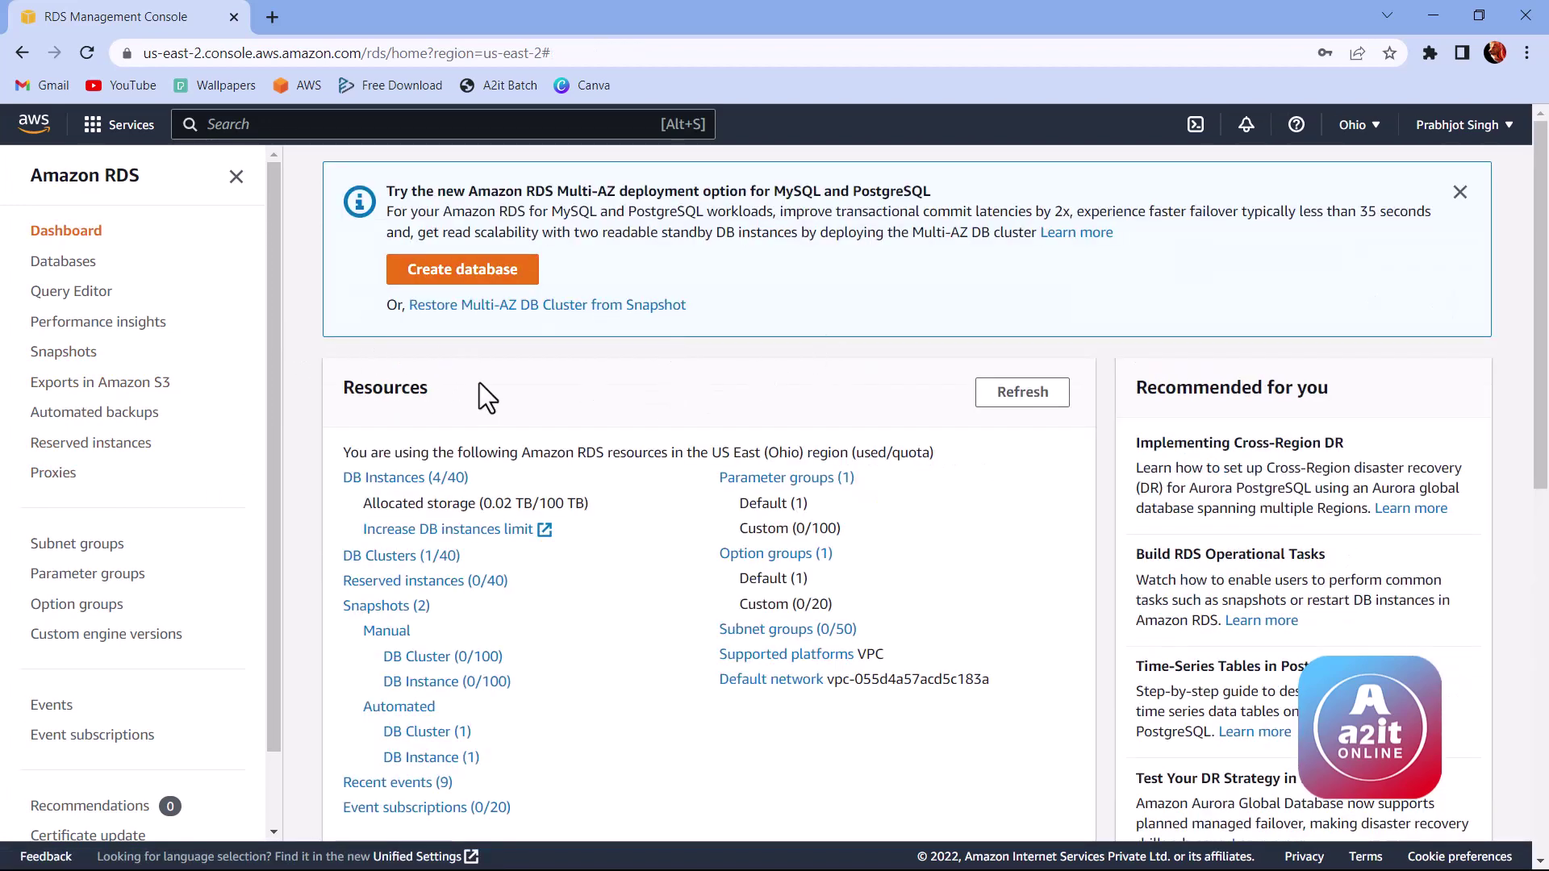